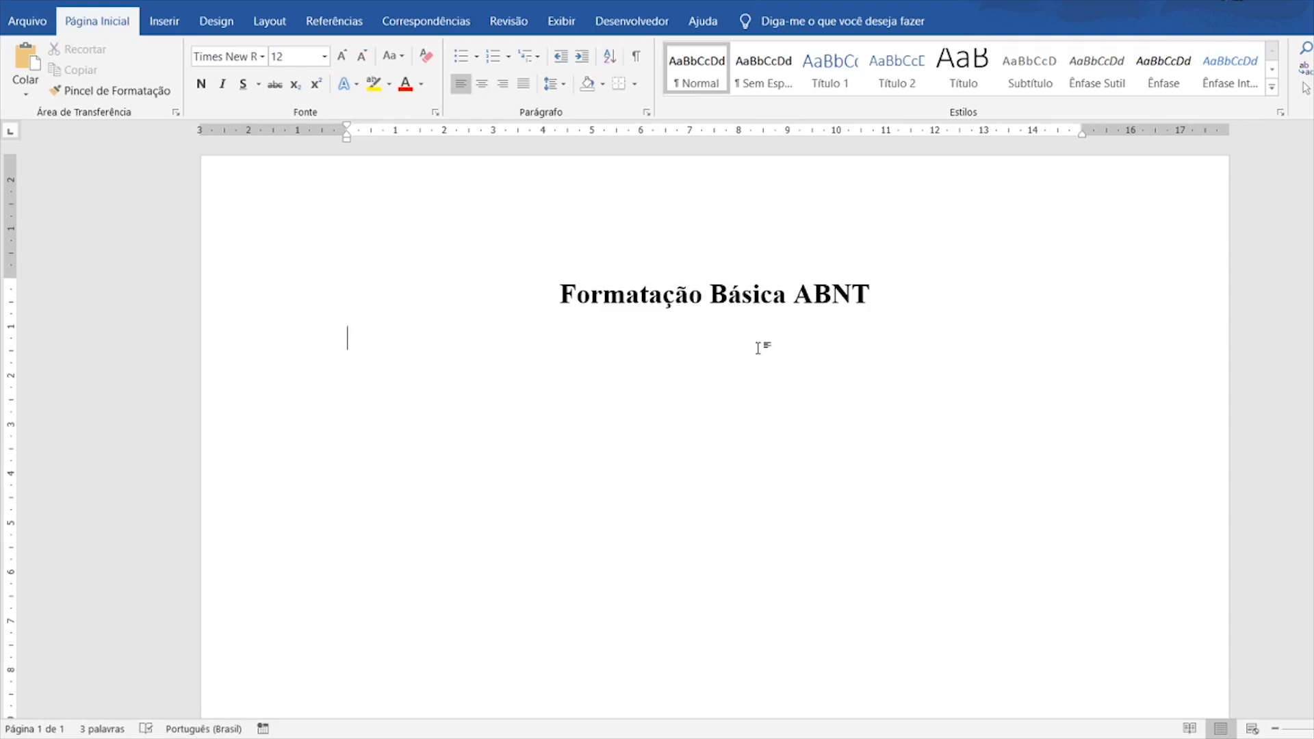
# - Type the subtitle 'Academia Brasileira de normas e tecnicas' on the line below the title
pyautogui.moveTo(561, 295); pyautogui.dragTo(879, 295)
pyautogui.click(878, 299)
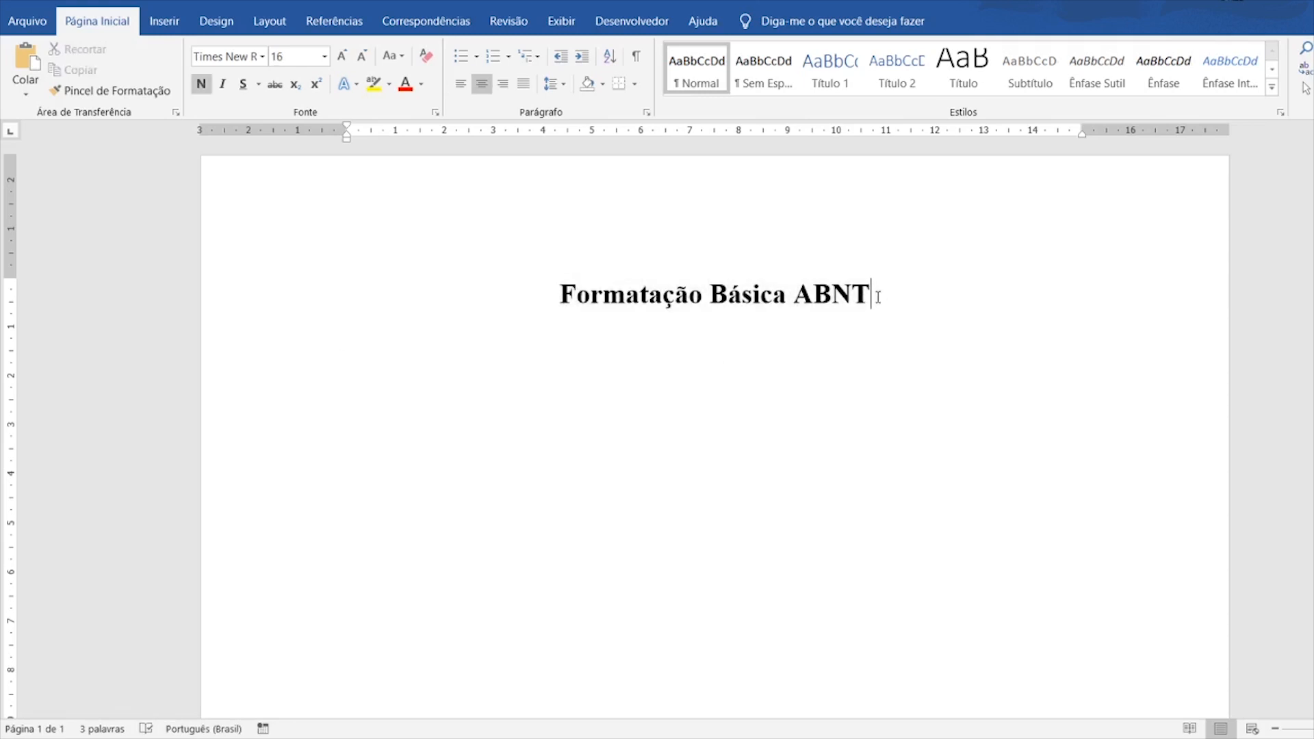
pyautogui.moveTo(869, 299); pyautogui.dragTo(794, 298)
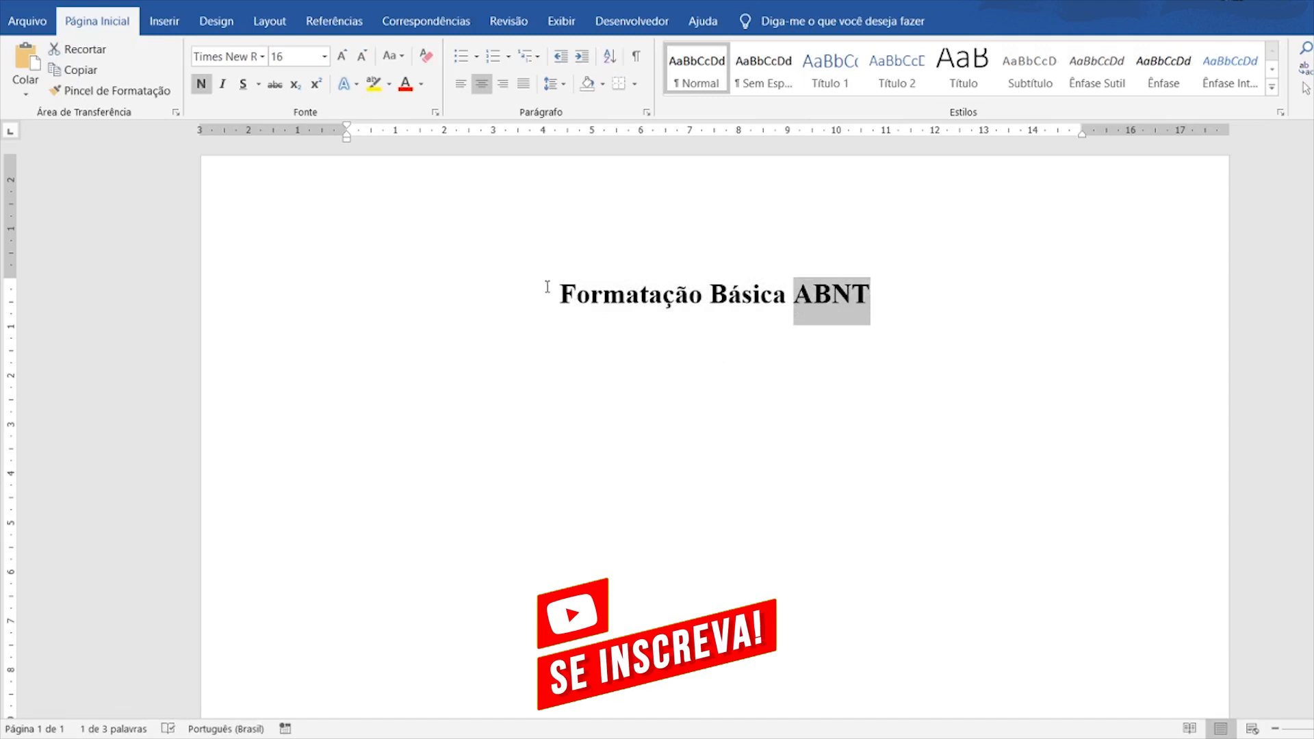
pyautogui.moveTo(559, 294); pyautogui.dragTo(689, 297)
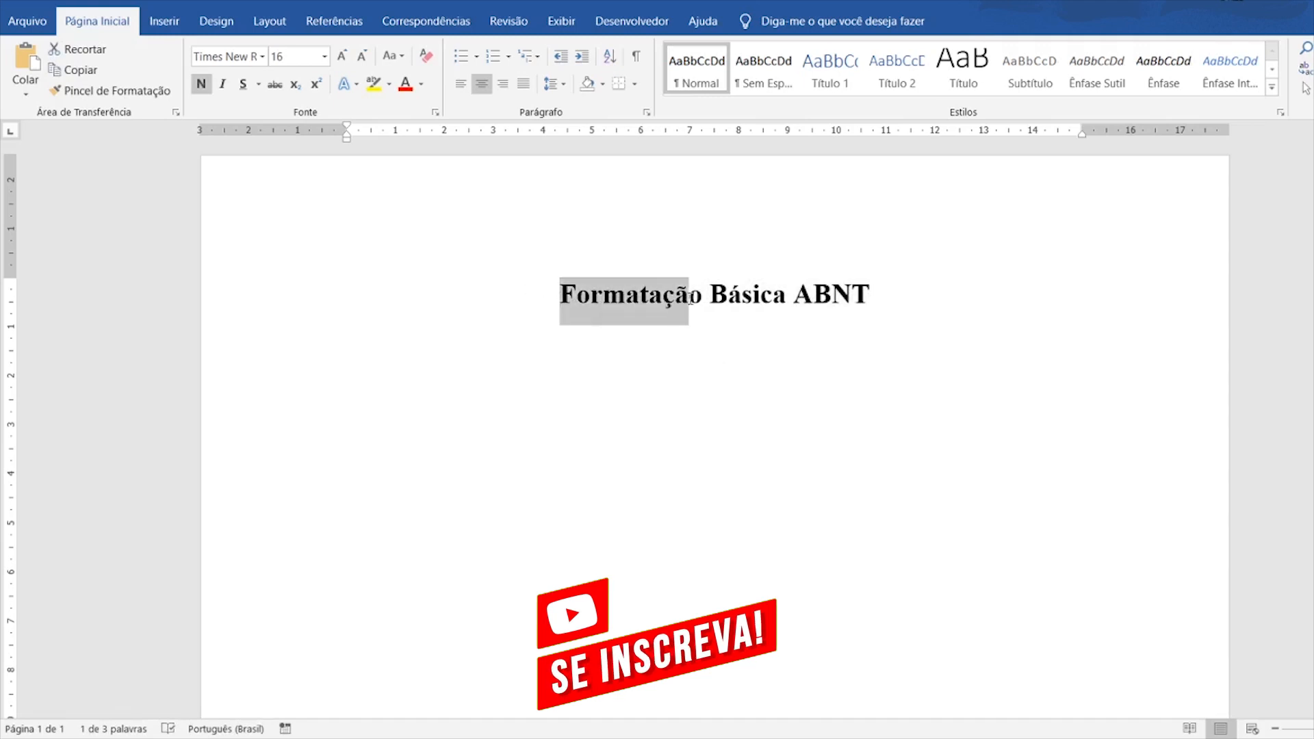
pyautogui.click(808, 300)
pyautogui.click(871, 298)
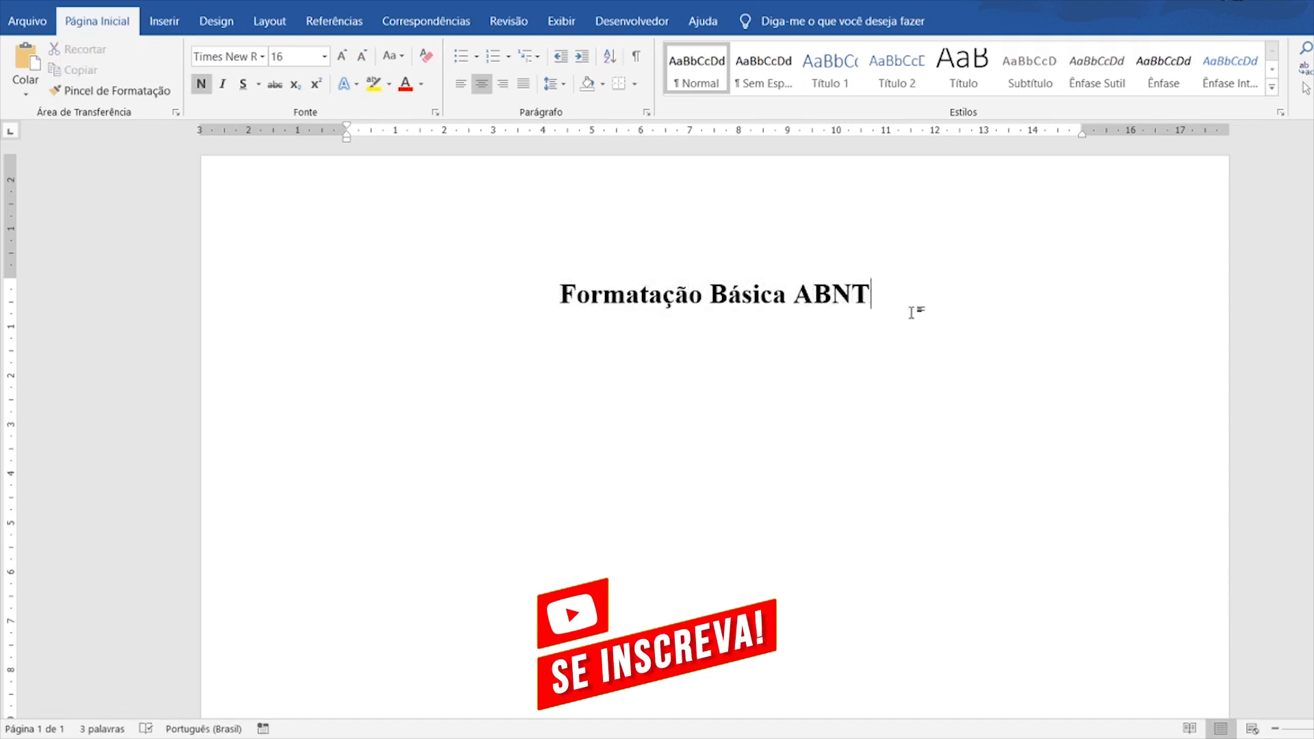
pyautogui.click(821, 305)
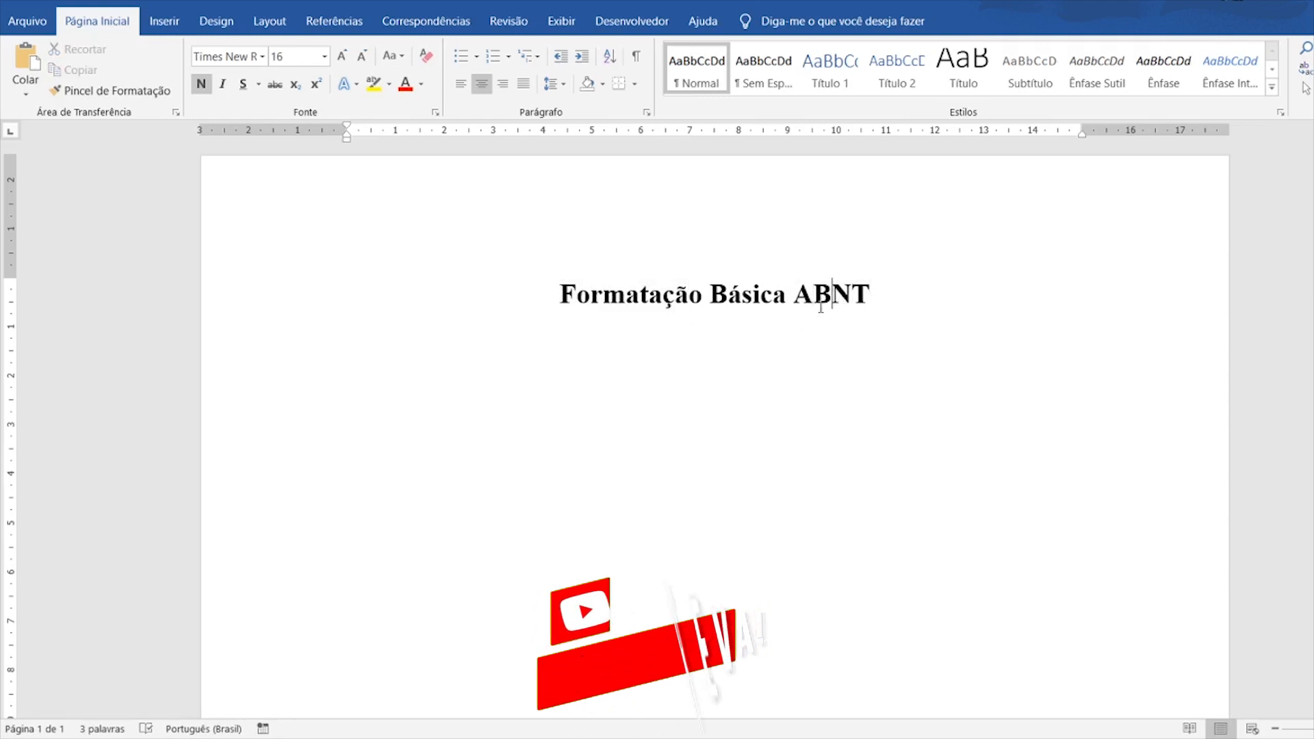
pyautogui.click(608, 338)
pyautogui.write('Aca')
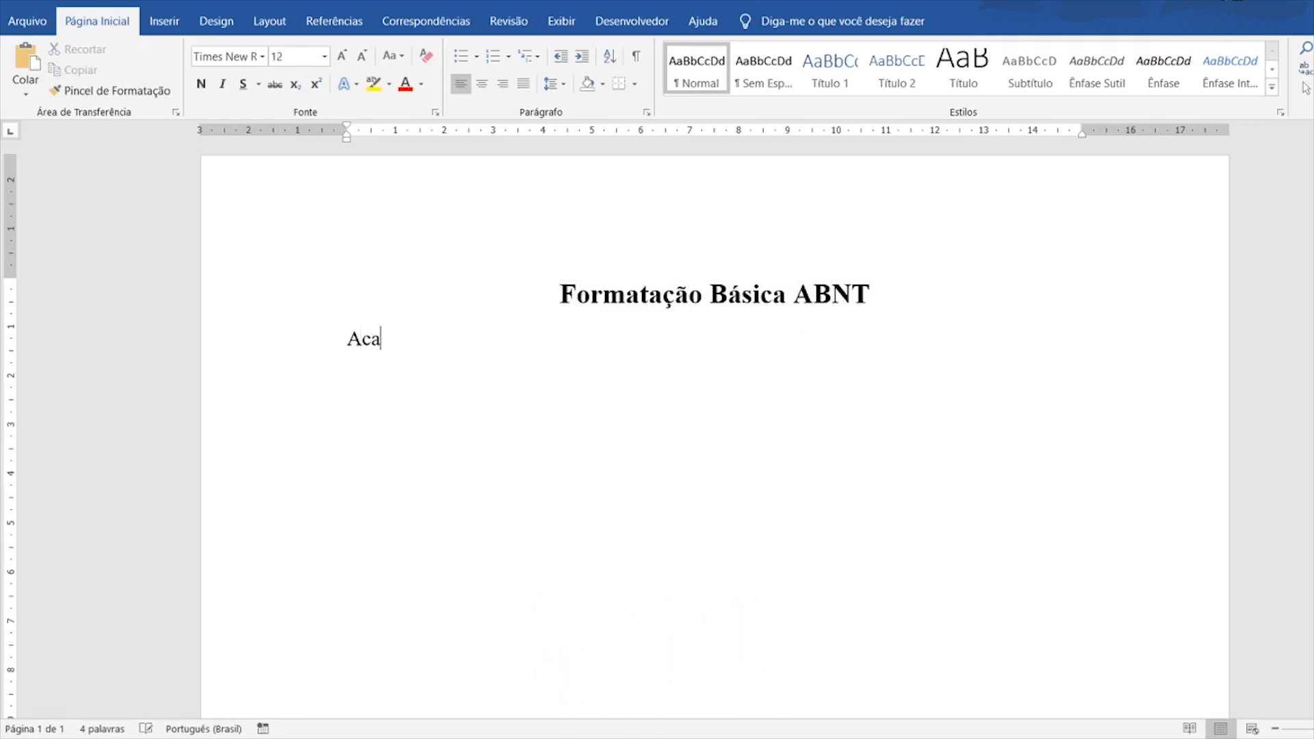
pyautogui.write('demia B')
pyautogui.write('a')
pyautogui.press('BackSpace')
pyautogui.press('BackSpace')
pyautogui.write('rasile')
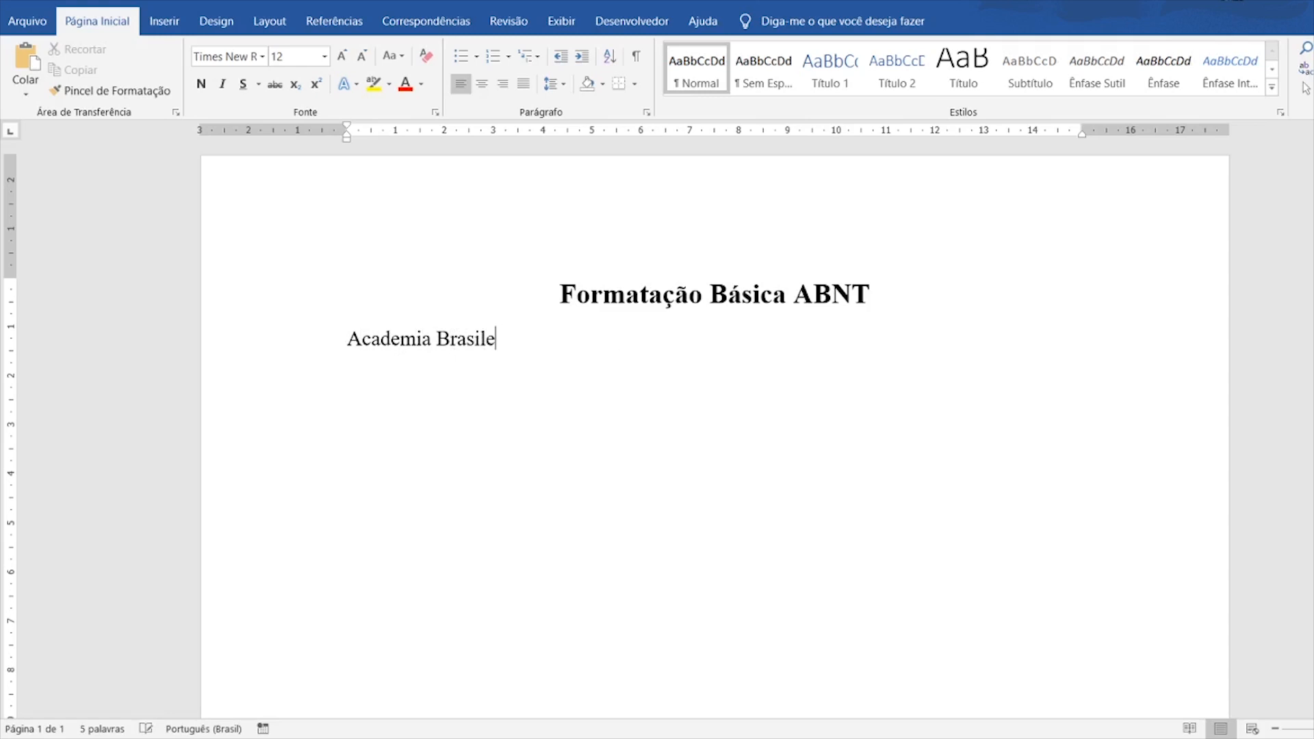
pyautogui.write('ira de normas e t')
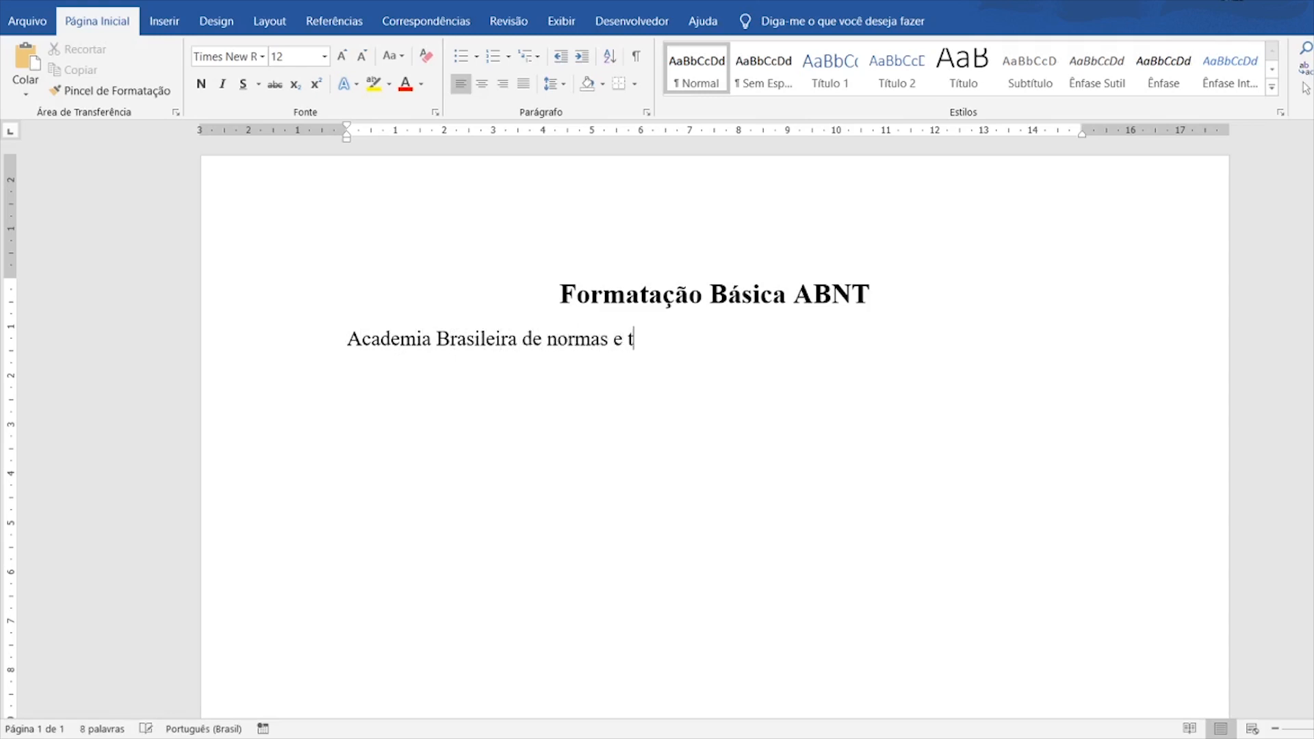
pyautogui.write('ecnicas')
# - Center the subtitle and start an empty left-aligned line below it
pyautogui.moveTo(705, 338); pyautogui.dragTo(324, 340)
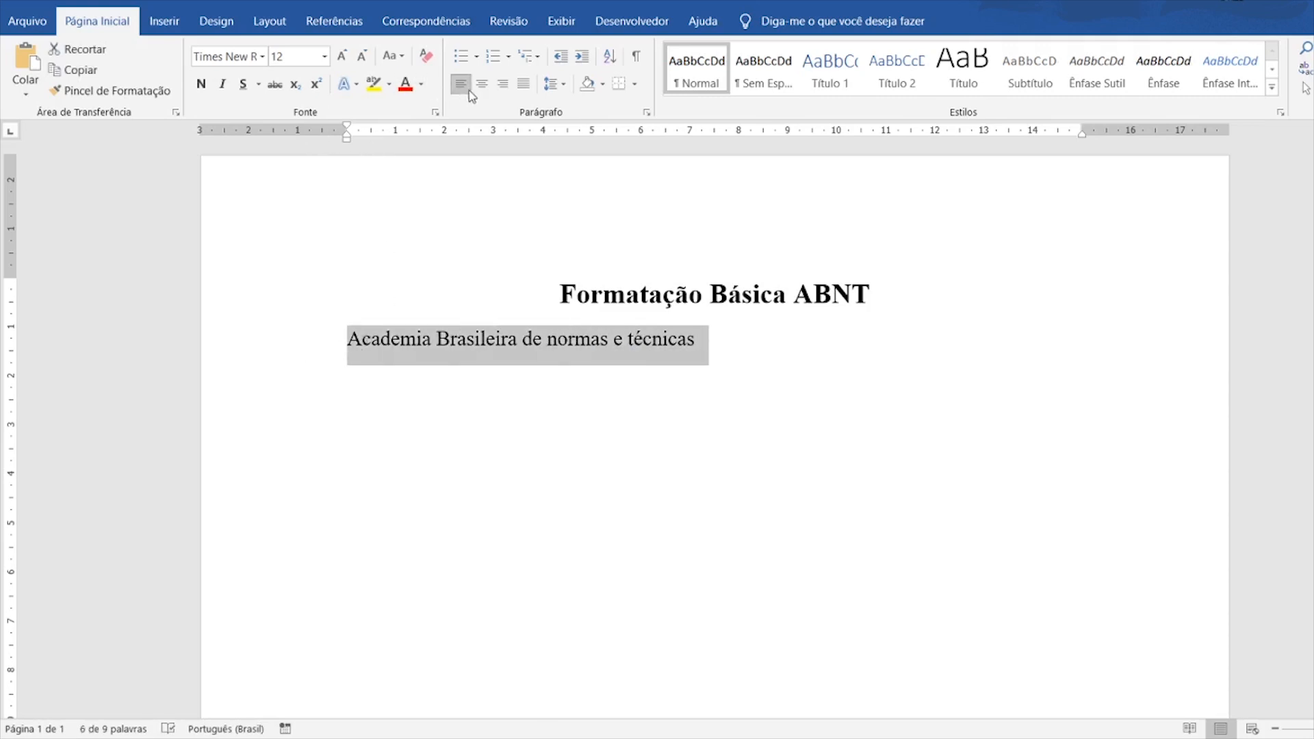
pyautogui.click(482, 83)
pyautogui.click(903, 350)
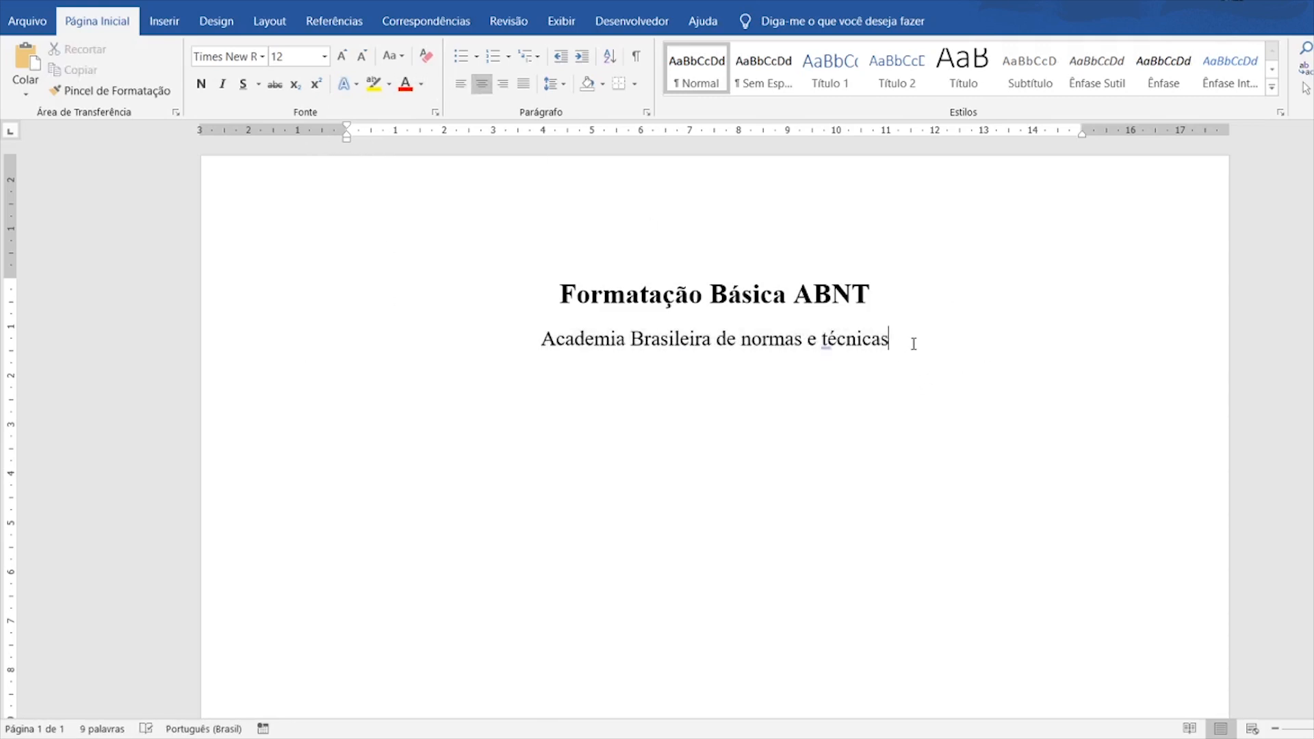
pyautogui.press('Return')
pyautogui.click(461, 84)
pyautogui.moveTo(895, 338); pyautogui.dragTo(598, 358)
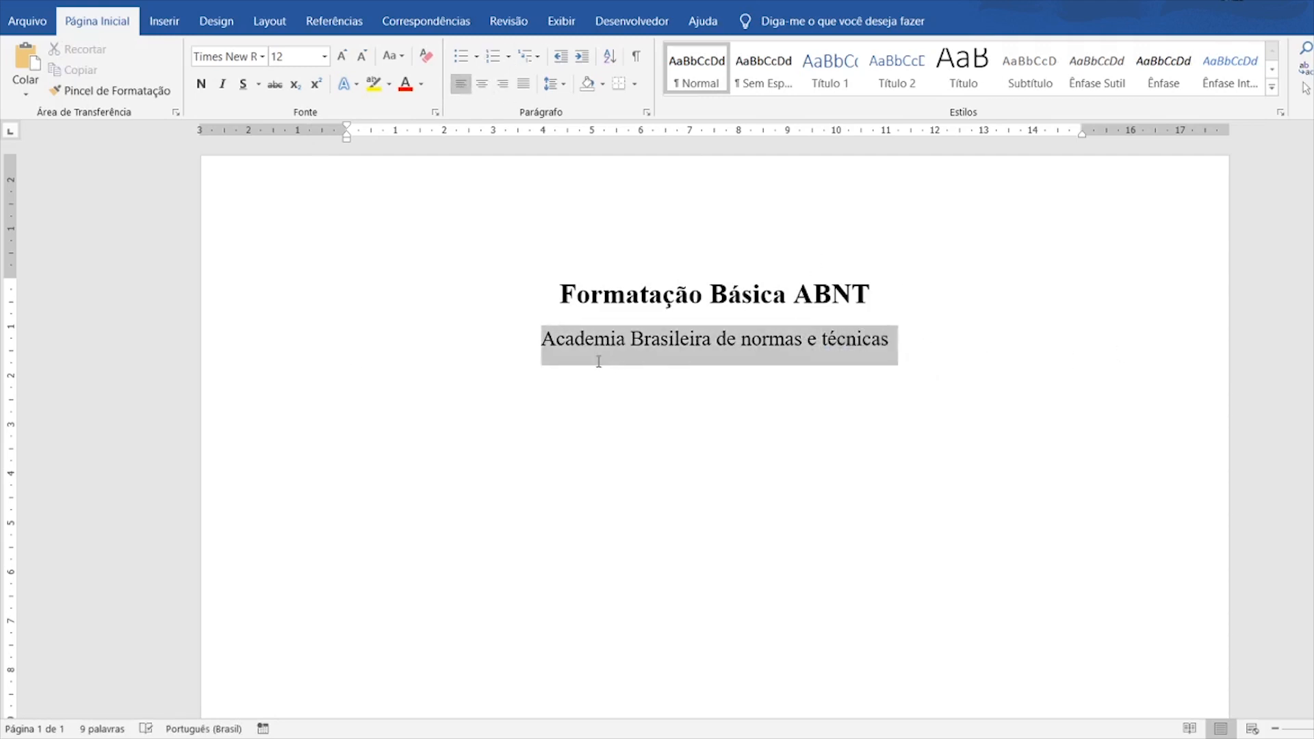
pyautogui.click(367, 384)
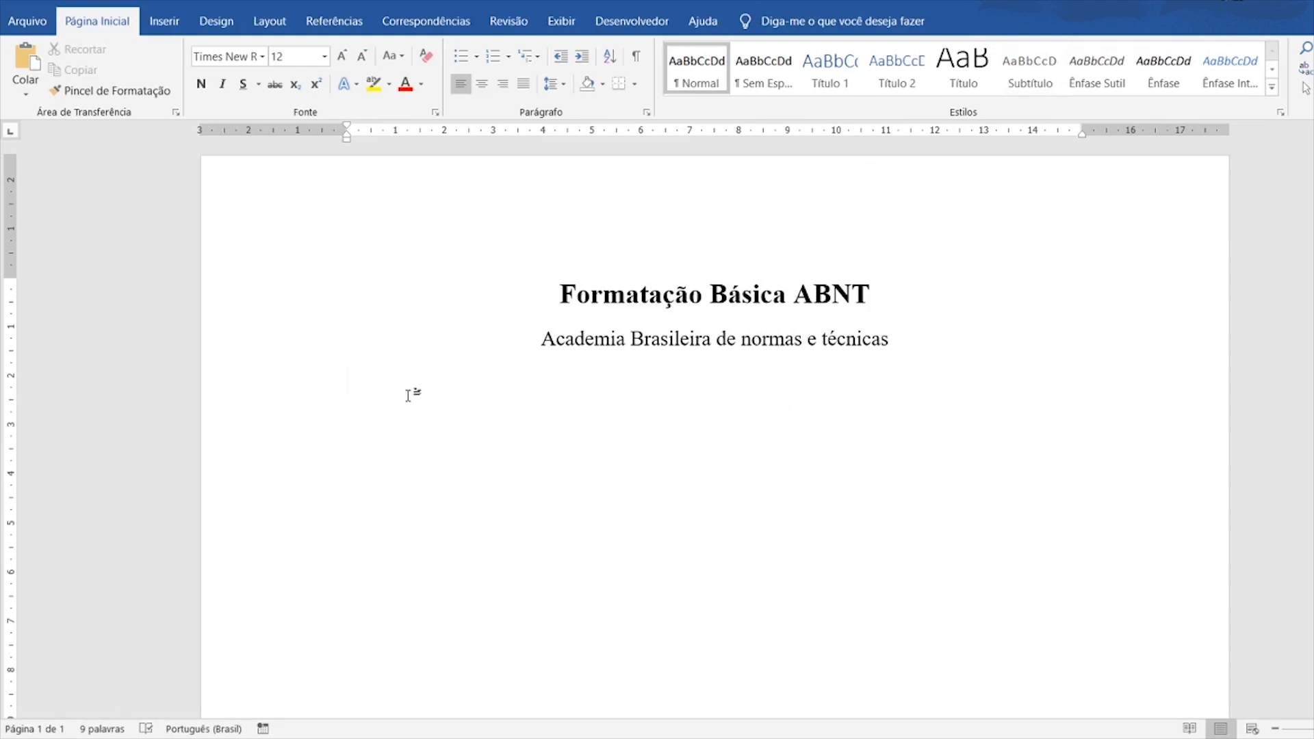
pyautogui.click(795, 294)
pyautogui.moveTo(819, 292); pyautogui.dragTo(888, 285)
pyautogui.click(869, 294)
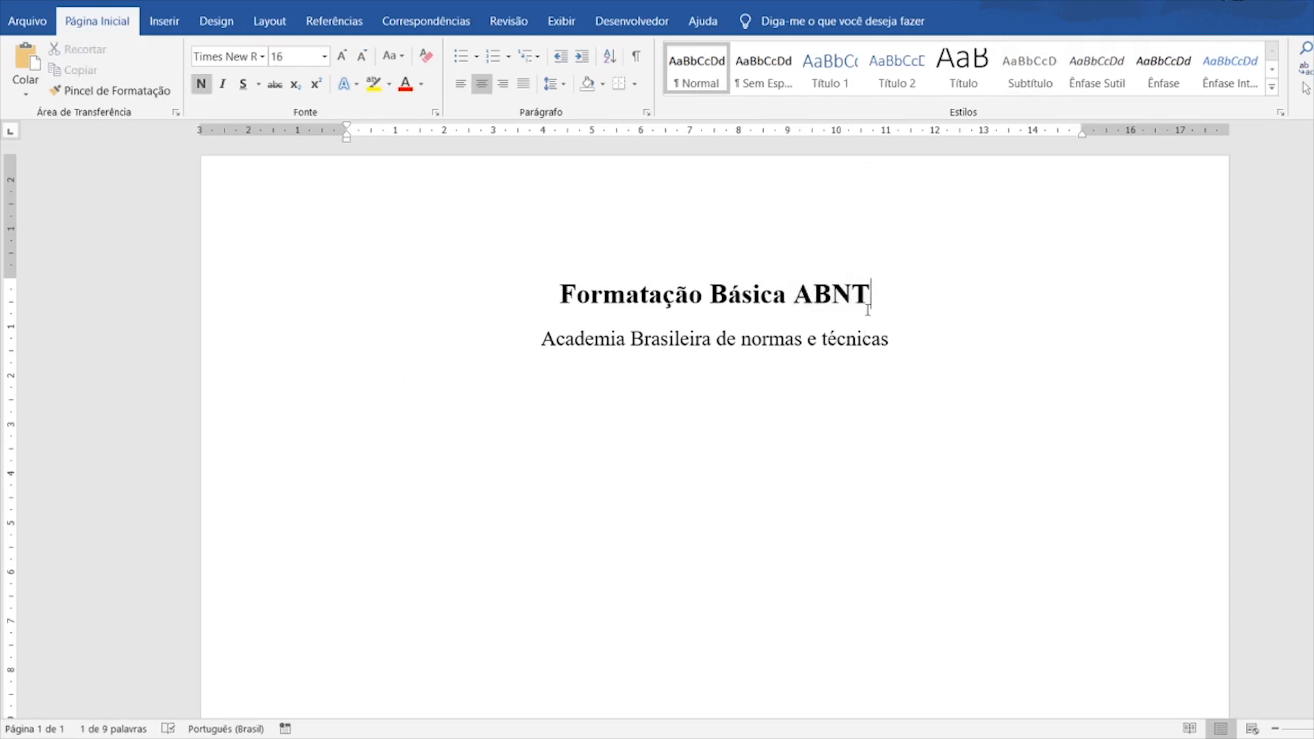
pyautogui.tripleClick(635, 344)
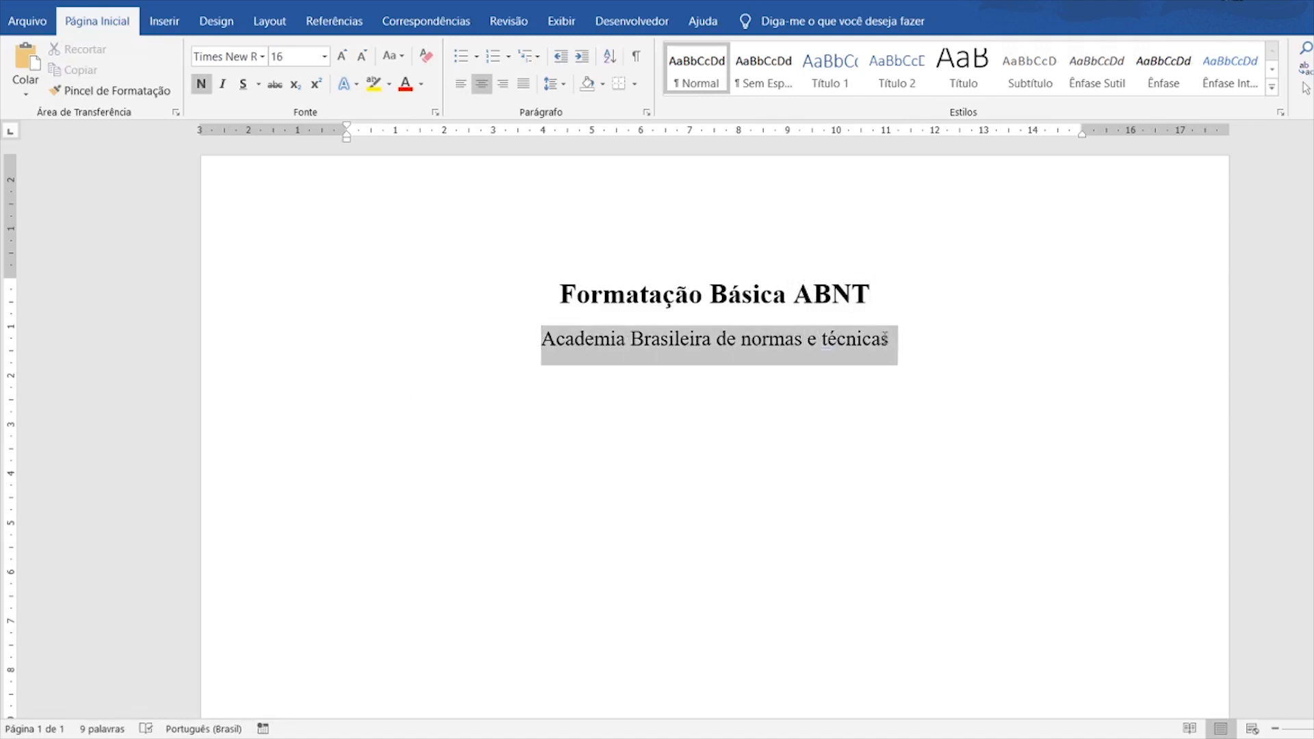
pyautogui.click(361, 384)
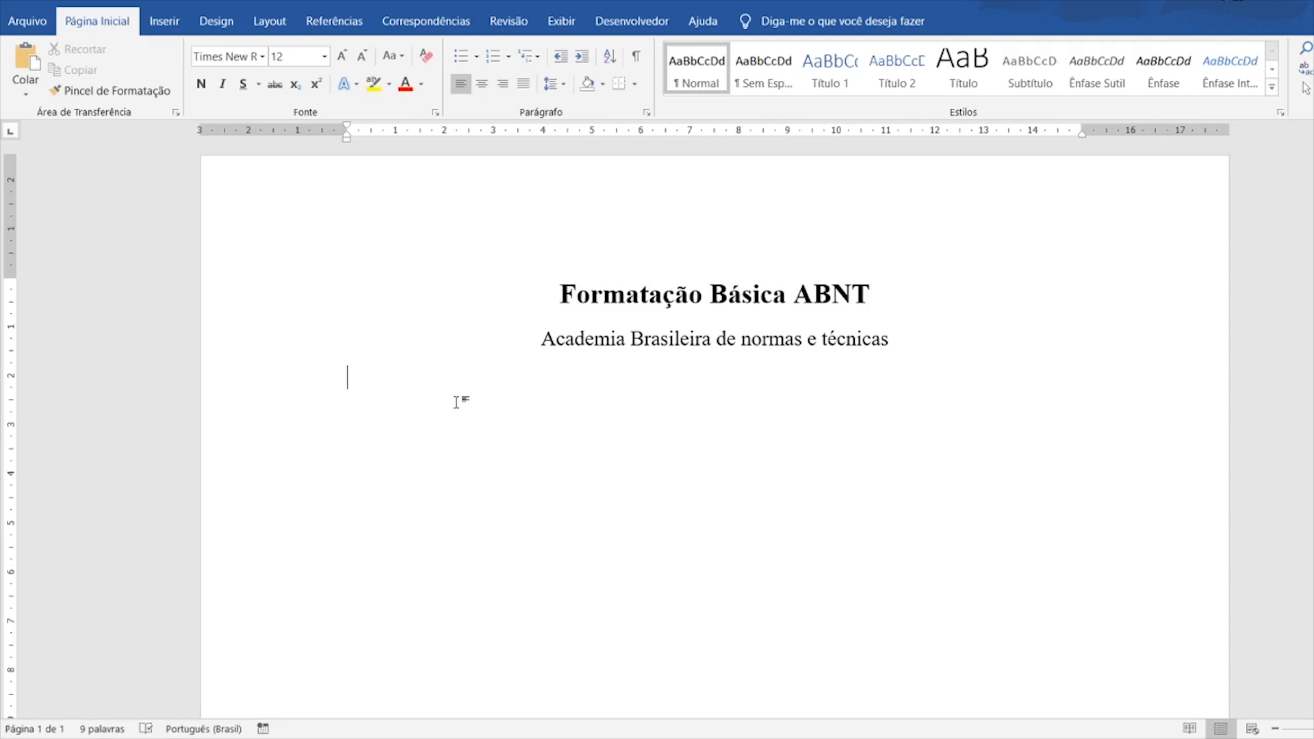
# - Type 'Tipografia / Fonte :' on the line below the subtitle
pyautogui.write('Tipo')
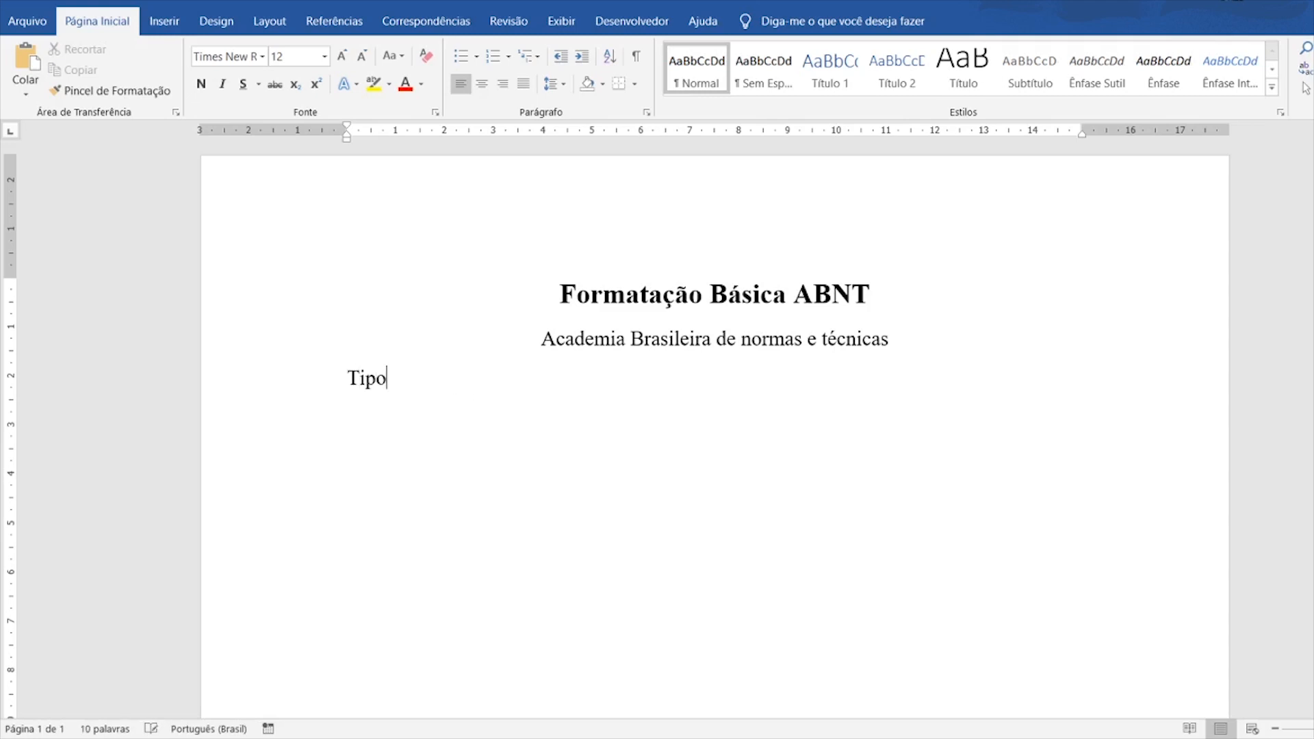
pyautogui.write('grafia / Fonte :')
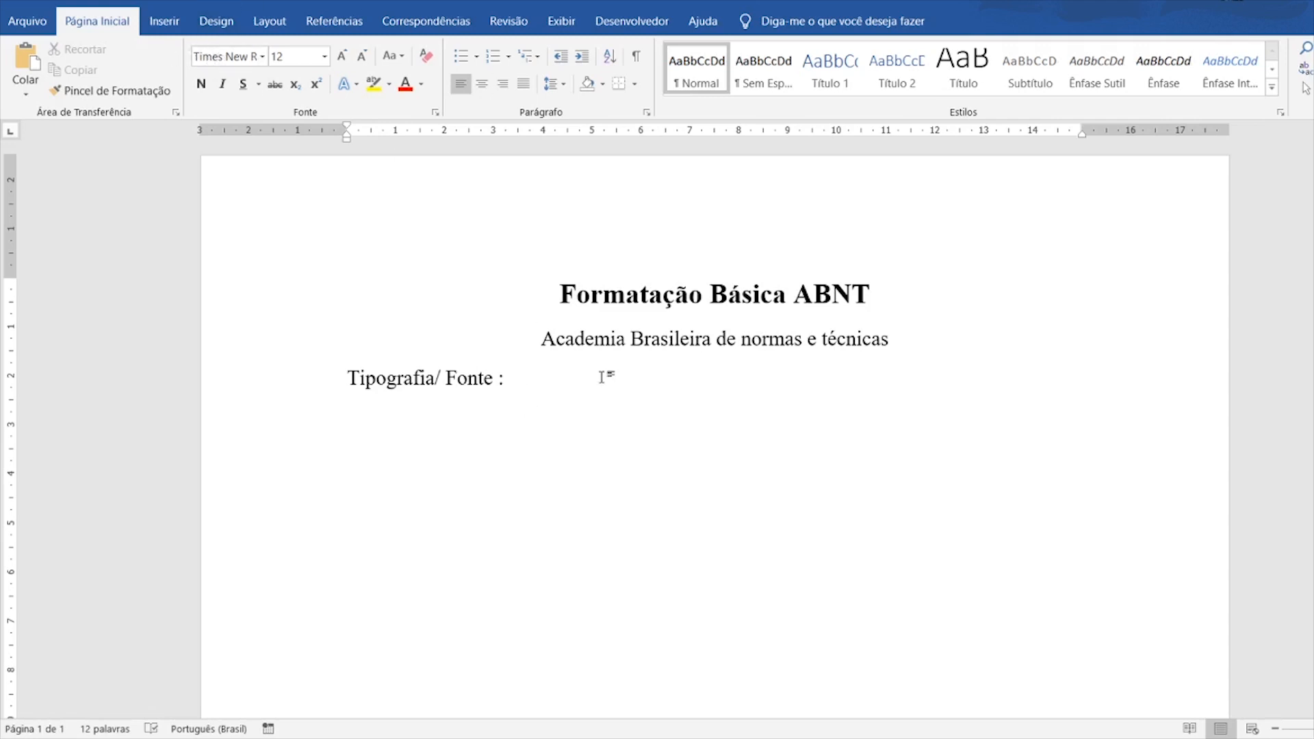
pyautogui.doubleClick(497, 378)
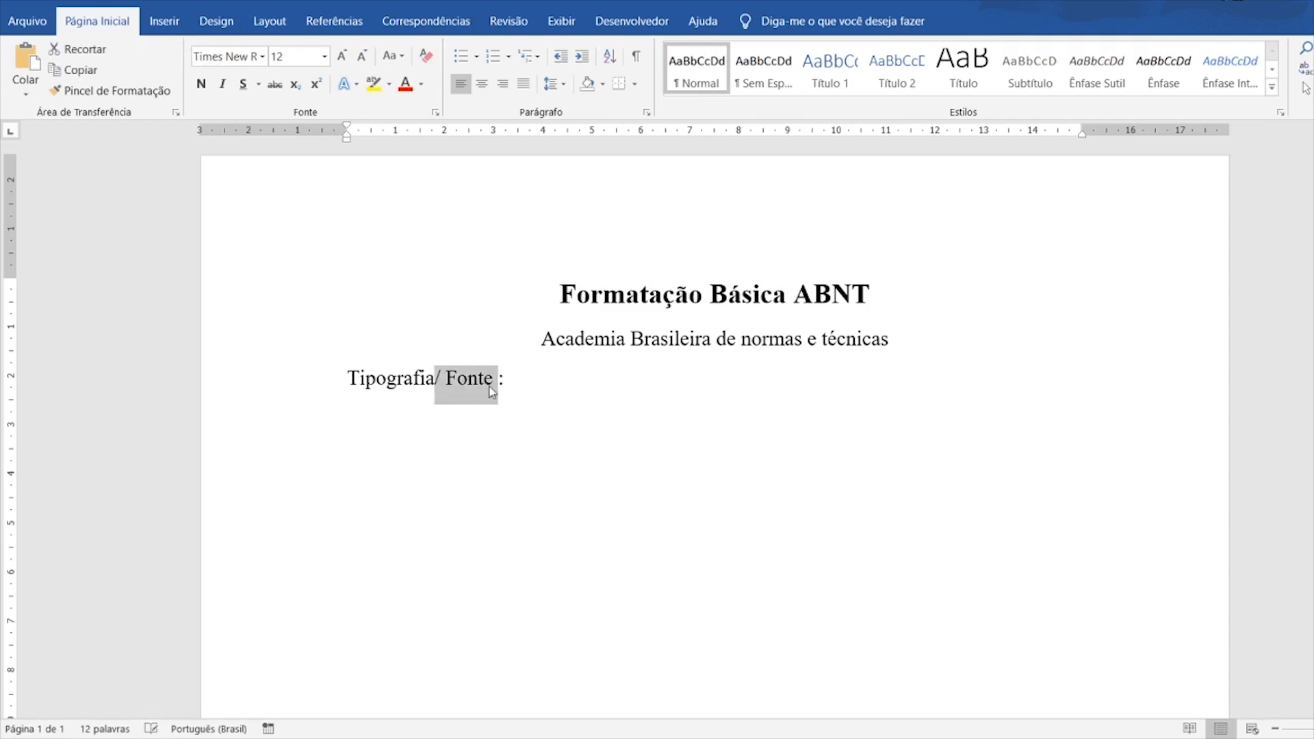
pyautogui.click(526, 387)
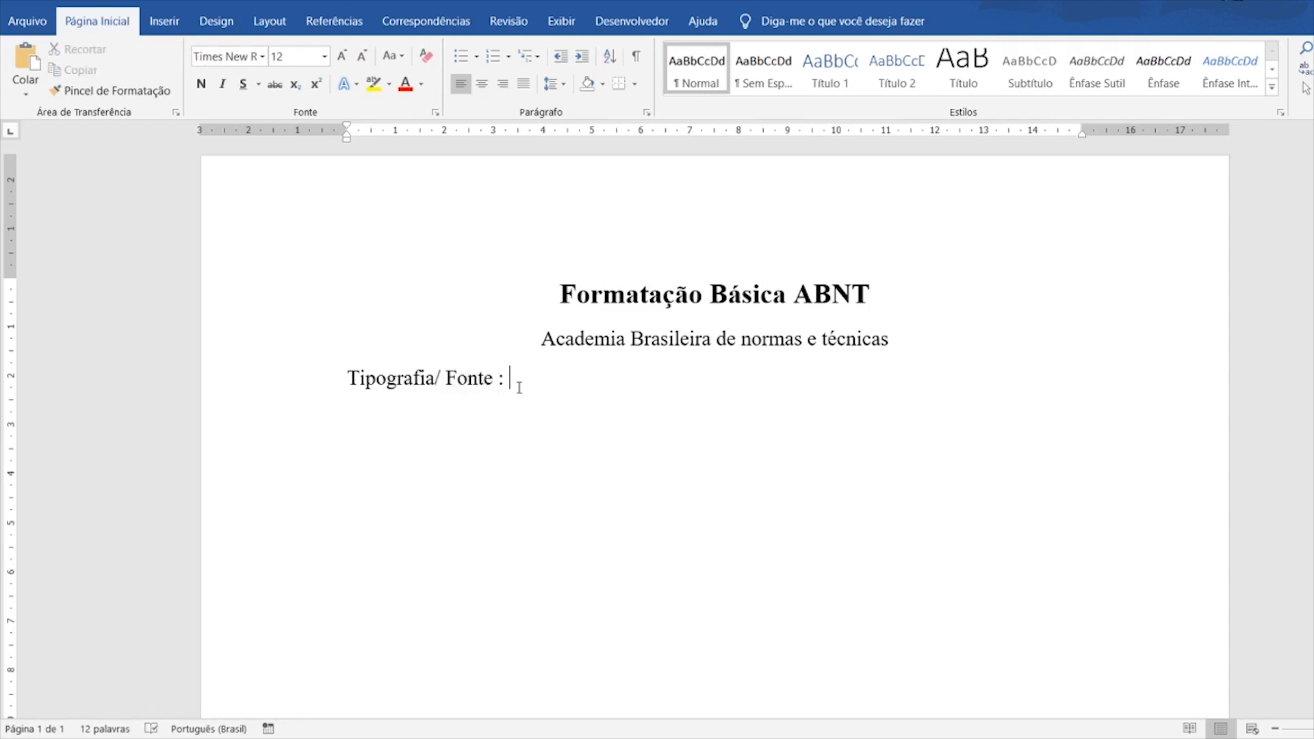
pyautogui.moveTo(442, 381); pyautogui.dragTo(531, 381)
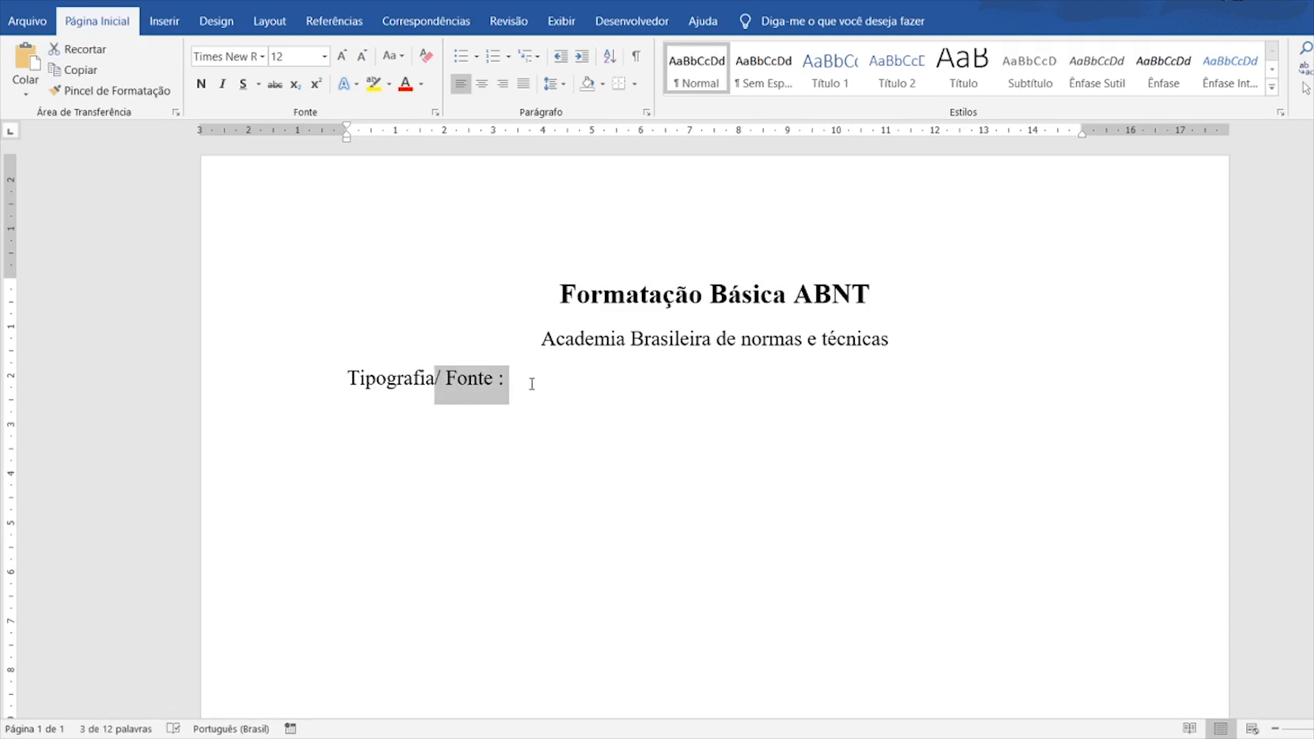
pyautogui.click(531, 382)
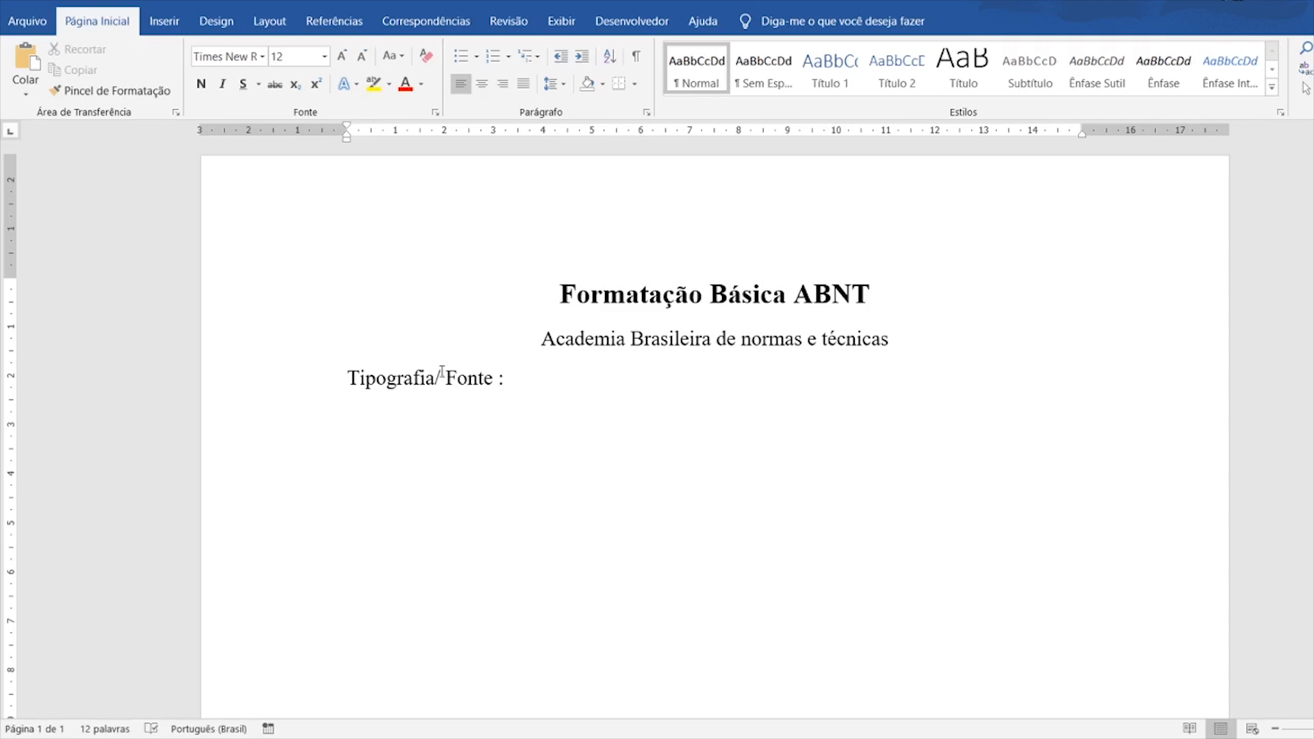
pyautogui.moveTo(440, 378); pyautogui.dragTo(497, 378)
pyautogui.click(527, 379)
pyautogui.moveTo(346, 378); pyautogui.dragTo(442, 373)
pyautogui.click(551, 394)
pyautogui.click(436, 378)
pyautogui.keyDown('shift'); pyautogui.click(497, 379); pyautogui.keyUp('shift')
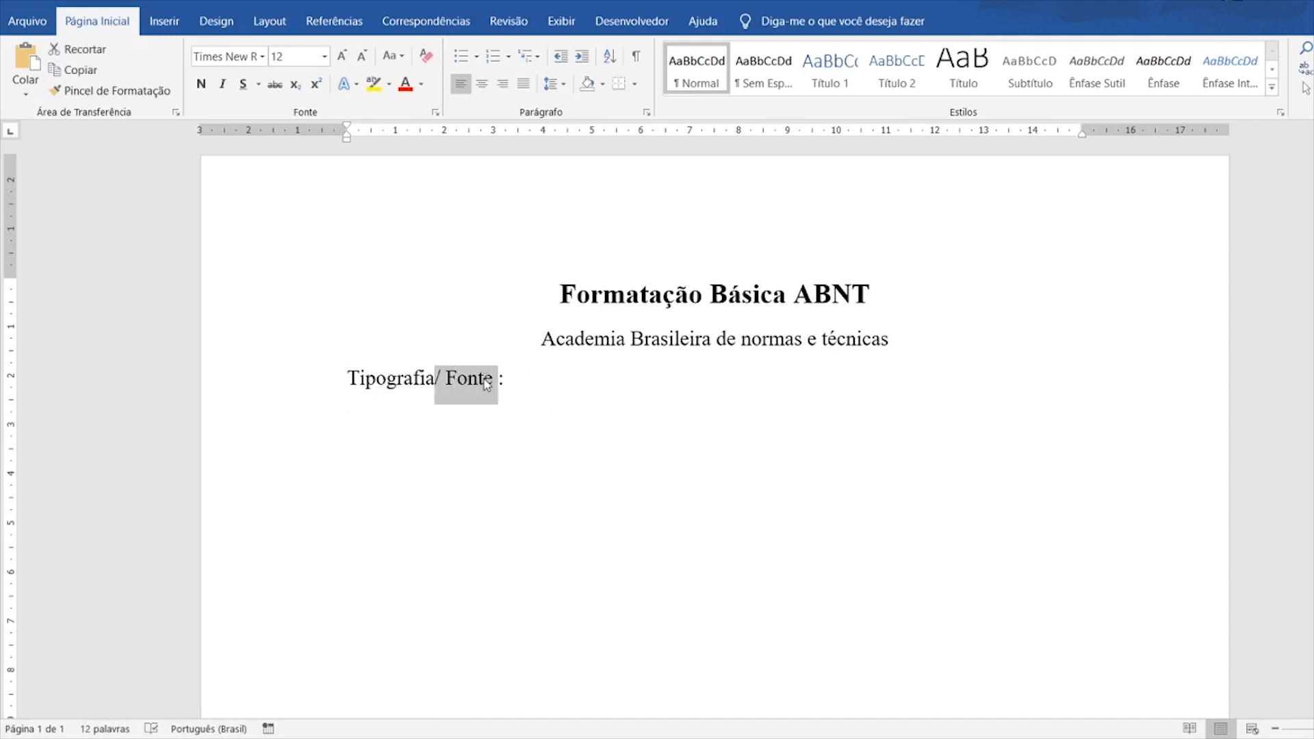
# - Try red font colour on Fonte and Tipografia, undoing both to keep black text
pyautogui.click(578, 366)
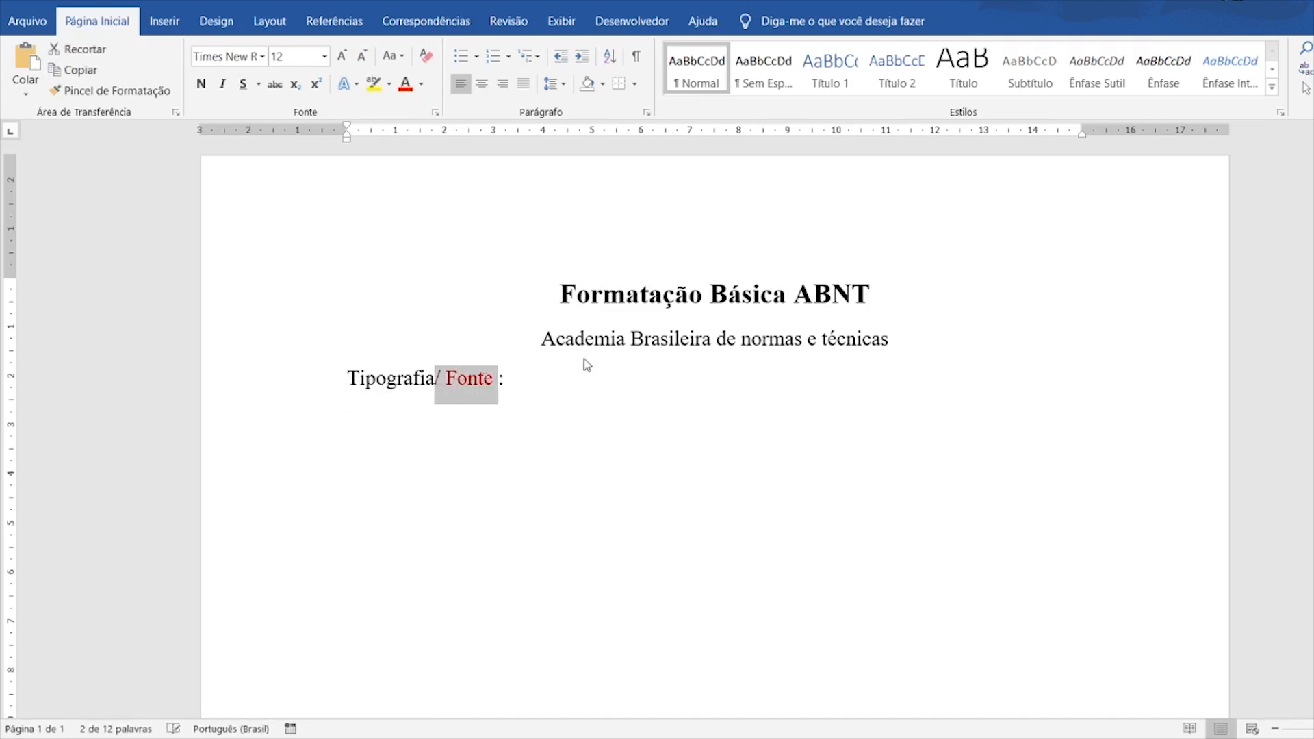
pyautogui.hotkey('ctrl', 'z')
pyautogui.moveTo(342, 377); pyautogui.dragTo(435, 378)
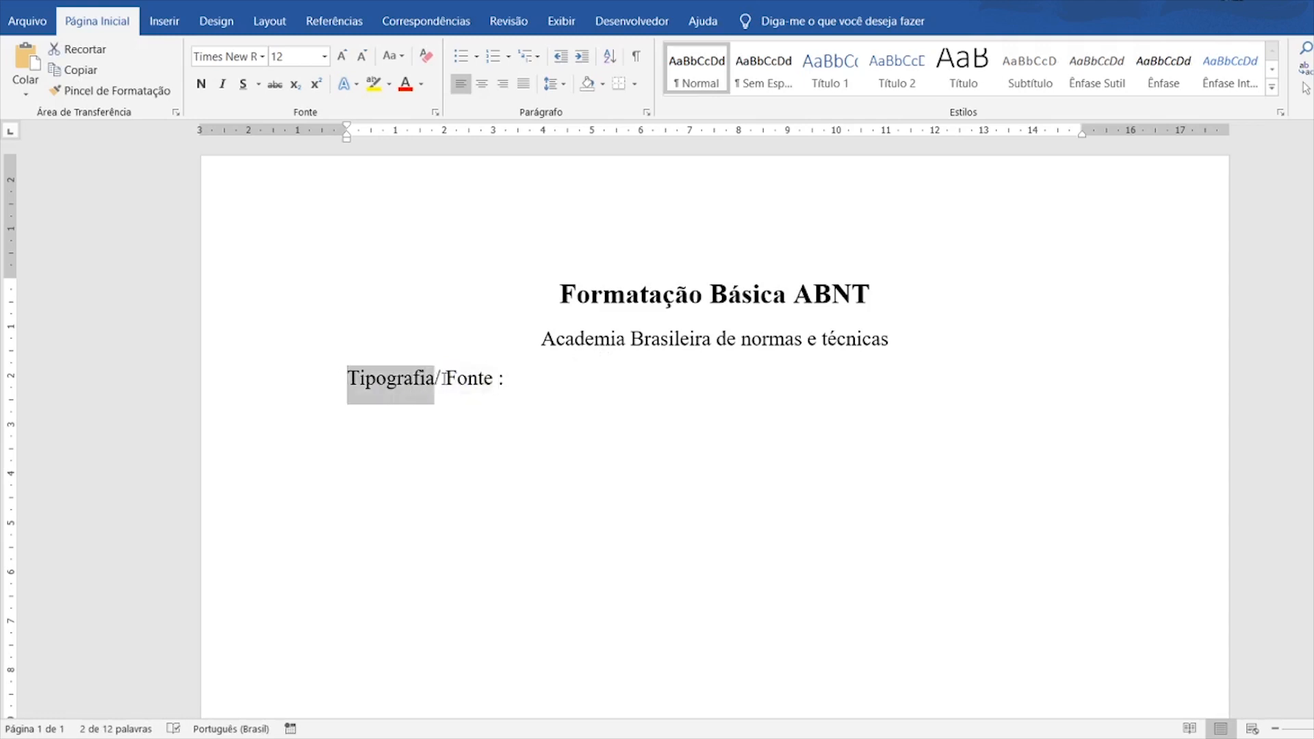
pyautogui.click(536, 352)
pyautogui.hotkey('ctrl', 'z')
pyautogui.click(538, 371)
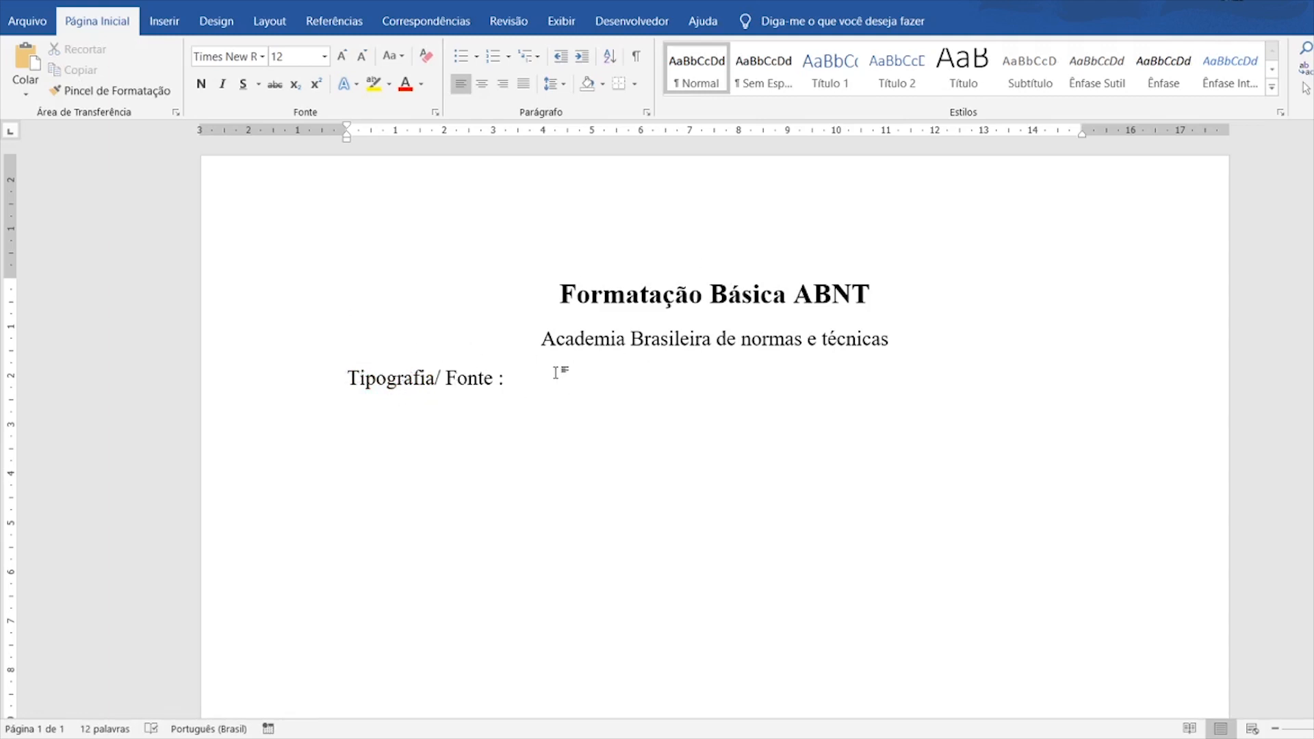
# - Type 'Times New Roman' after Tipografia and add a blank line above that line
pyautogui.write('Times New ')
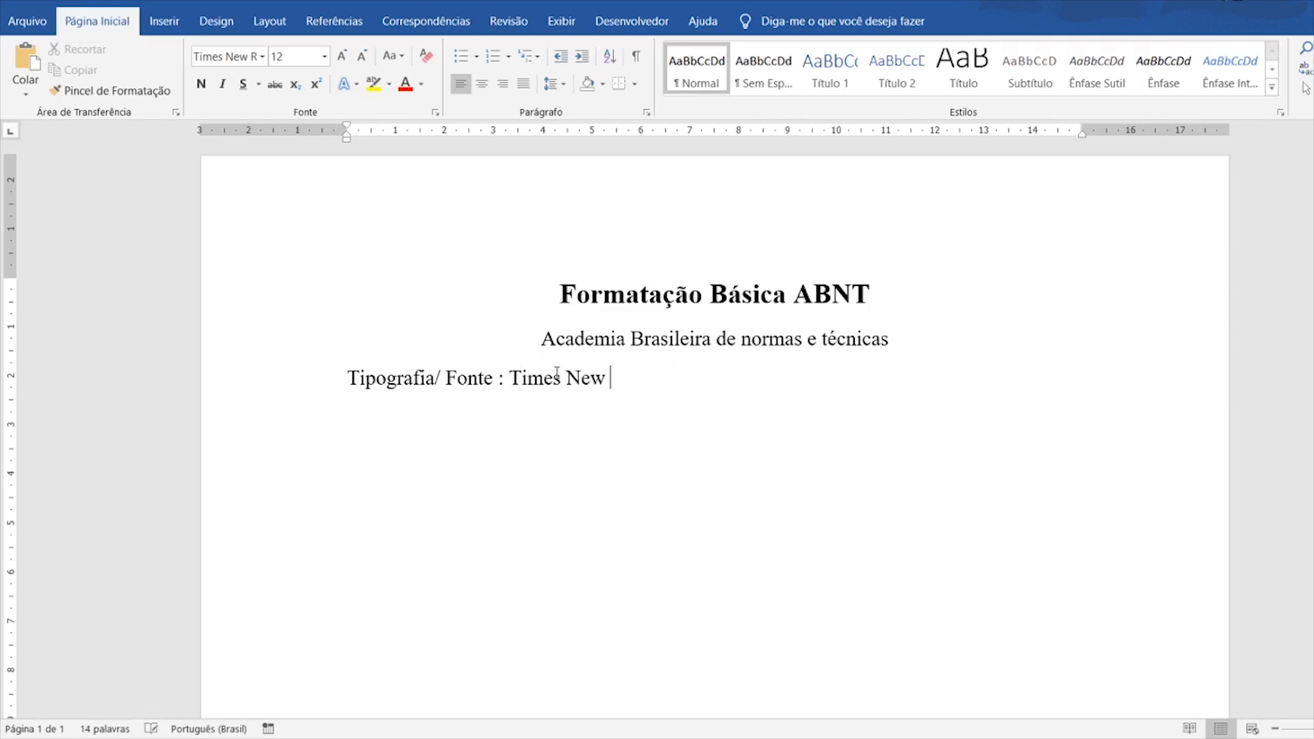
pyautogui.write('Roman')
pyautogui.click(346, 379)
pyautogui.press('Return')
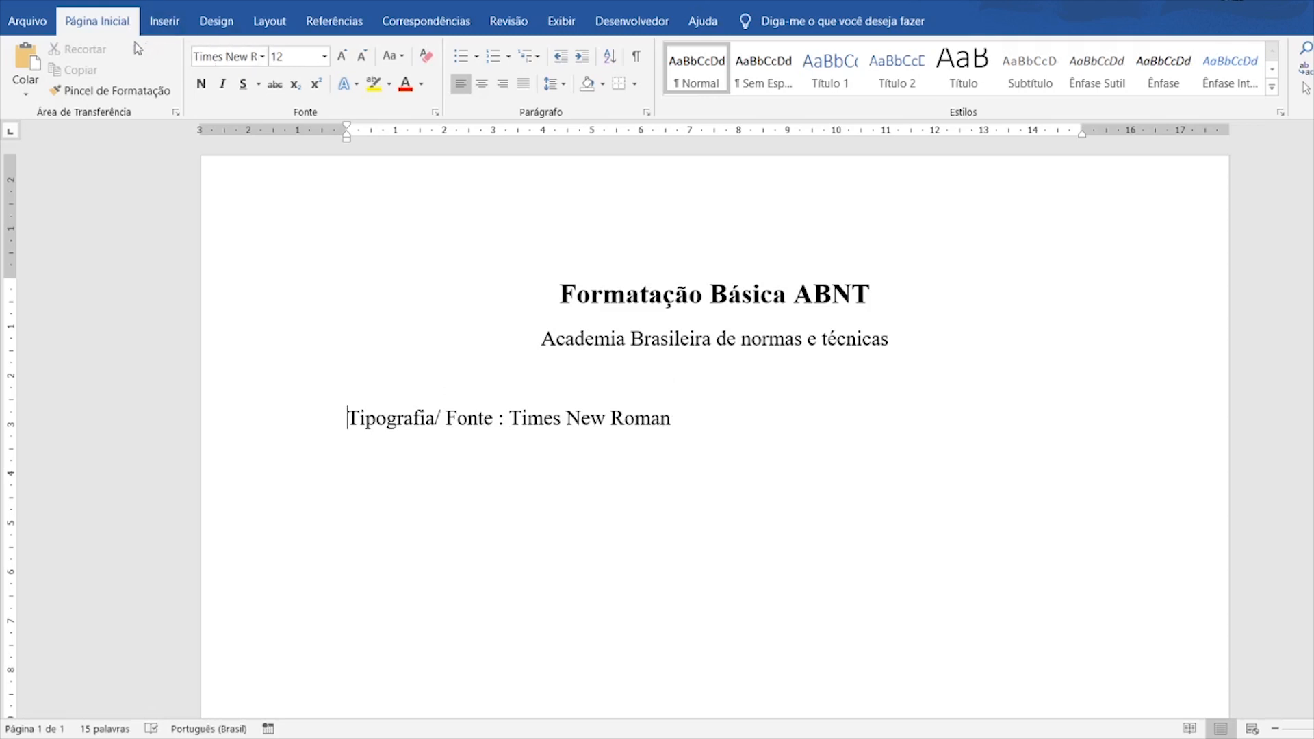
pyautogui.click(256, 58)
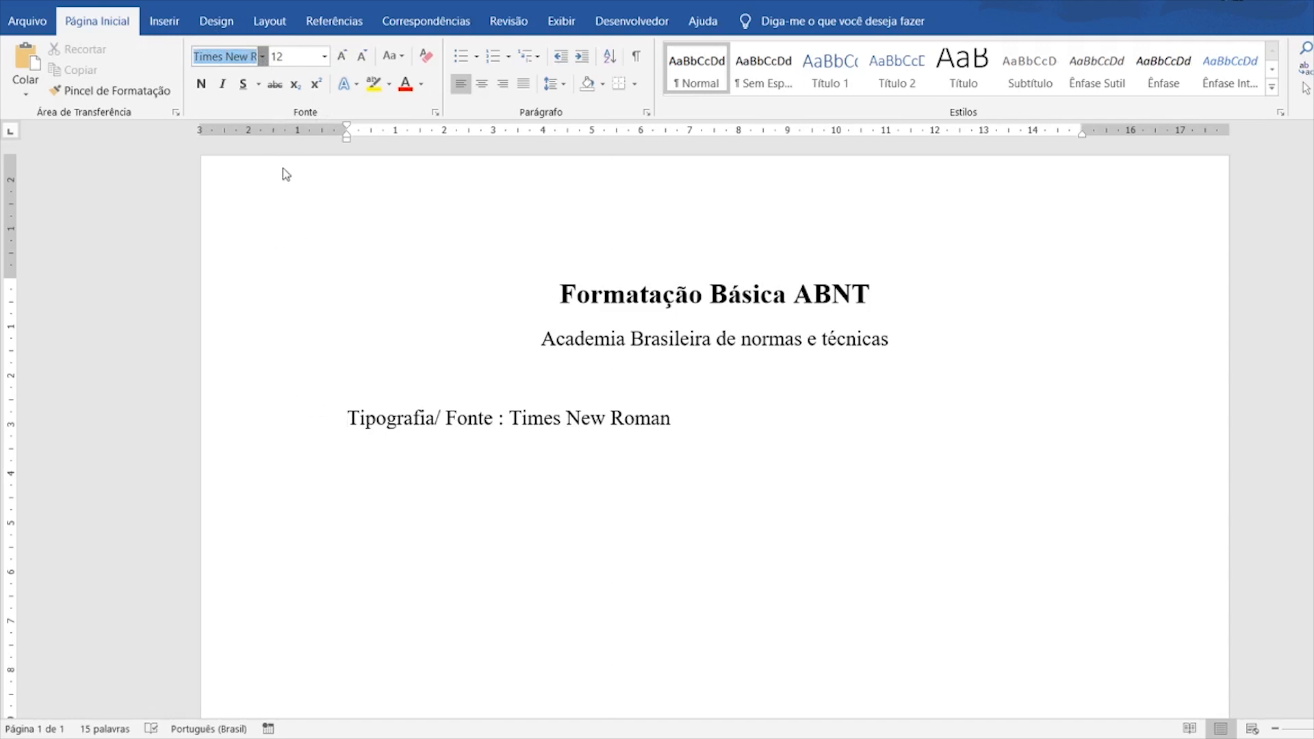
pyautogui.press('Escape')
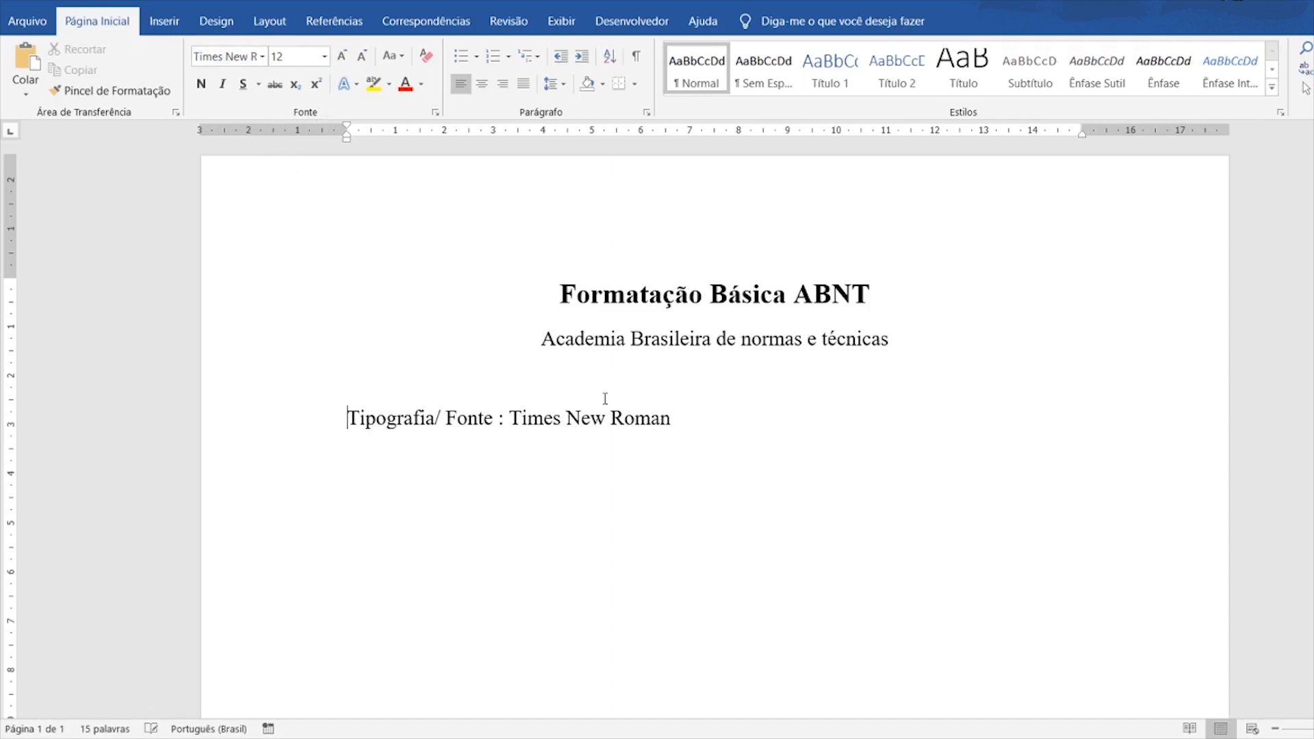
# - Append '/ Arial' to the end of the font line
pyautogui.click(684, 422)
pyautogui.press('Return')
pyautogui.press('BackSpace')
pyautogui.write('/ A')
pyautogui.write('riak')
pyautogui.press('BackSpace')
pyautogui.write('l')
# - Set the word Arial in the Arial font
pyautogui.click(253, 59)
pyautogui.write('A')
pyautogui.press('Return')
pyautogui.doubleClick(698, 425)
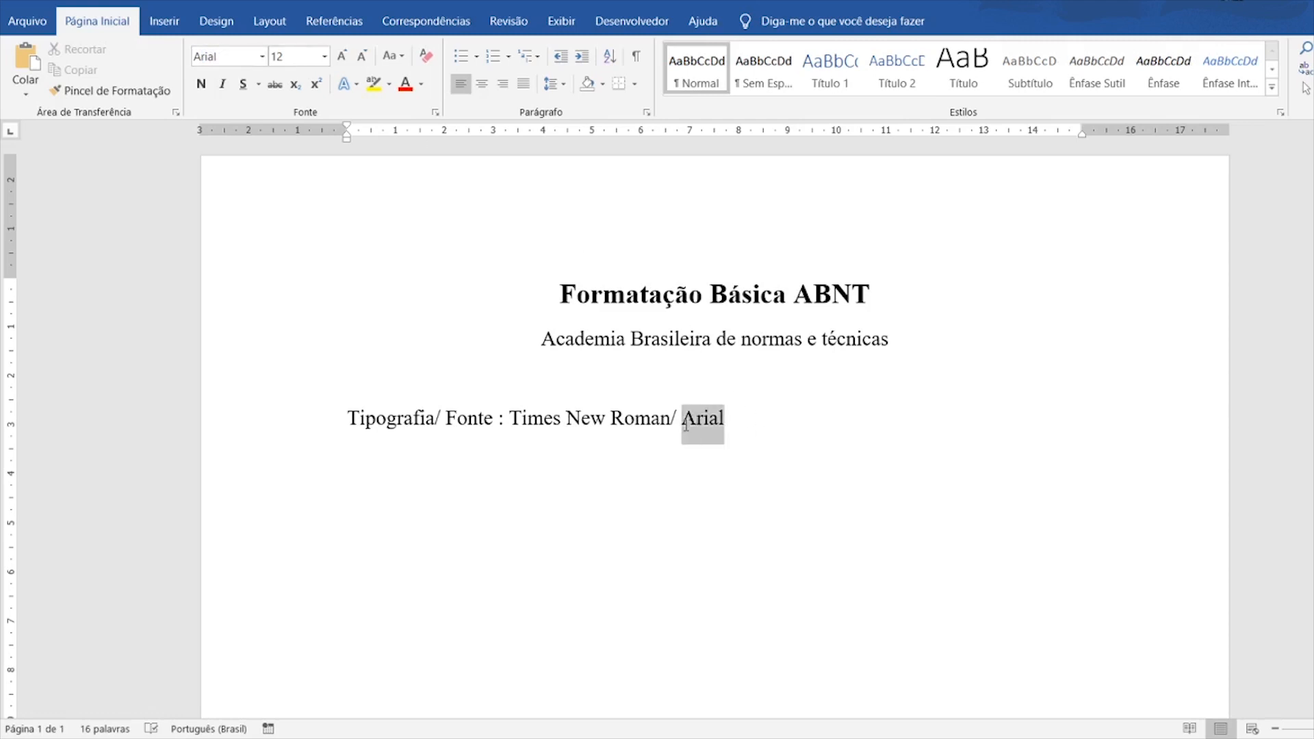
pyautogui.click(262, 59)
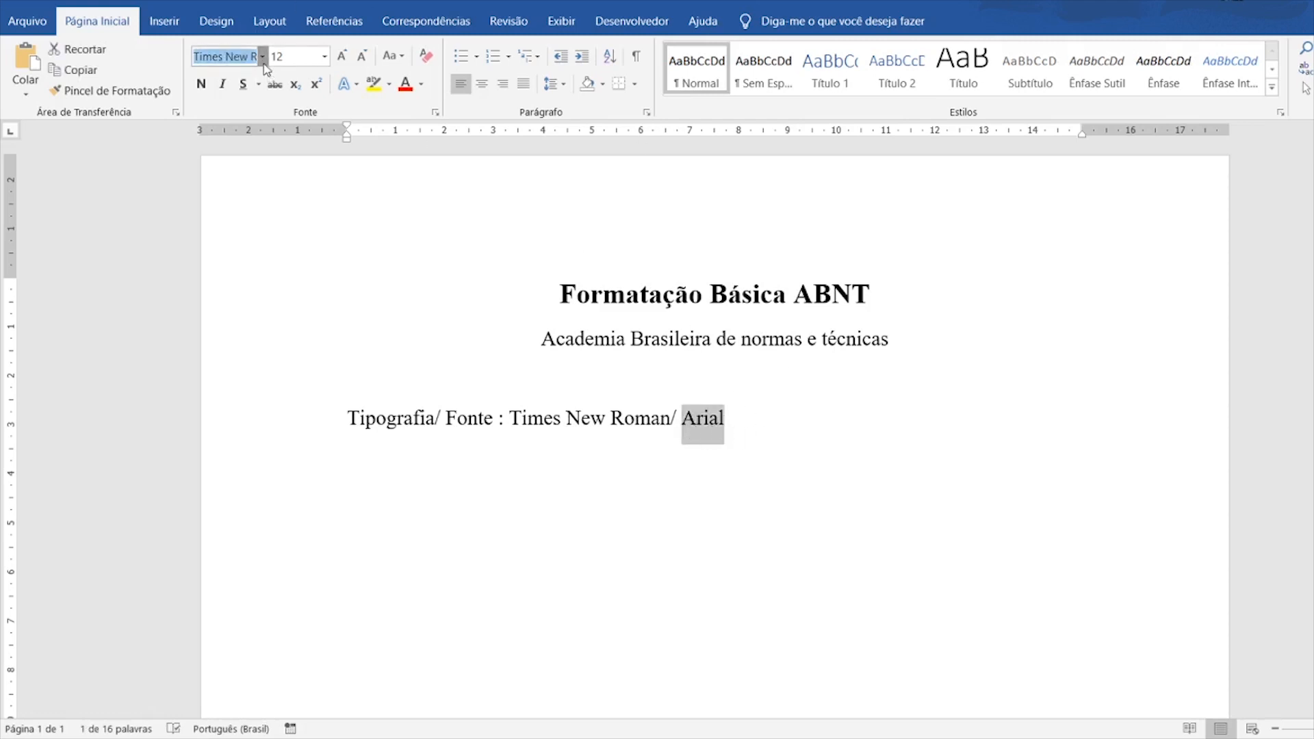
pyautogui.click(319, 164)
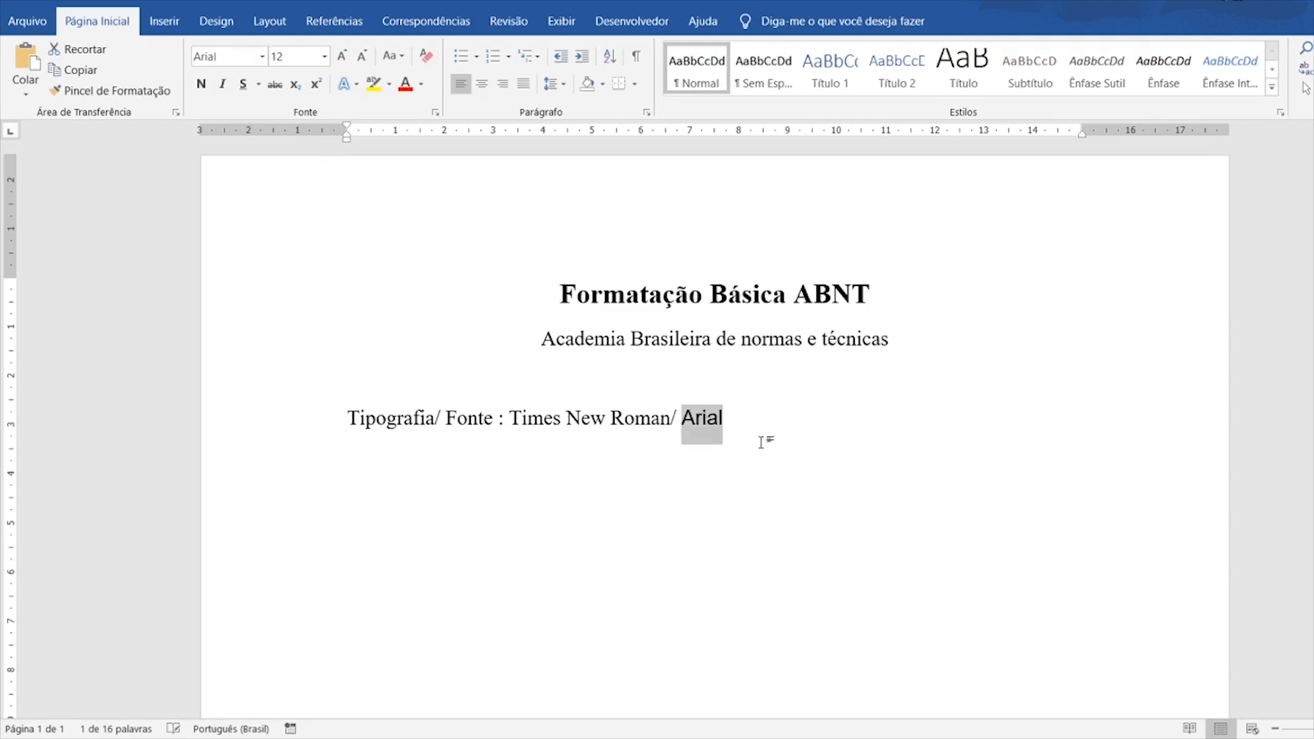
pyautogui.click(544, 424)
# - Check the font of Times New Roman and start a new line below
pyautogui.moveTo(510, 422); pyautogui.dragTo(751, 417)
pyautogui.click(766, 419)
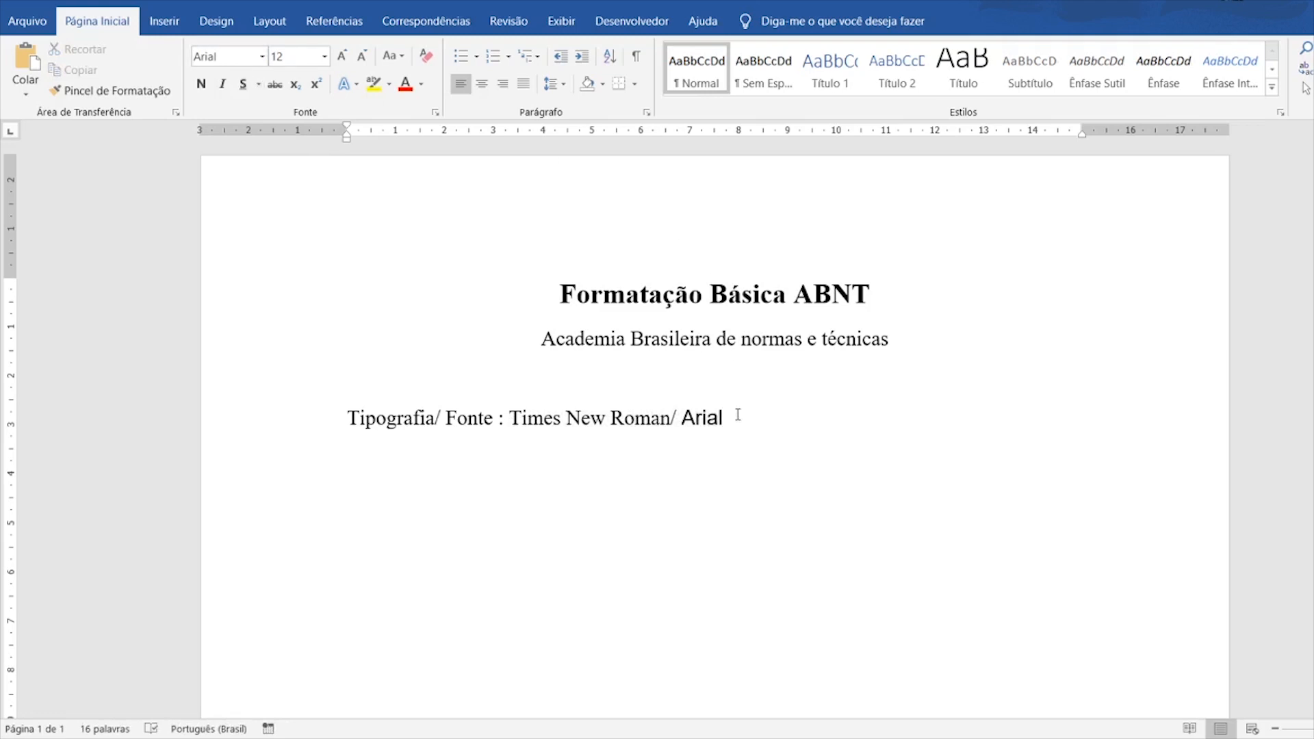
pyautogui.moveTo(513, 416); pyautogui.dragTo(671, 419)
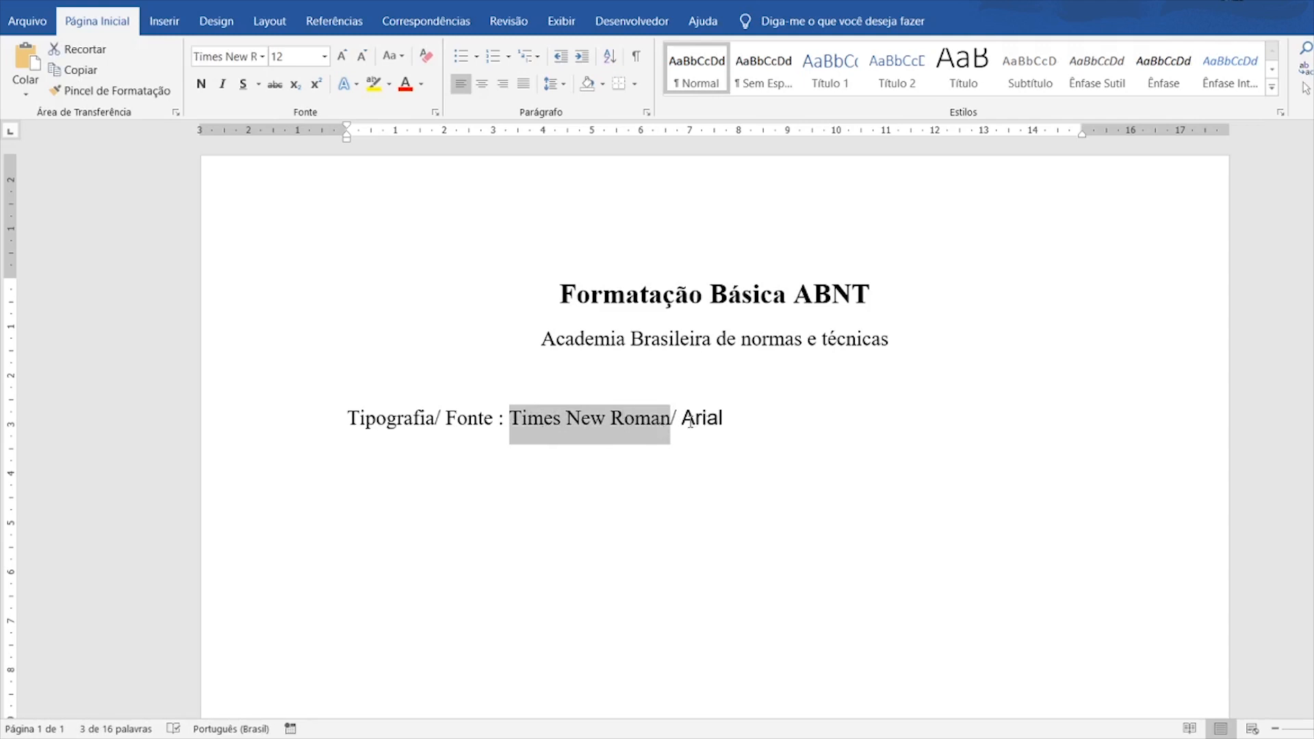
pyautogui.click(748, 420)
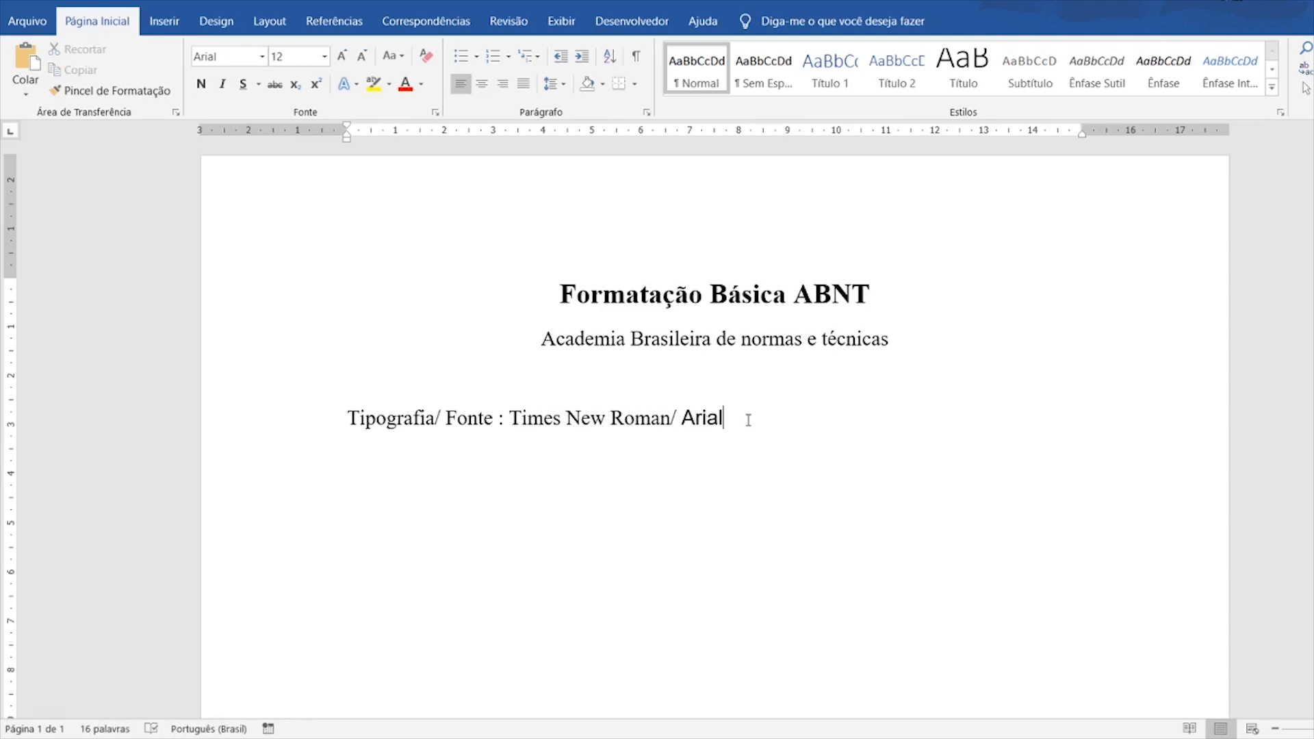
pyautogui.press('Return')
pyautogui.write('T')
pyautogui.press('BackSpace')
# - Type 'Tamanho Tipográfico' and set it in Times New Roman
pyautogui.write('Tamanho Tipogr')
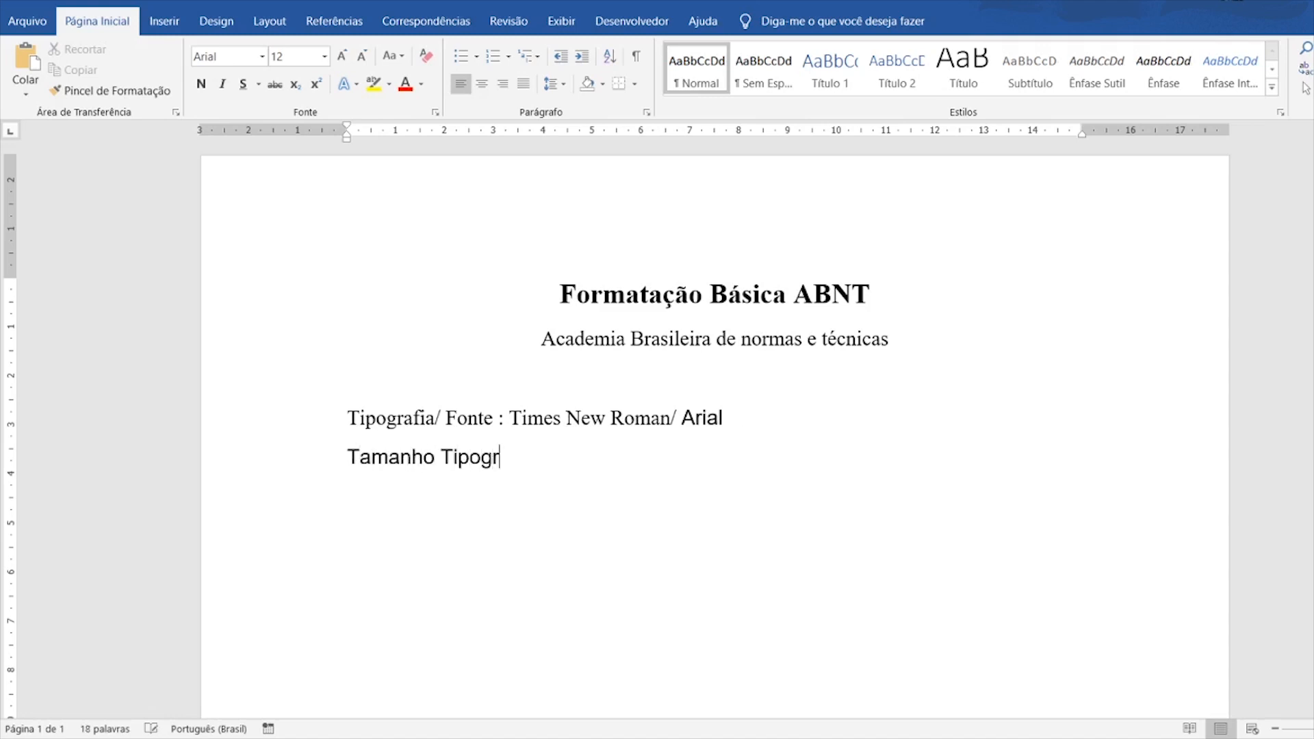
pyautogui.write('áfico')
pyautogui.moveTo(547, 460); pyautogui.dragTo(350, 461)
pyautogui.click(256, 61)
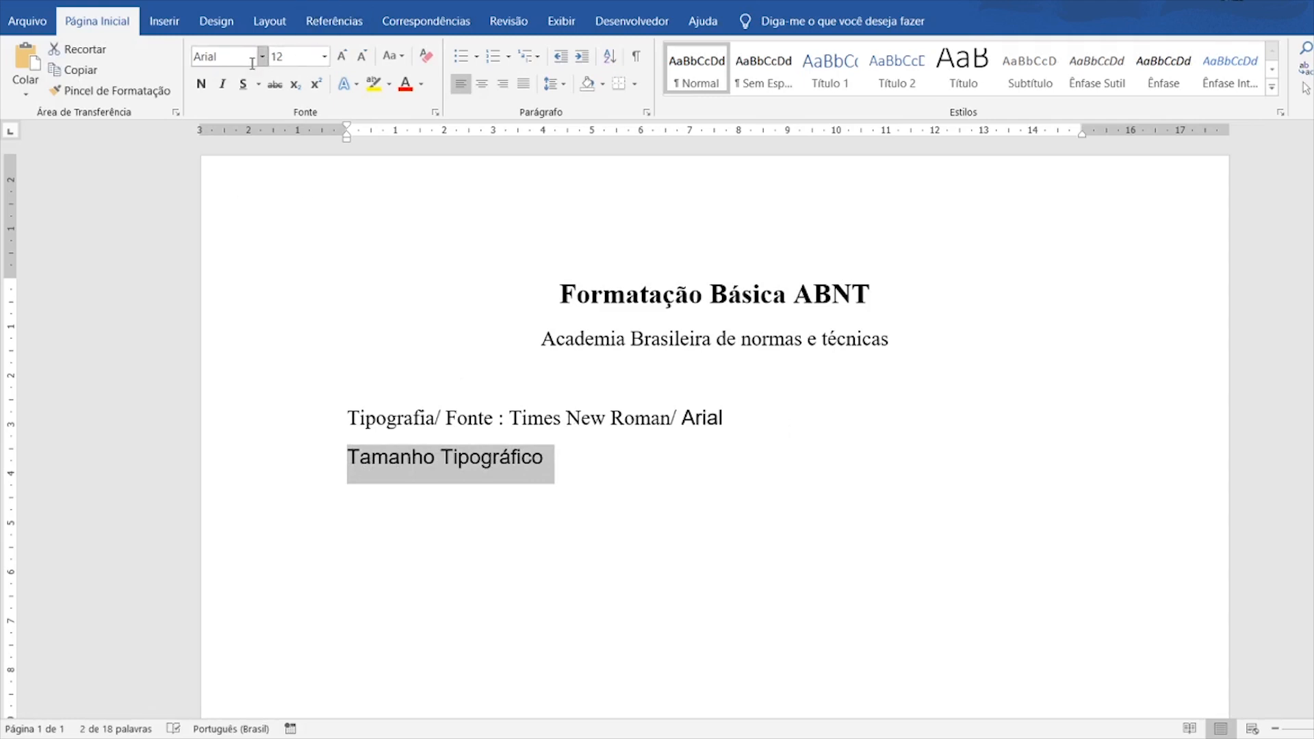
pyautogui.click(263, 60)
pyautogui.click(258, 201)
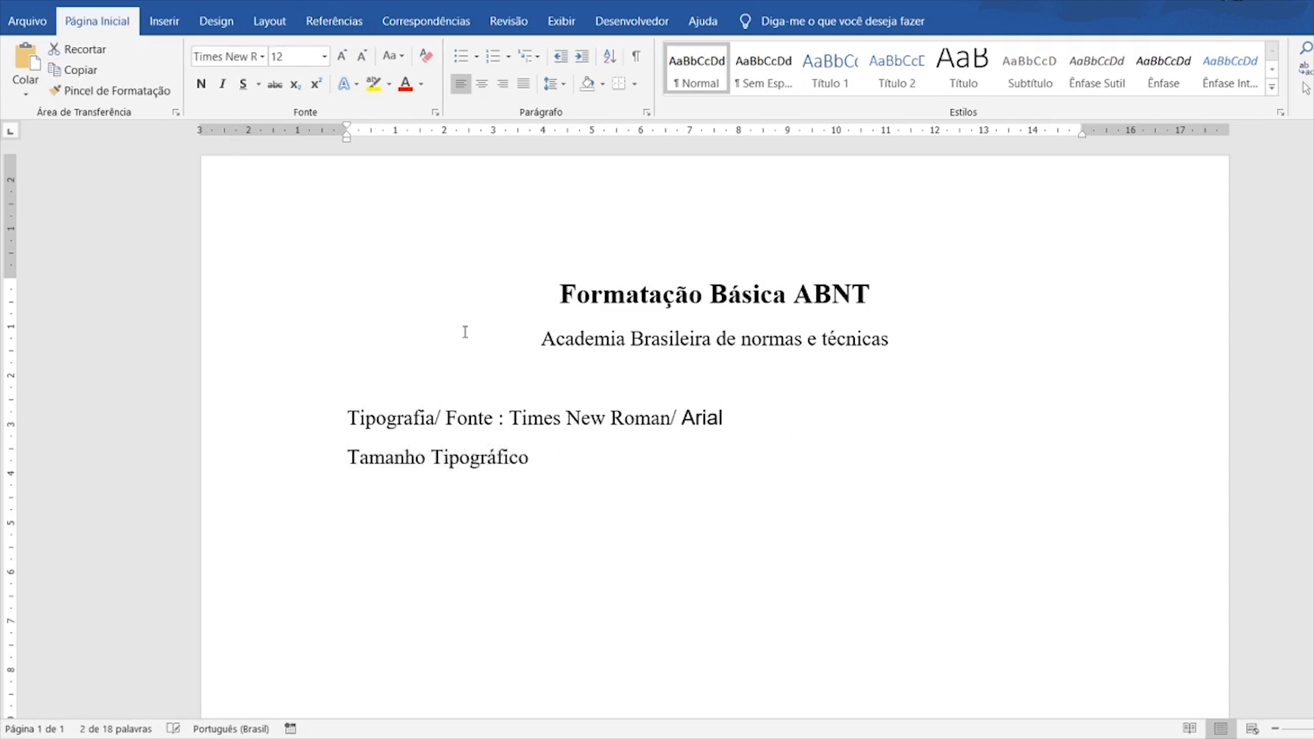
pyautogui.click(647, 447)
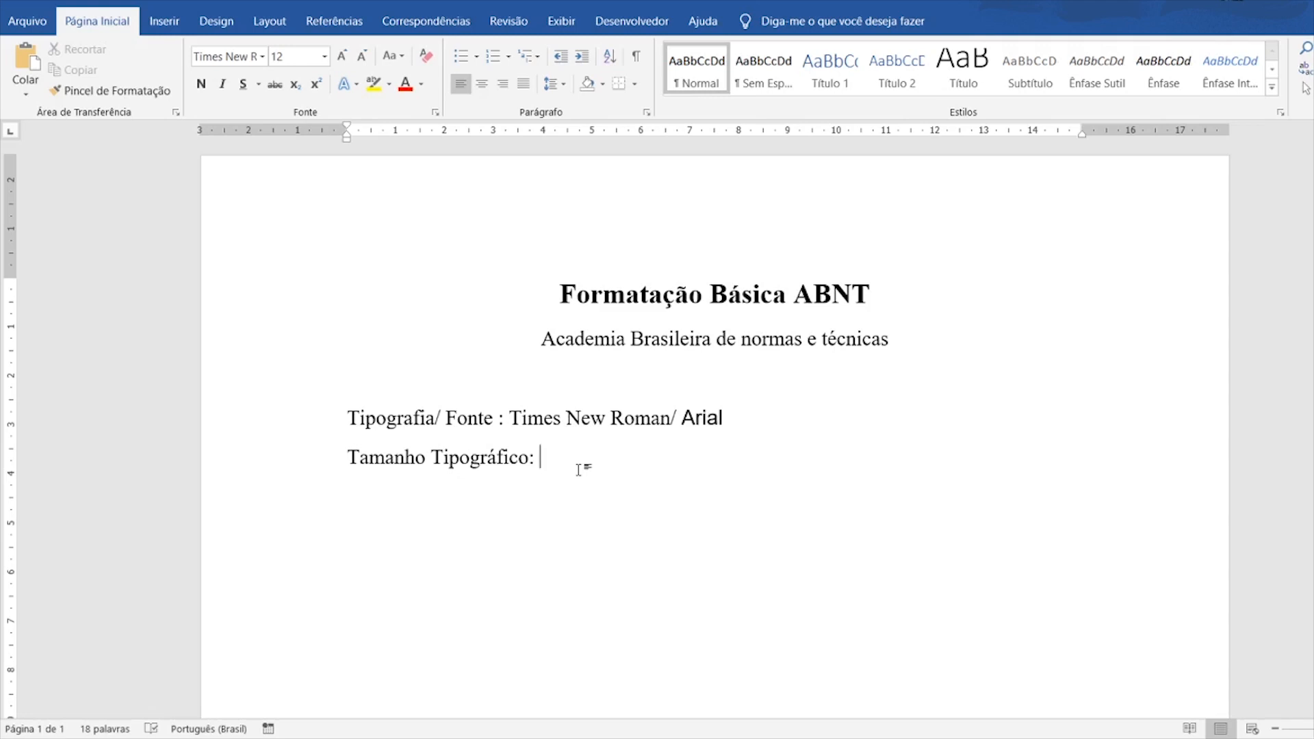
# - Type 'Titulo 16' and set it to 16-point size
pyautogui.write('Titulo 16')
pyautogui.moveTo(622, 457); pyautogui.dragTo(541, 457)
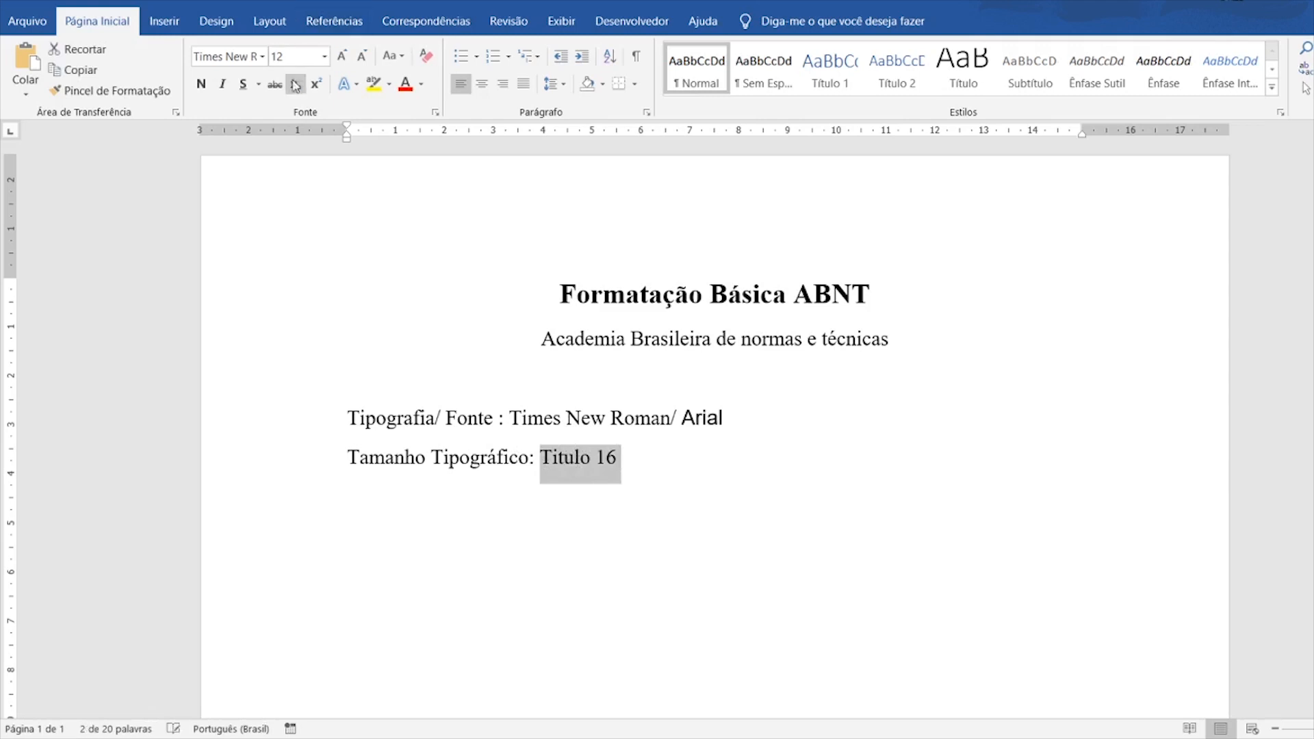
pyautogui.click(324, 57)
pyautogui.click(288, 174)
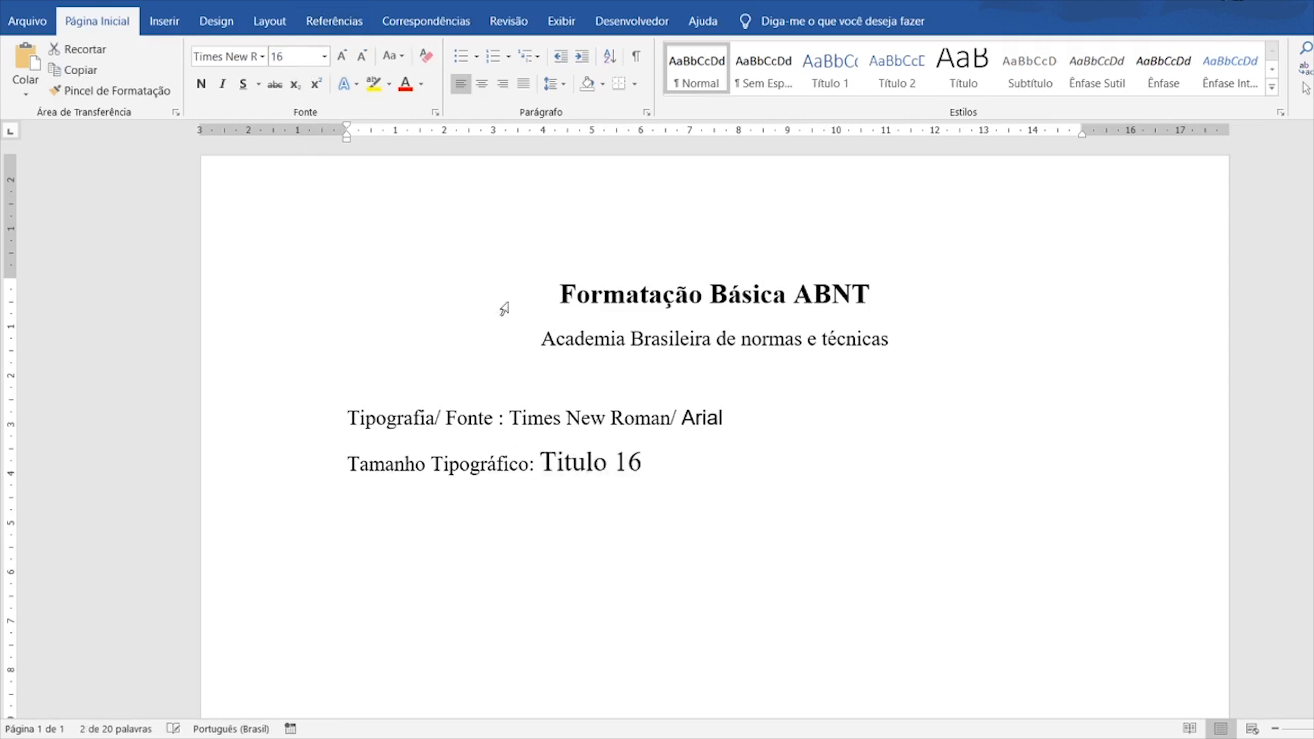
pyautogui.click(670, 475)
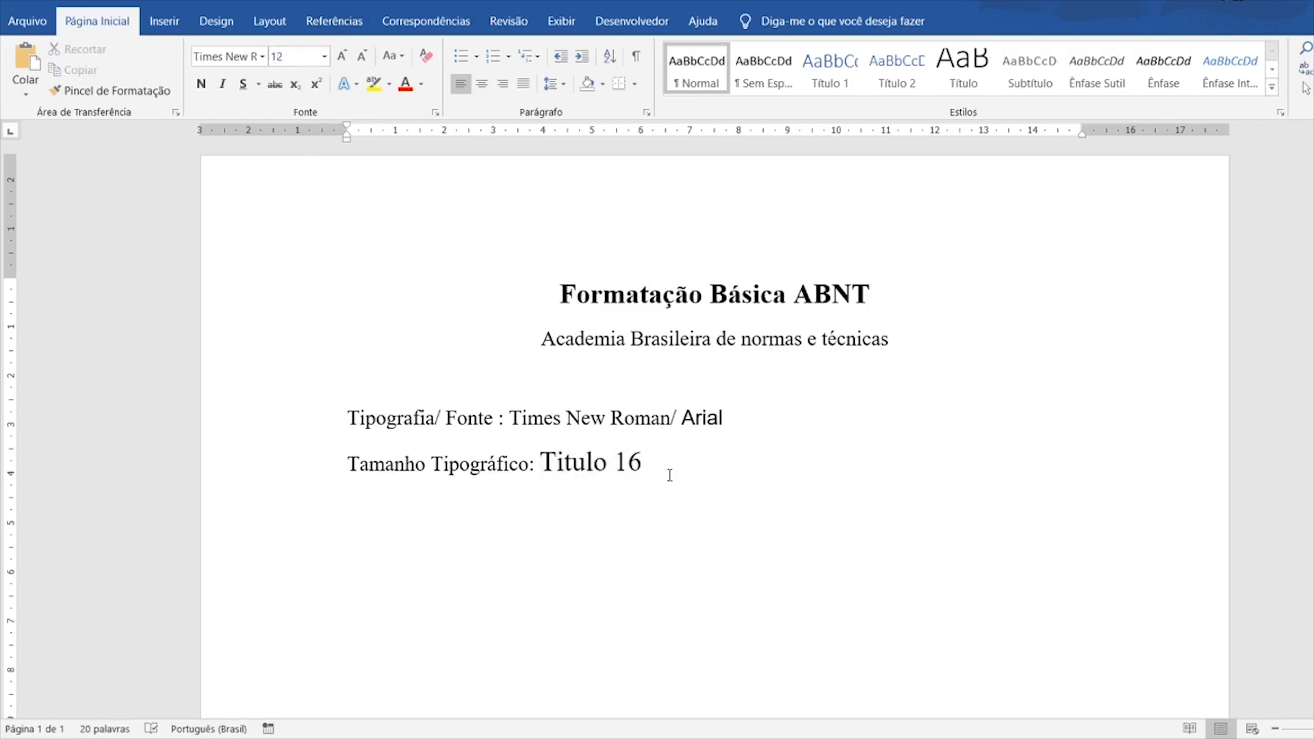
# - Add '- Opcional Negrito / Nunca em Italico', correcting Opcinal via spelling suggestion
pyautogui.write('- ')
pyautogui.write('Opc')
pyautogui.write('inal N')
pyautogui.write('egrito')
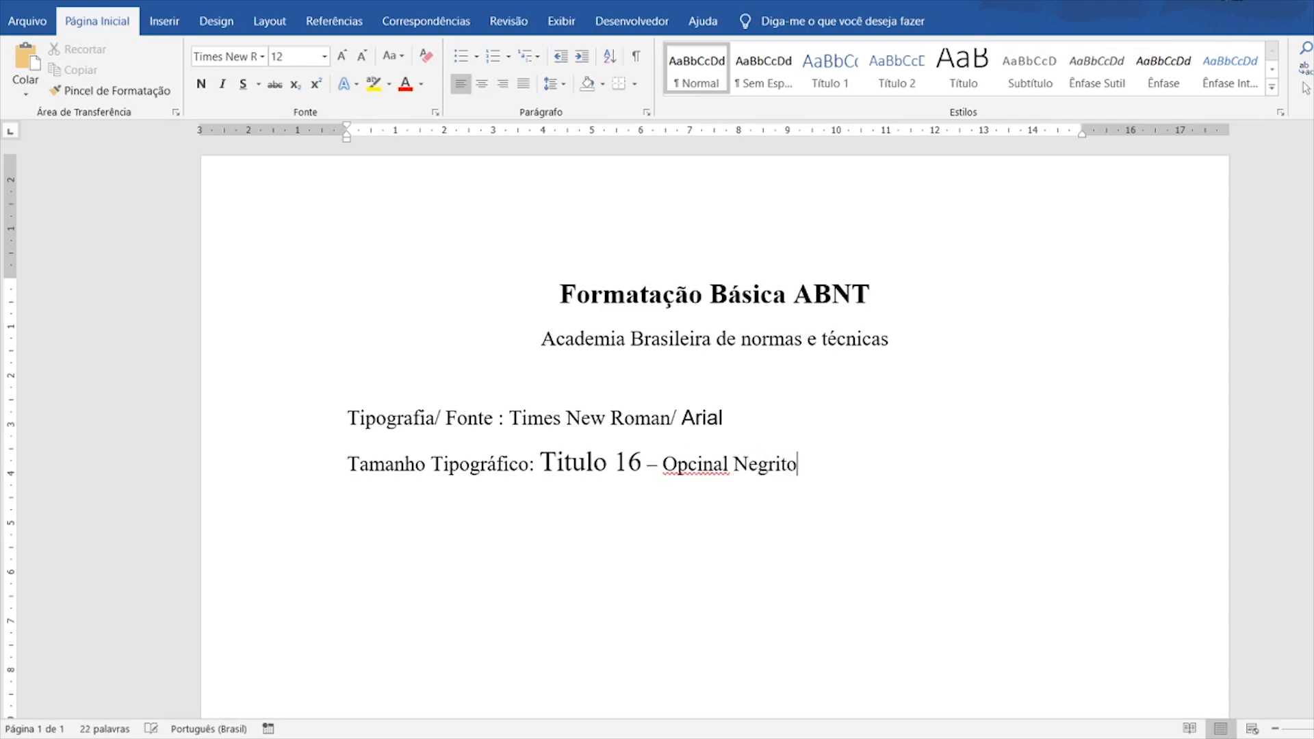
pyautogui.click(697, 464)
pyautogui.click(665, 175)
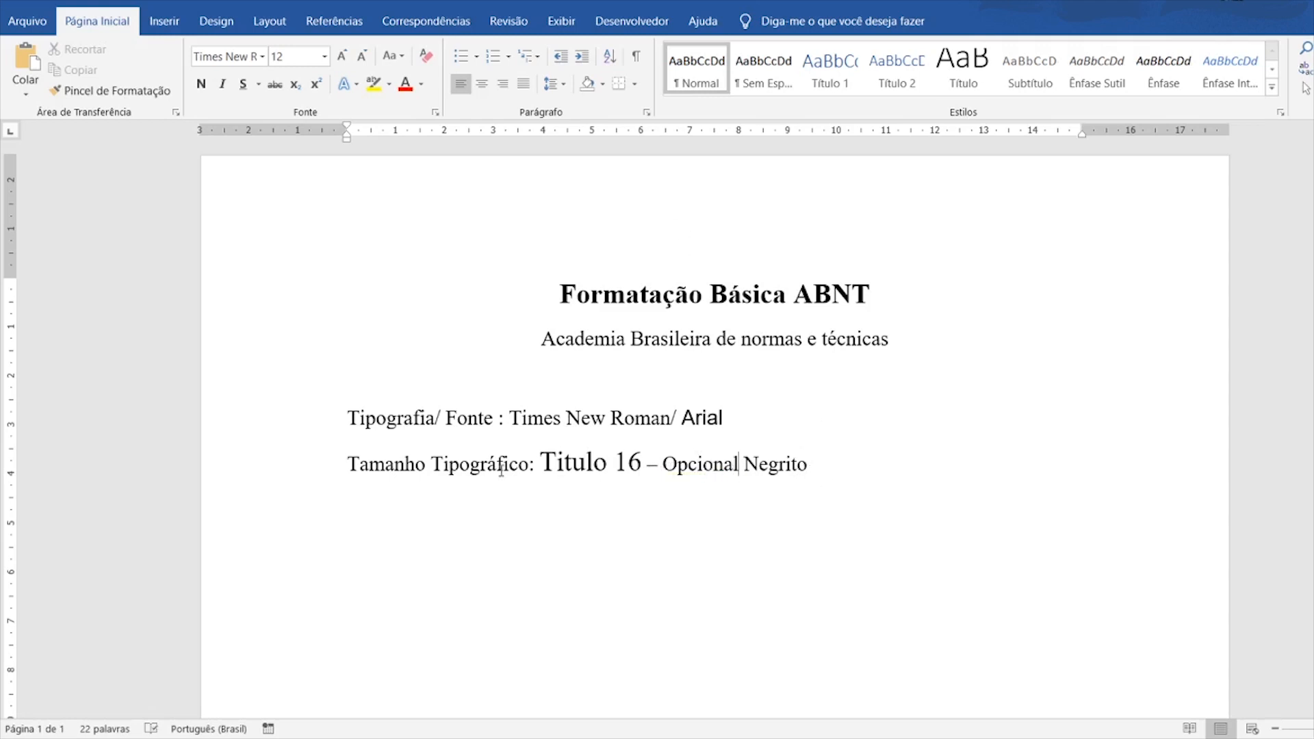
pyautogui.click(812, 465)
pyautogui.write('/ Nunca em I')
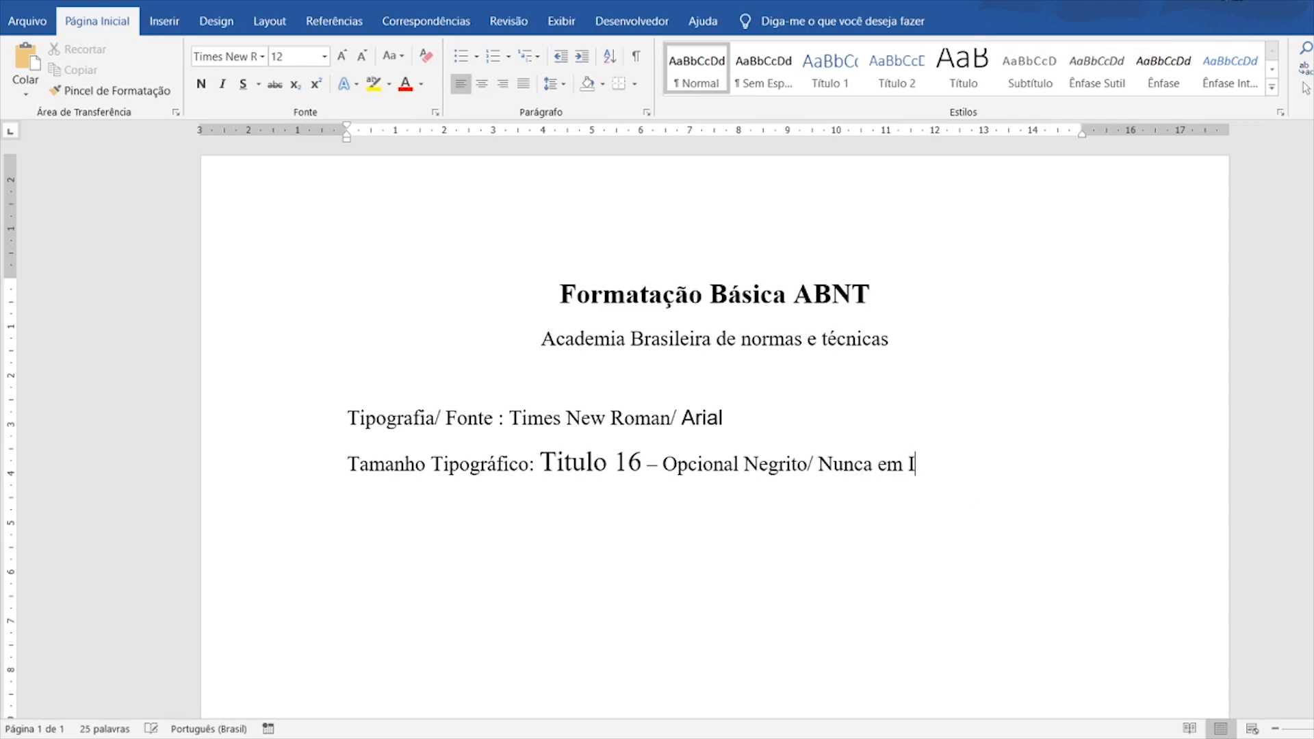
pyautogui.write('talico')
# - Correct Italico to Itálico, bold Negrito and italicize 'em Itálico'
pyautogui.click(921, 465)
pyautogui.click(840, 153)
pyautogui.moveTo(745, 464); pyautogui.dragTo(806, 466)
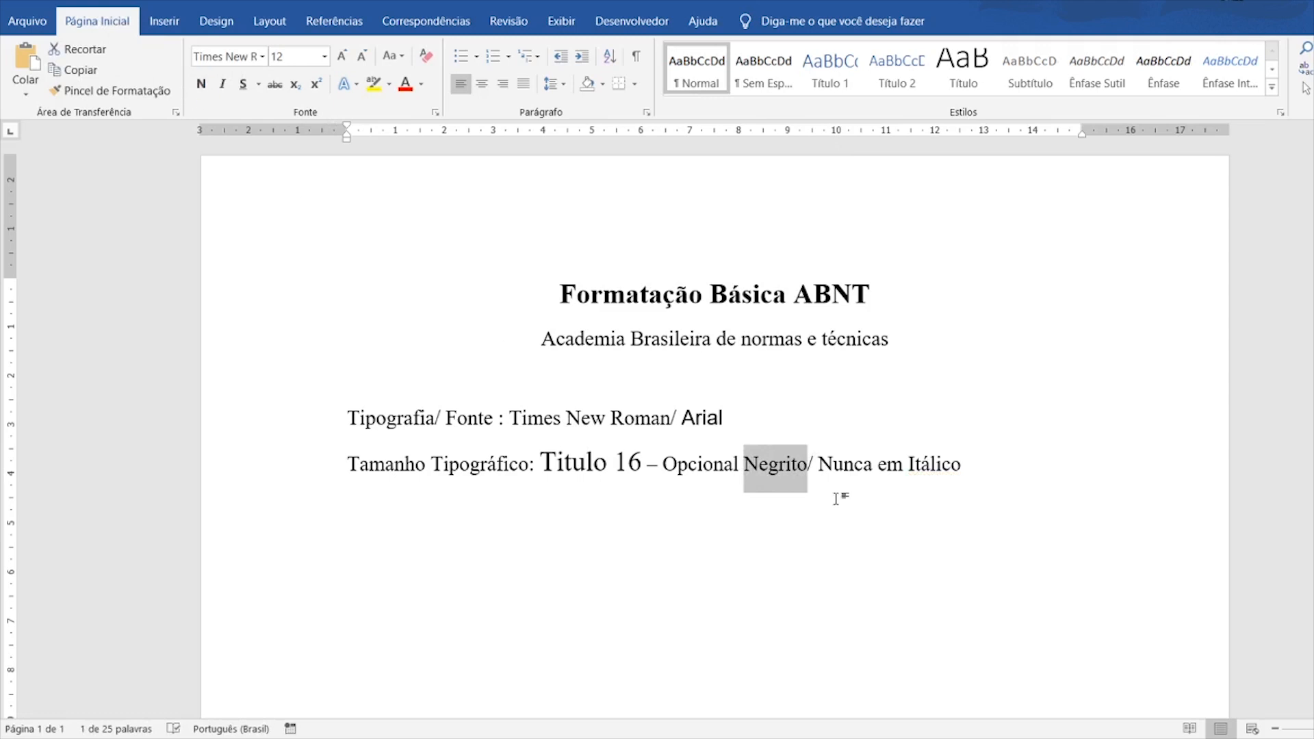
pyautogui.hotkey('ctrl', 'n')
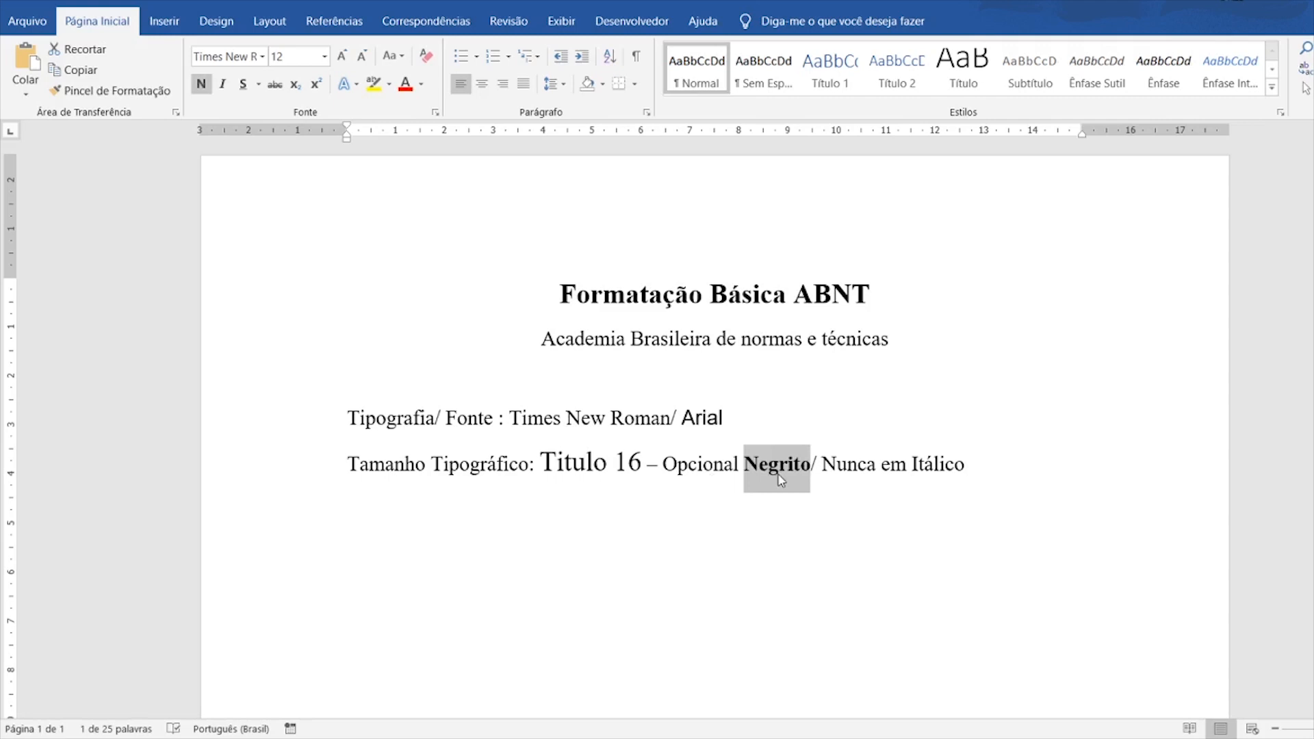
pyautogui.moveTo(909, 462); pyautogui.dragTo(977, 464)
pyautogui.hotkey('ctrl', 'i')
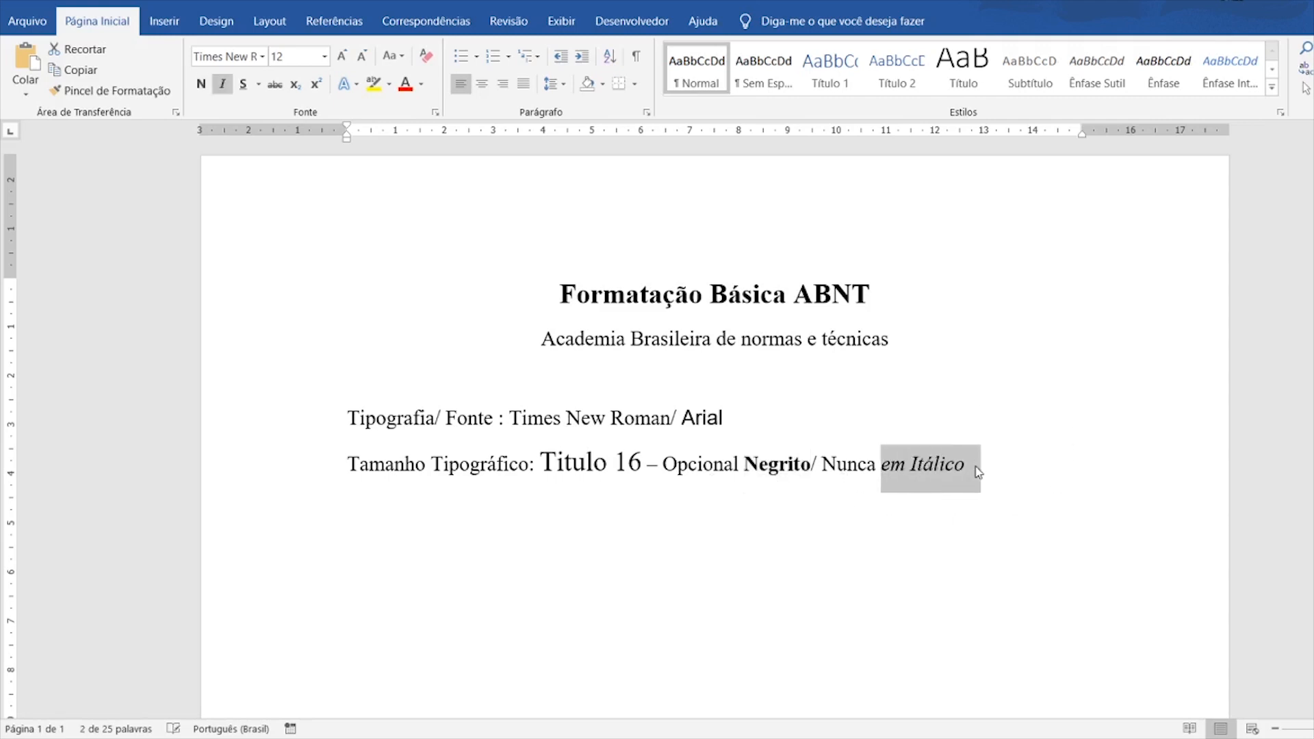
pyautogui.click(992, 465)
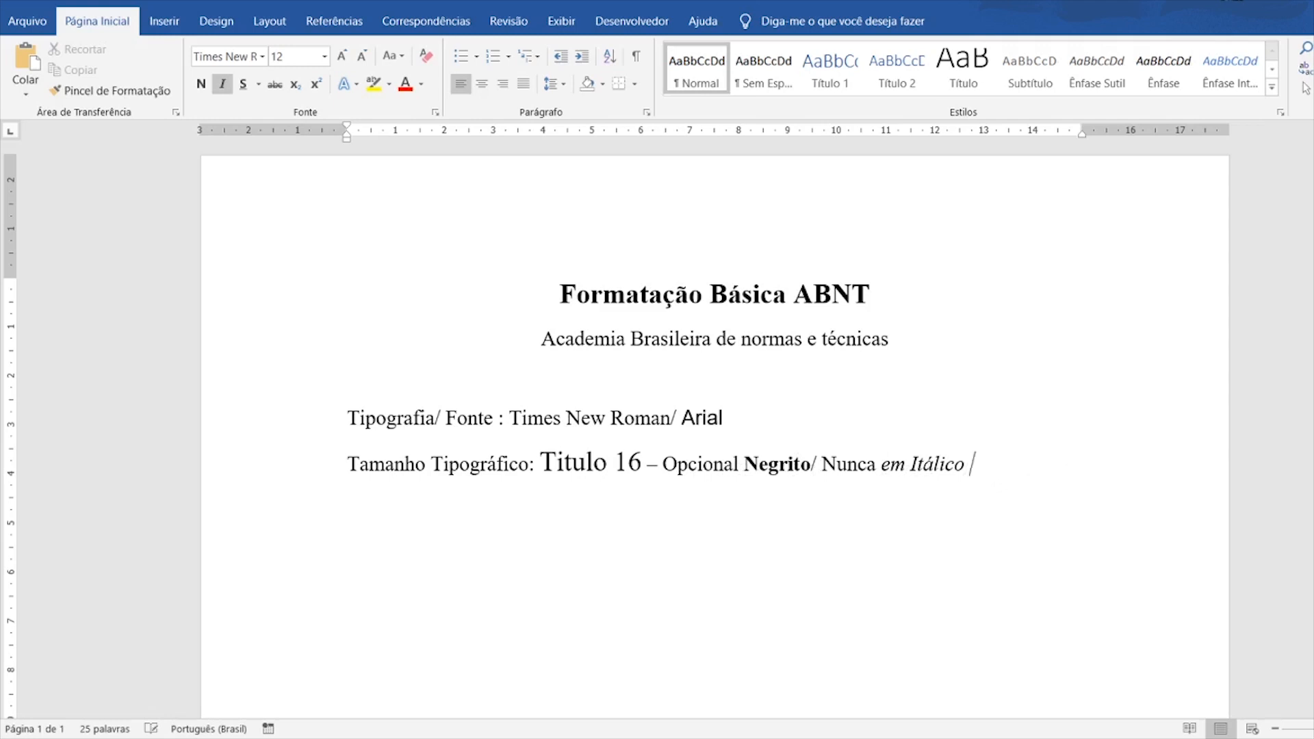
# - Add 'Subtítulo' at the end of the line, fixing its accent
pyautogui.write('Subtitulo')
pyautogui.click(1009, 459)
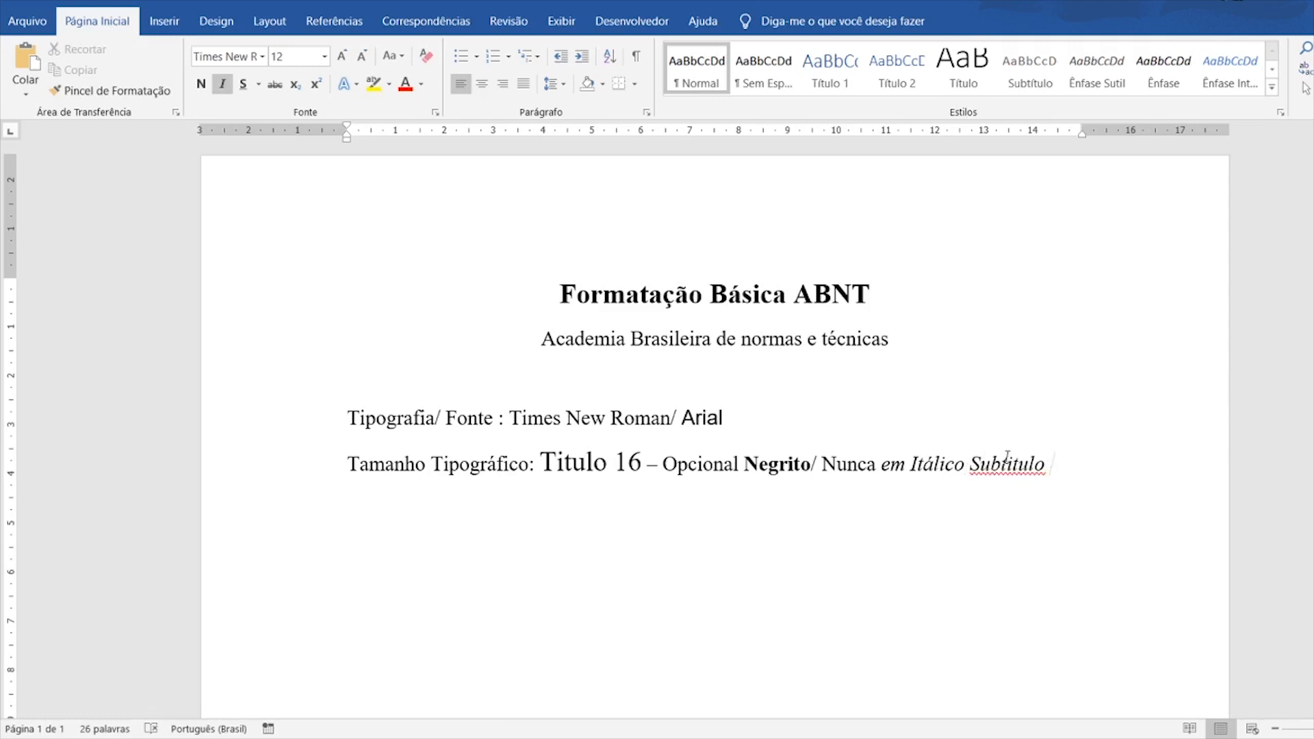
pyautogui.press('Delete')
pyautogui.write('í')
pyautogui.click(1125, 458)
# - Make Subtítulo upright and enlarge it from 12 to 14 pt
pyautogui.moveTo(540, 464); pyautogui.dragTo(595, 466)
pyautogui.moveTo(971, 468); pyautogui.dragTo(1049, 468)
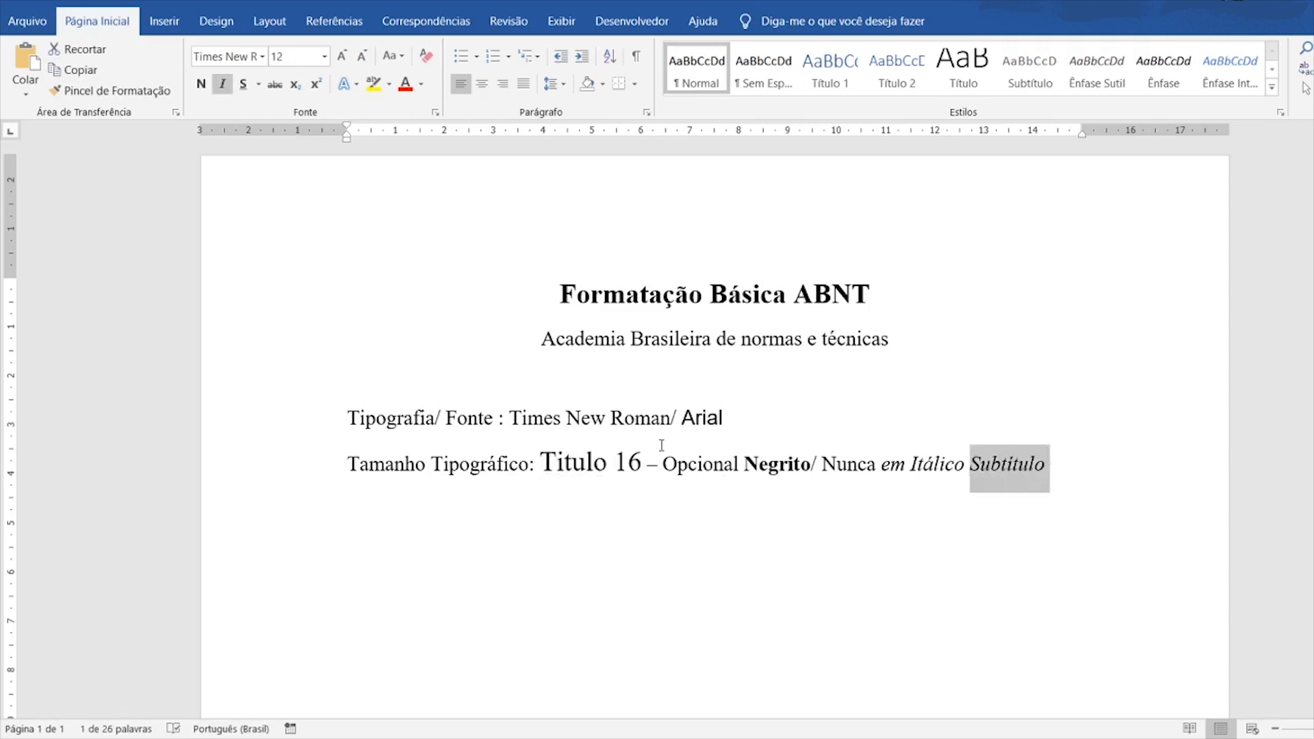
pyautogui.click(1046, 467)
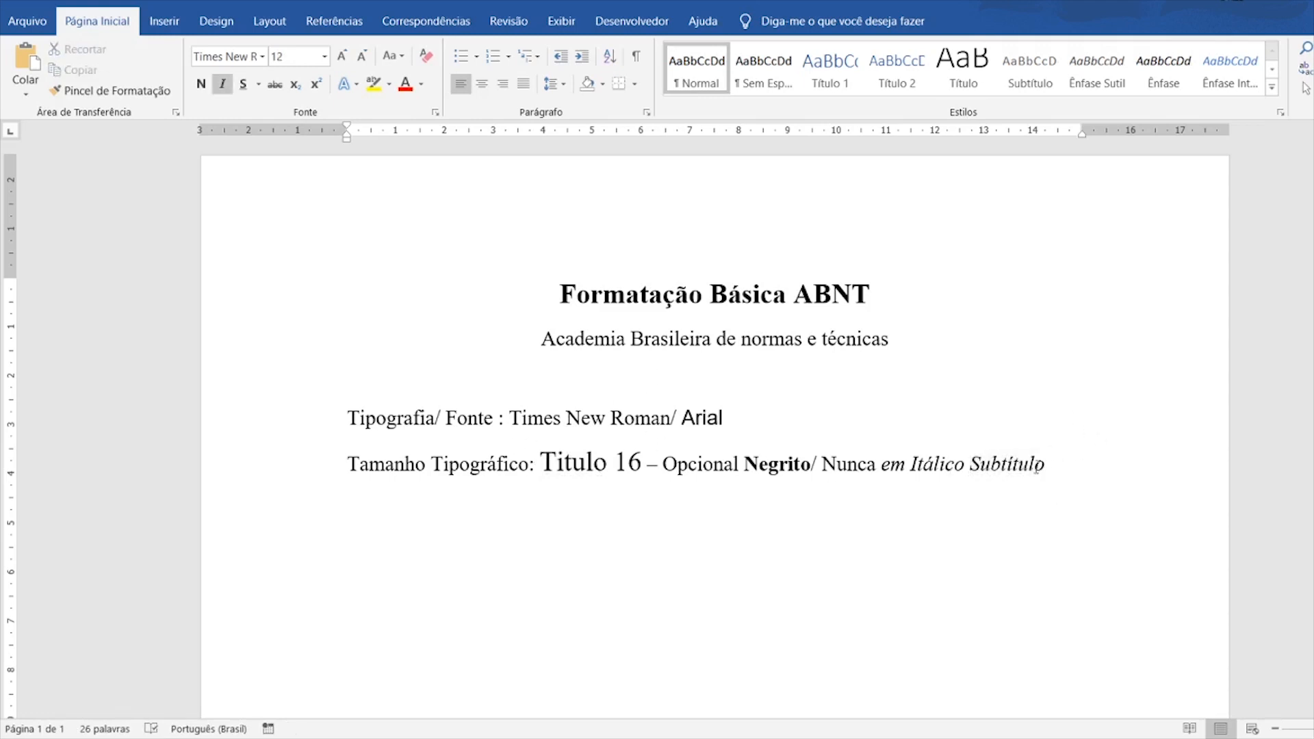
pyautogui.moveTo(911, 467); pyautogui.dragTo(1049, 469)
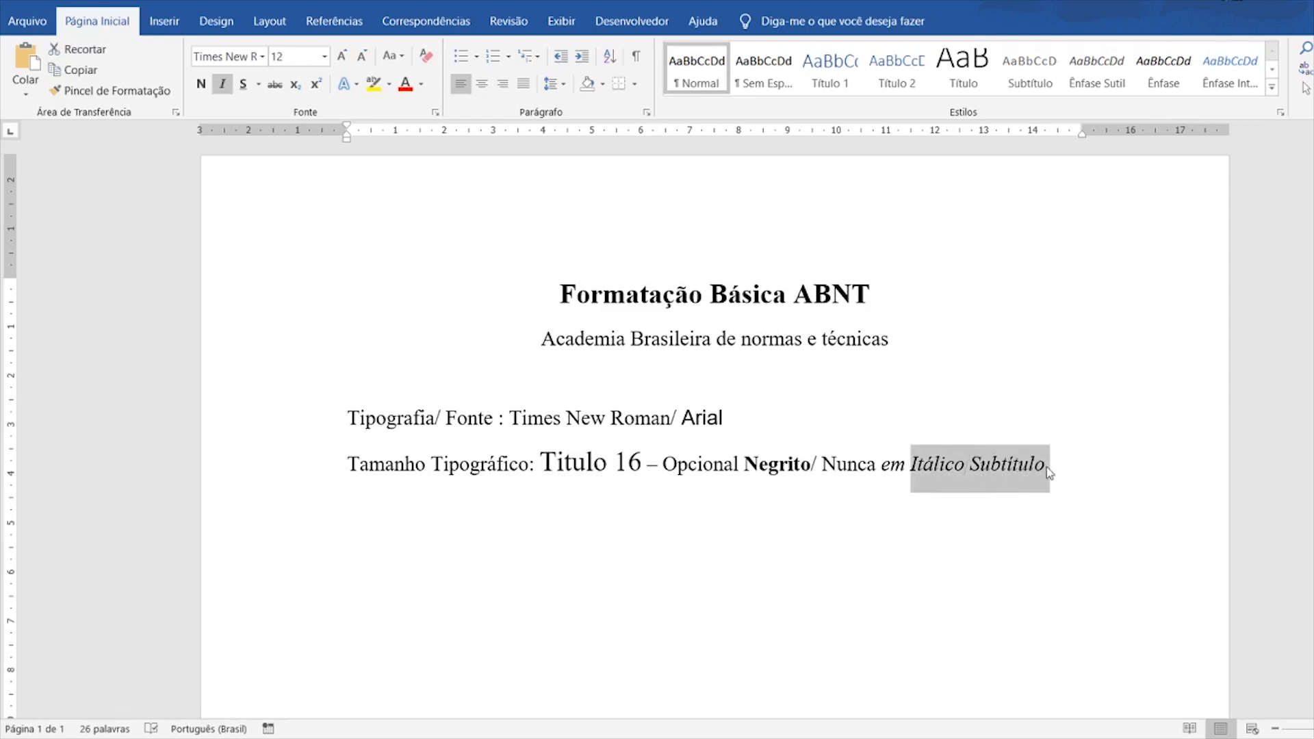
pyautogui.click(1048, 472)
pyautogui.moveTo(910, 467); pyautogui.dragTo(969, 469)
pyautogui.click(1048, 472)
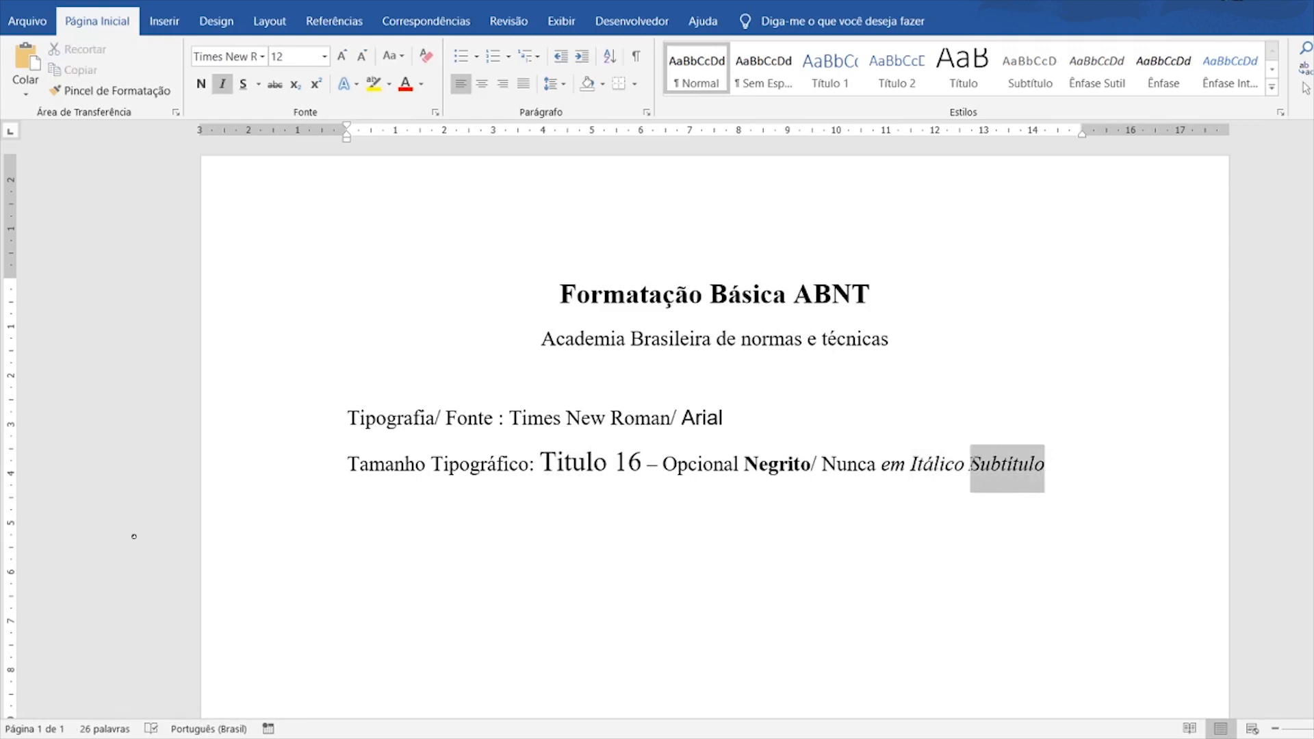
pyautogui.click(223, 83)
pyautogui.click(341, 56)
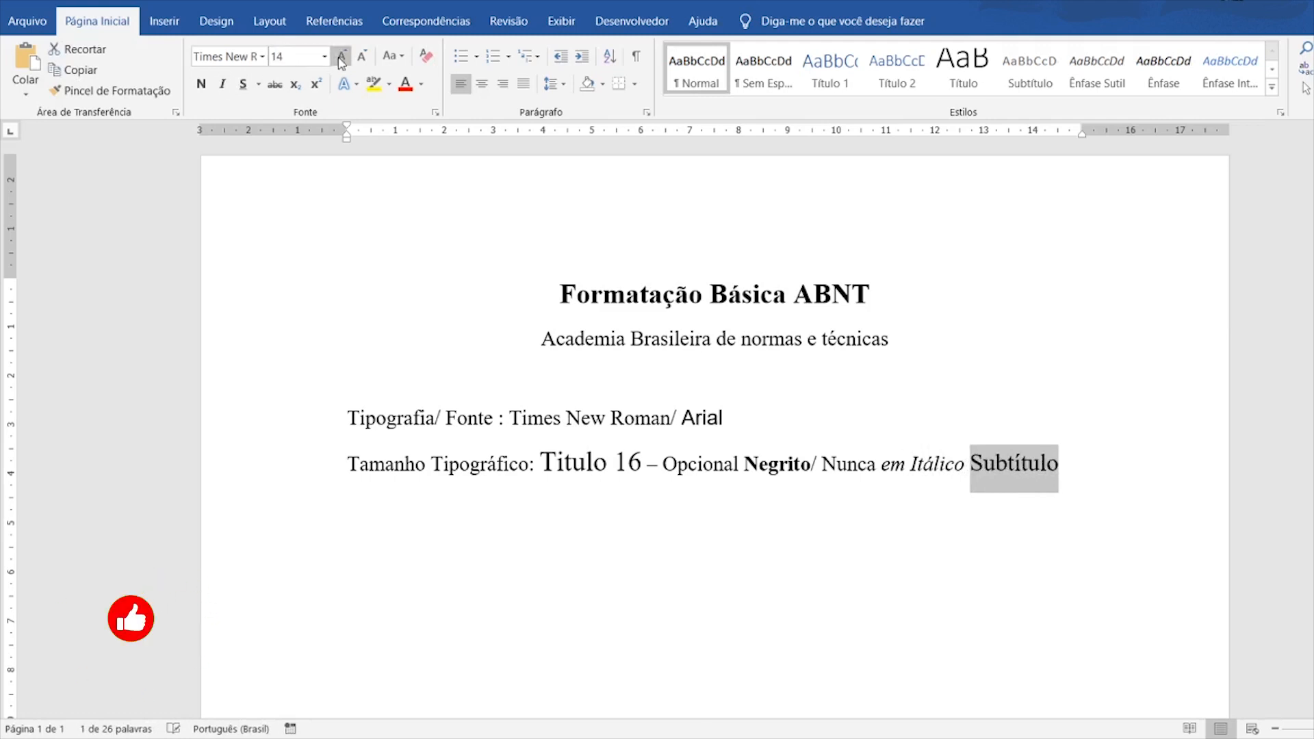
# - Type an upright '14' after Subtítulo, followed by '/- Opcinal Italico'
pyautogui.click(1063, 464)
pyautogui.write('1')
pyautogui.write('4')
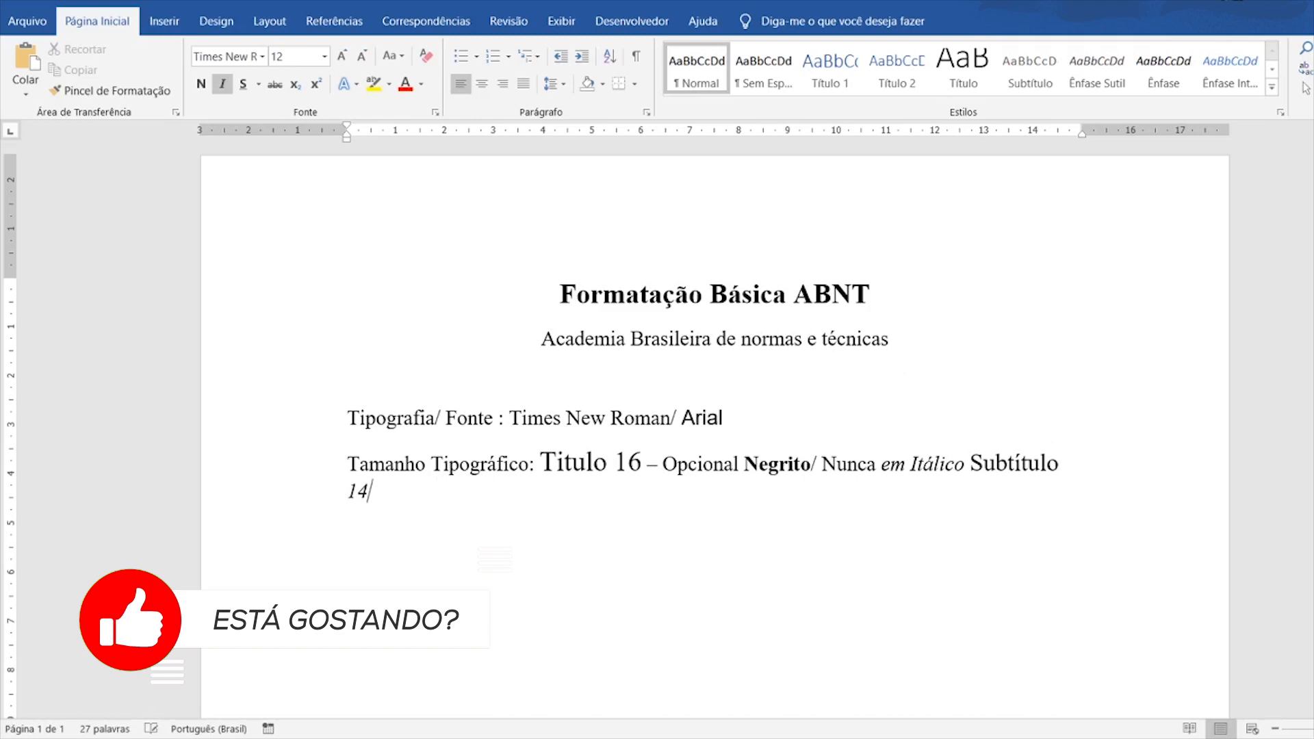
pyautogui.hotkey('shift', 'Home')
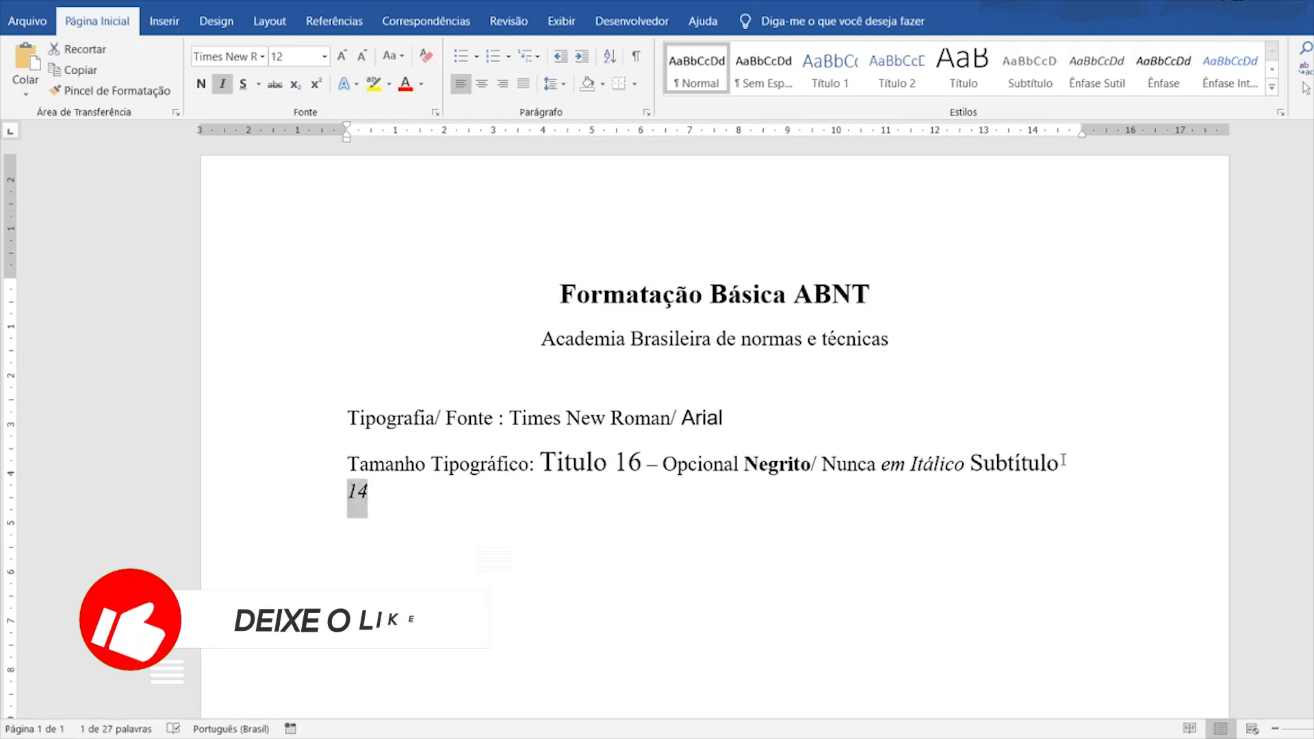
pyautogui.hotkey('ctrl', 'i')
pyautogui.press('End')
pyautogui.write('/')
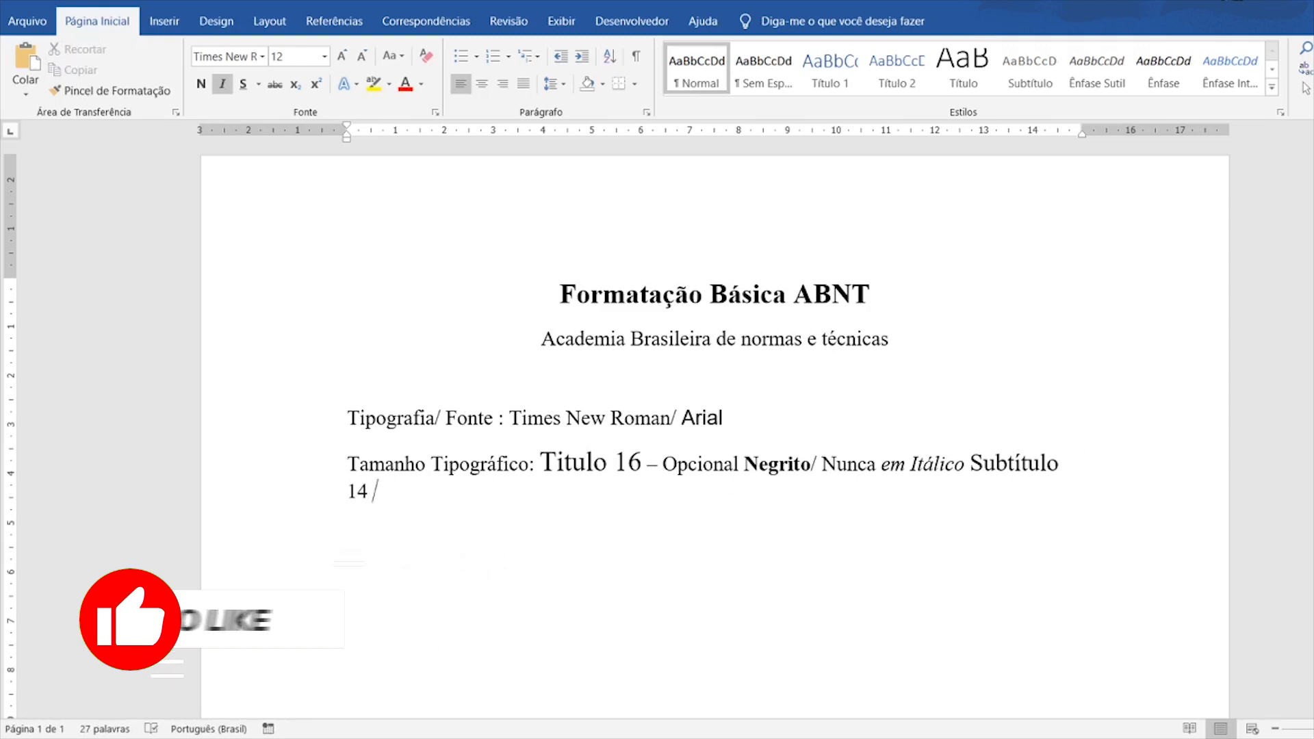
pyautogui.write('- O')
pyautogui.write('pcinal ')
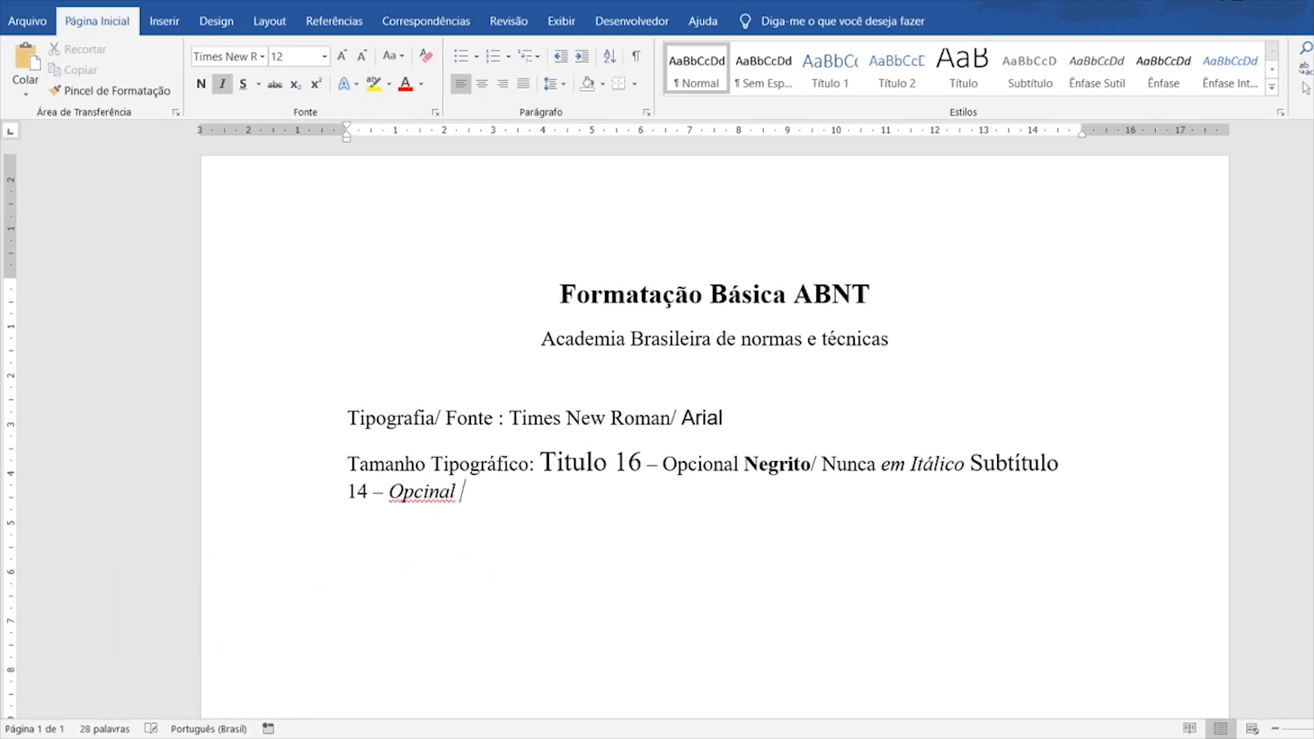
pyautogui.write('Italico')
pyautogui.click(417, 494)
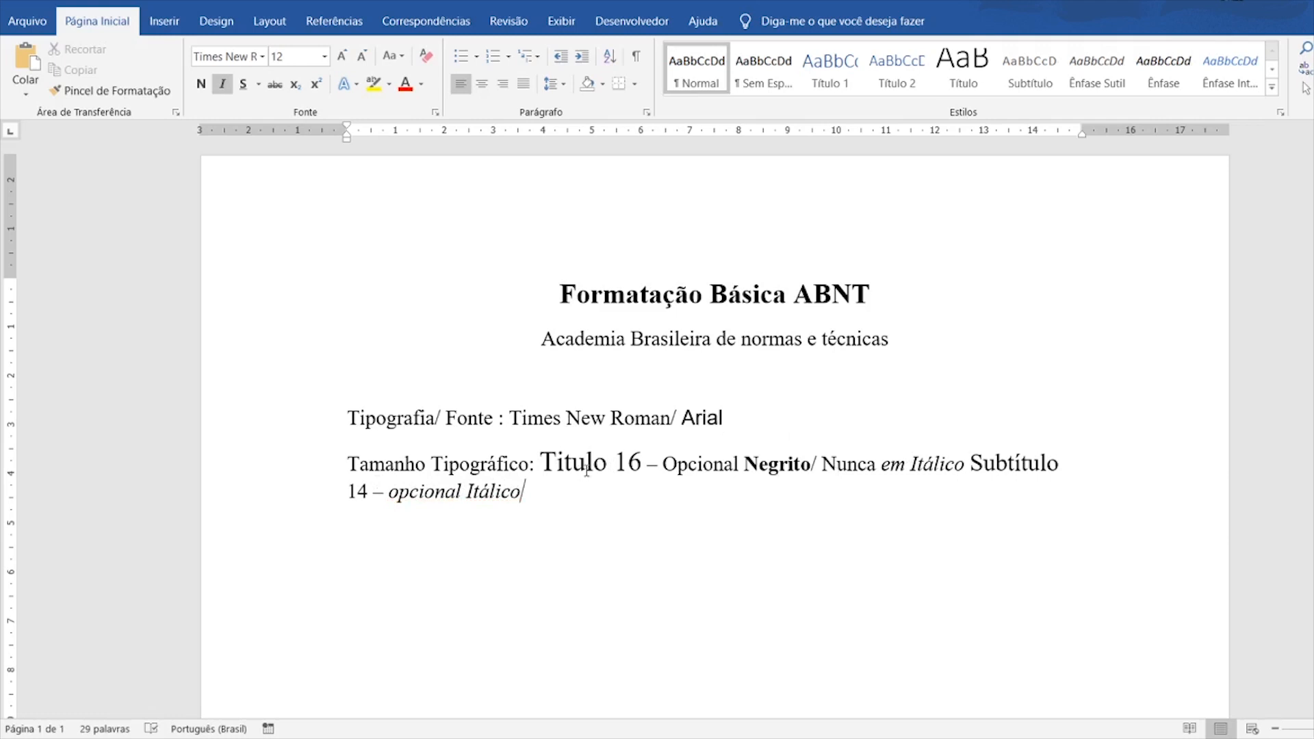
# - Move the Subtítulo rule onto its own line
pyautogui.moveTo(540, 462); pyautogui.dragTo(744, 465)
pyautogui.click(811, 465)
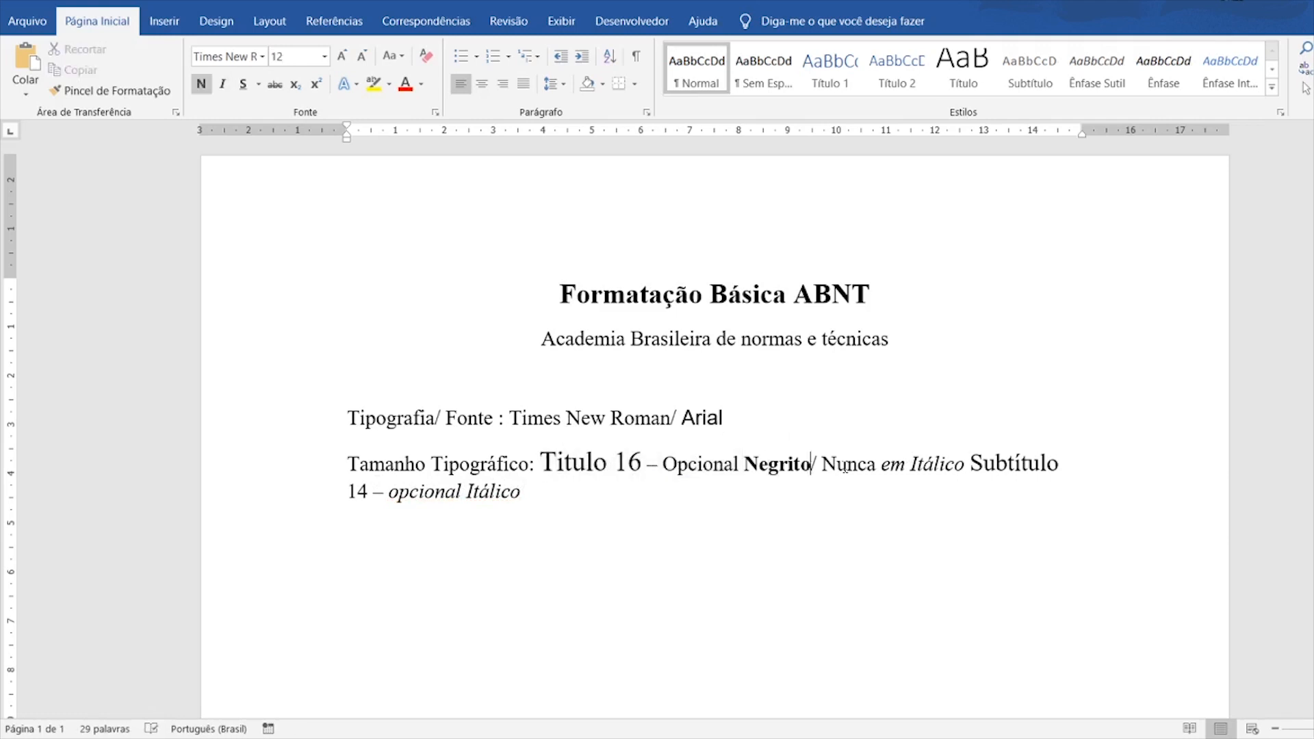
pyautogui.hotkey('ctrl', 'Left')
pyautogui.click(969, 463)
pyautogui.press('Return')
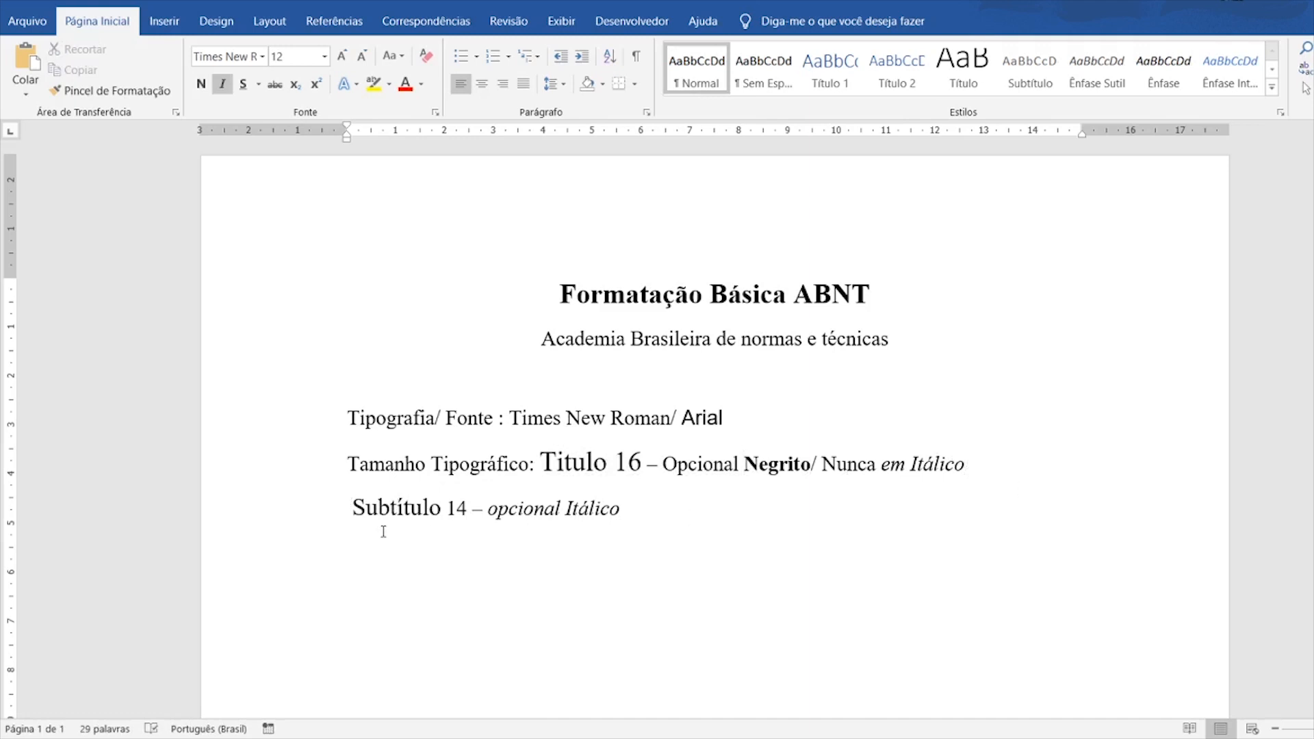
# - Add an upright '/ Nunca em negrito' to the Subtítulo line, with negrito bold
pyautogui.click(624, 508)
pyautogui.write('/ Nunca em negritop')
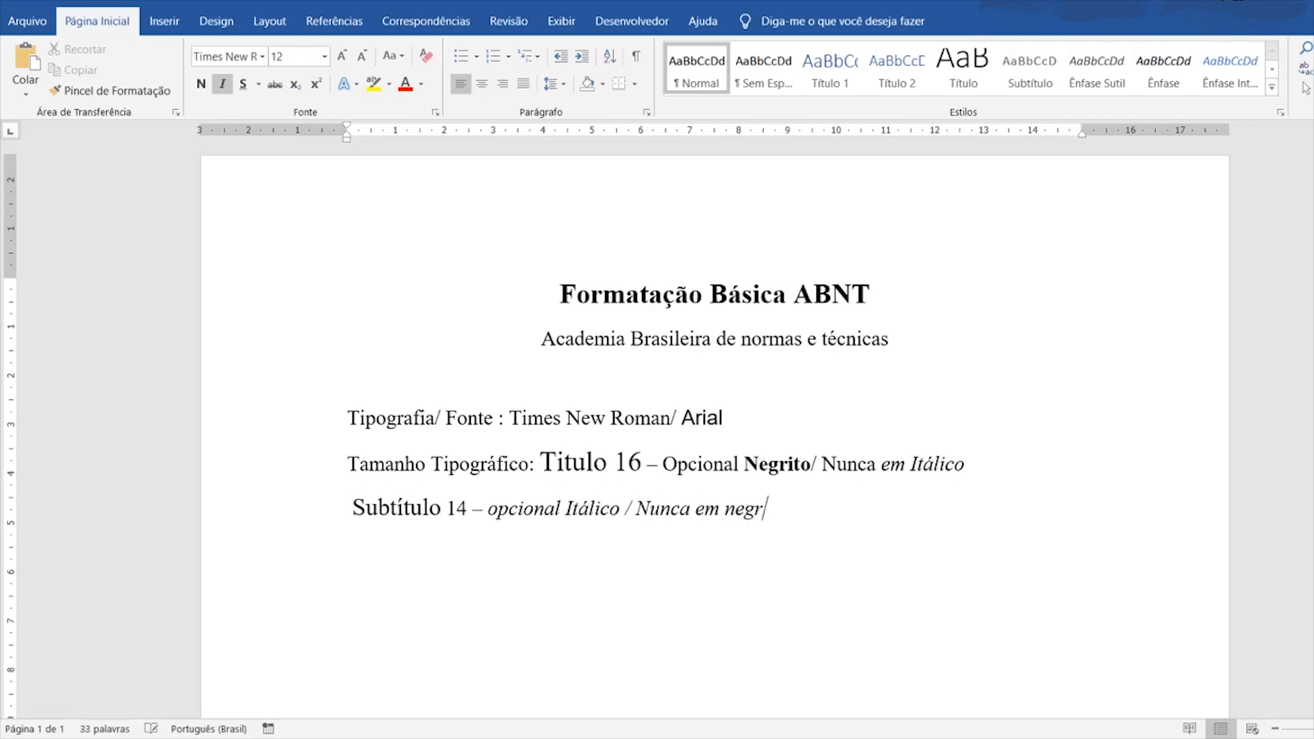
pyautogui.press('BackSpace')
pyautogui.moveTo(636, 512); pyautogui.dragTo(780, 520)
pyautogui.hotkey('ctrl', 'i')
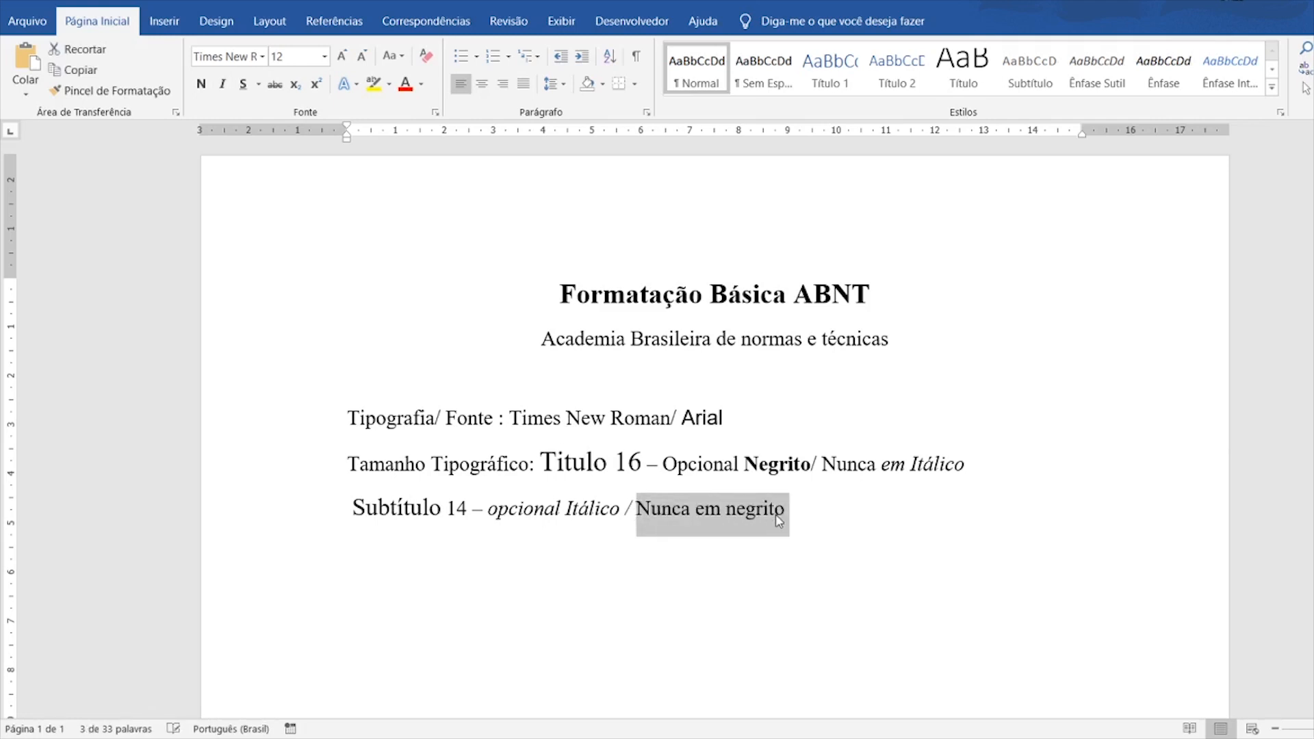
pyautogui.moveTo(779, 522); pyautogui.dragTo(723, 521)
pyautogui.hotkey('ctrl', 'n')
pyautogui.click(787, 522)
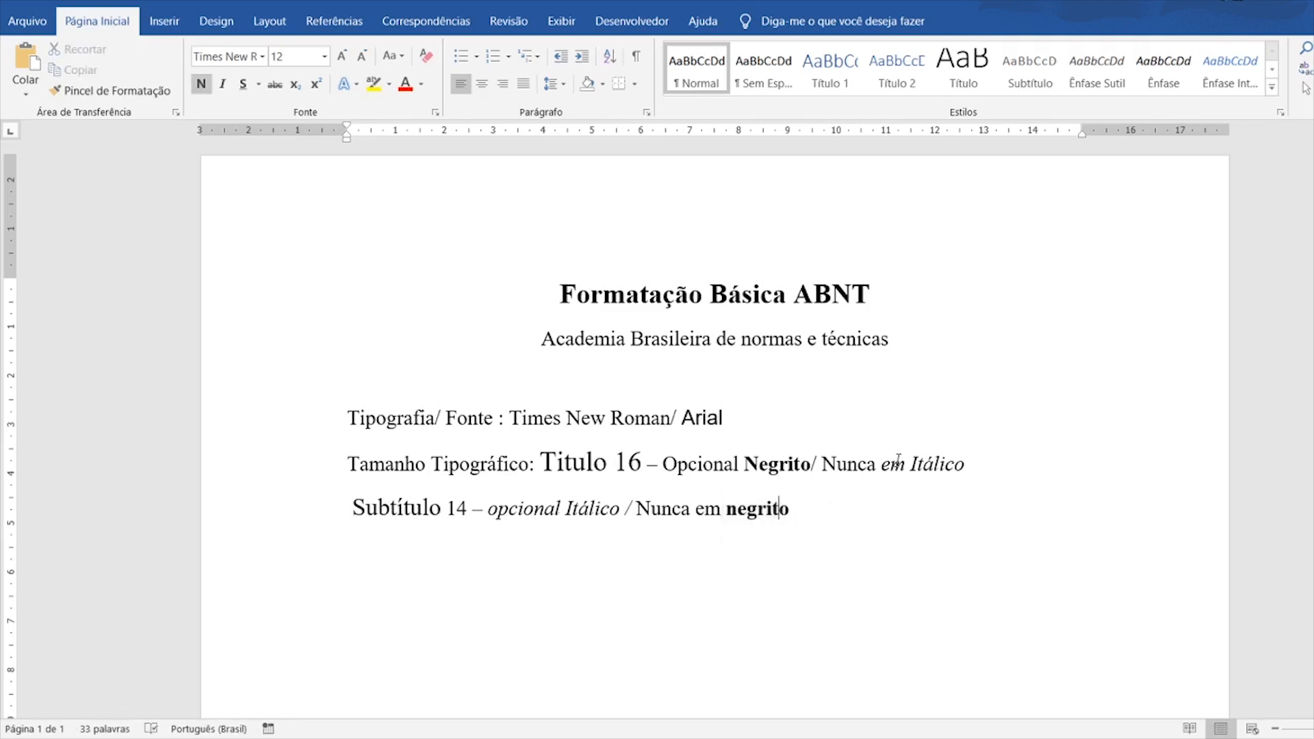
pyautogui.moveTo(964, 465); pyautogui.dragTo(882, 466)
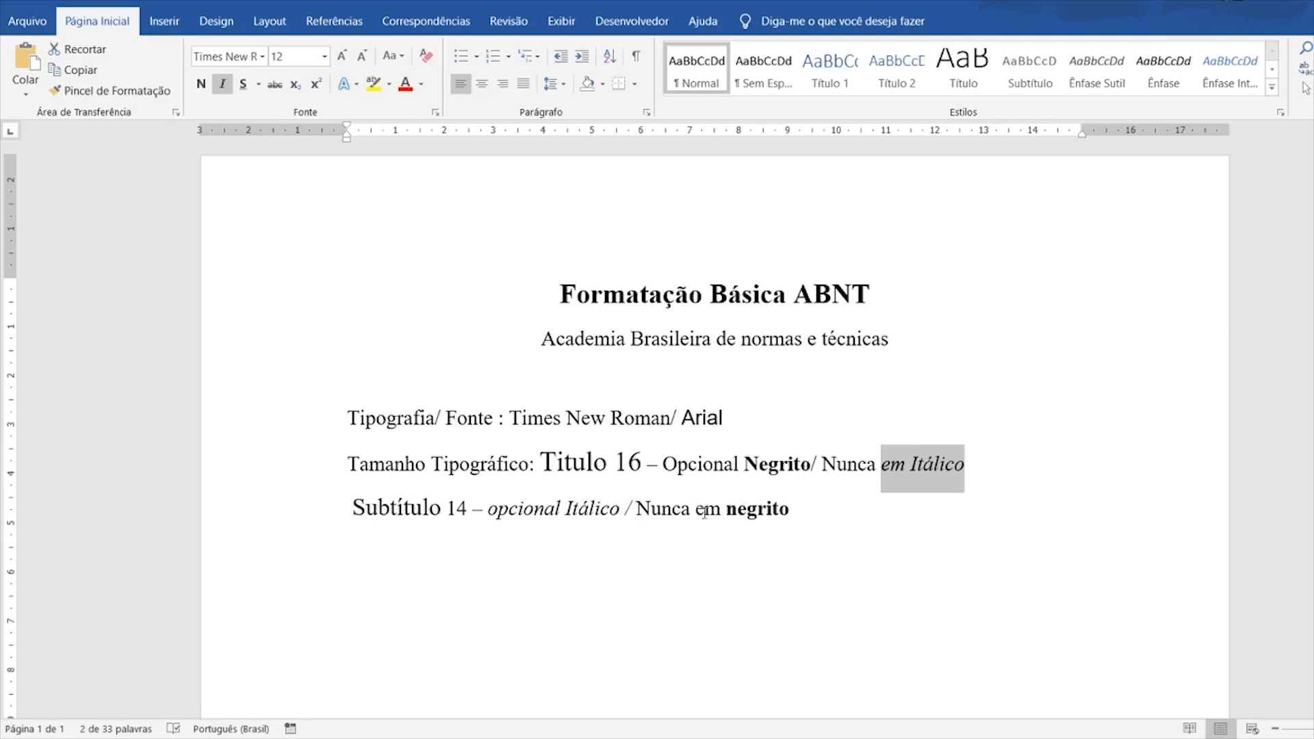
# - Start a new upright line reading 'Corpo do texto Texto 12'
pyautogui.click(201, 83)
pyautogui.click(804, 493)
pyautogui.press('Return')
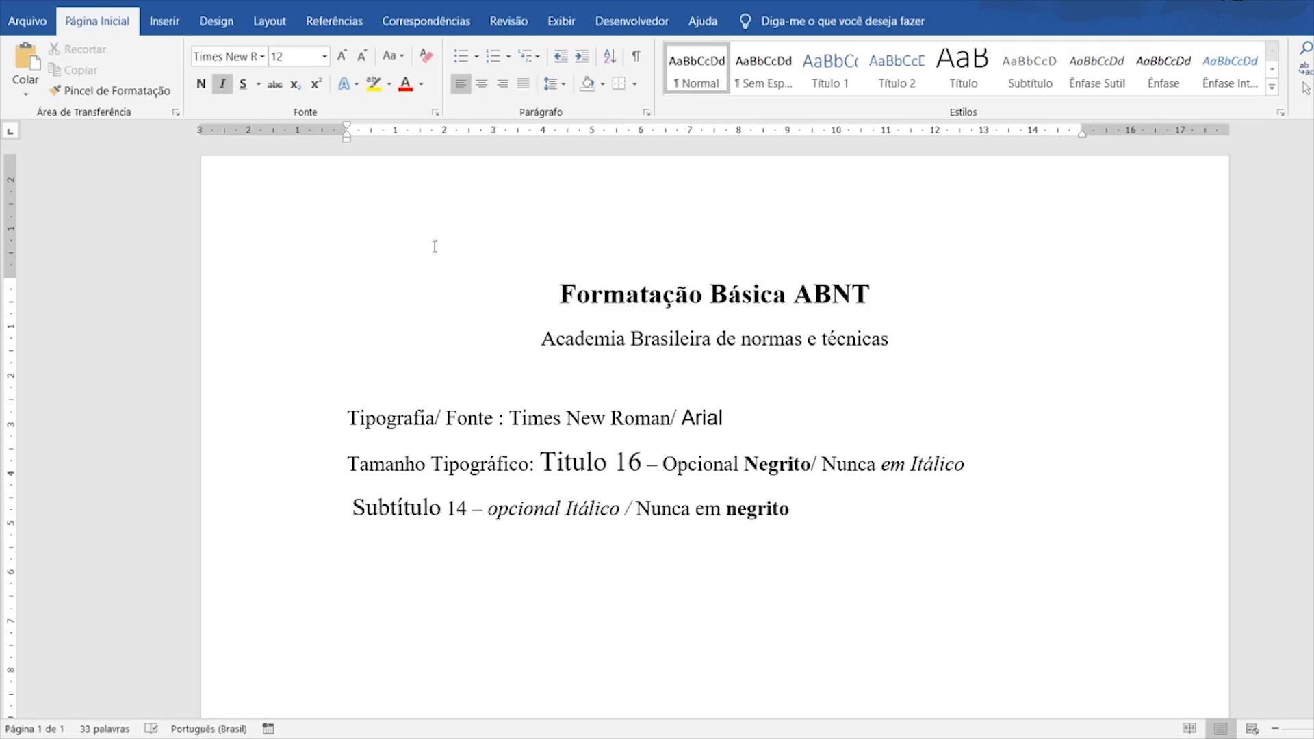
pyautogui.click(222, 83)
pyautogui.write('tE')
pyautogui.press('BackSpace')
pyautogui.press('BackSpace')
pyautogui.write('Cop')
pyautogui.write('rpo do')
pyautogui.write(' texto')
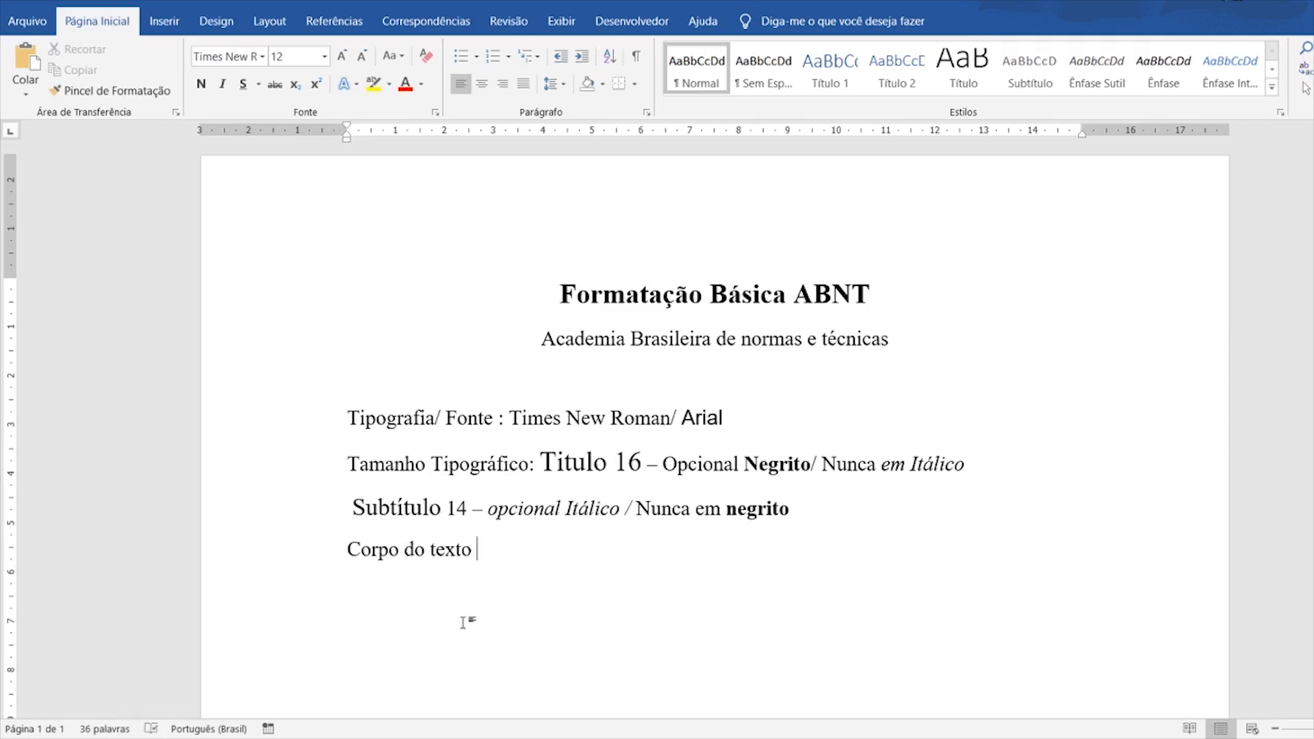
pyautogui.write('1')
pyautogui.write('Text')
pyautogui.write('o 123')
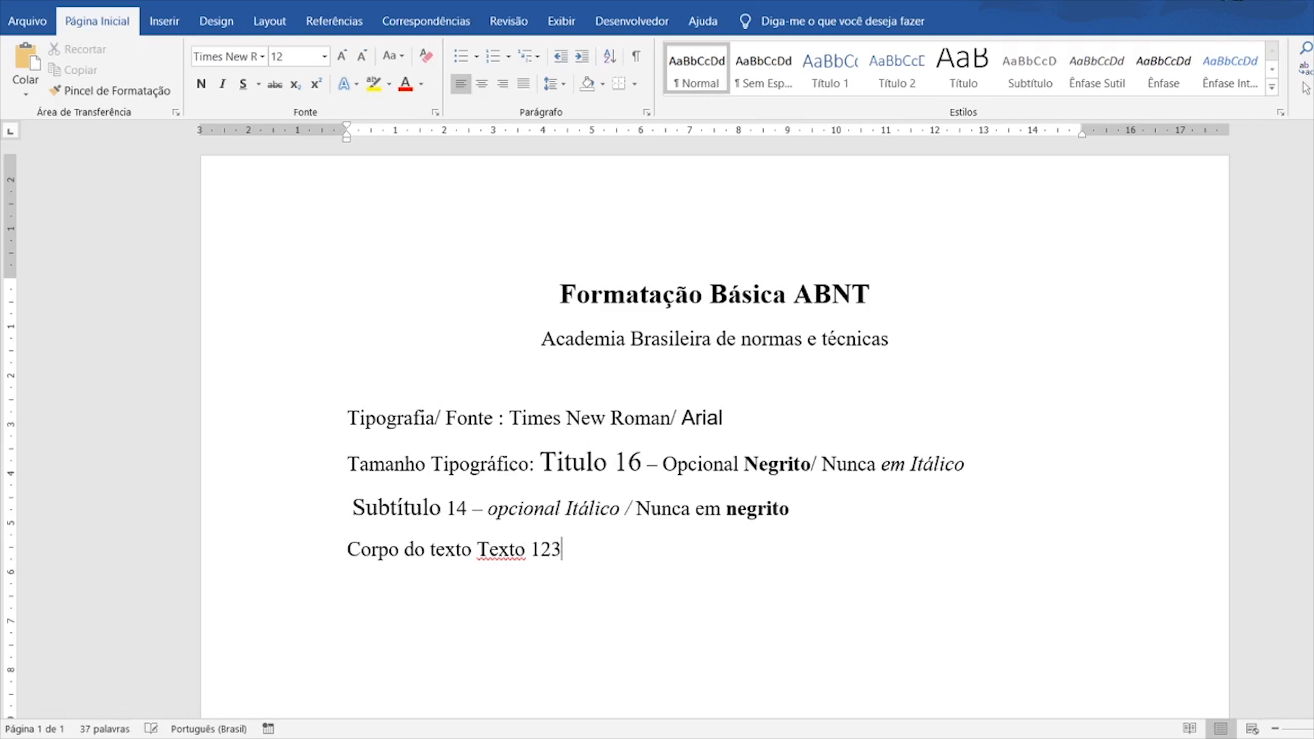
# - Append '- Regras especiais' to the body-text line, fixing the typo
pyautogui.click(515, 550)
pyautogui.click(683, 552)
pyautogui.write('-')
pyautogui.write(' Regras ')
pyautogui.write('especias')
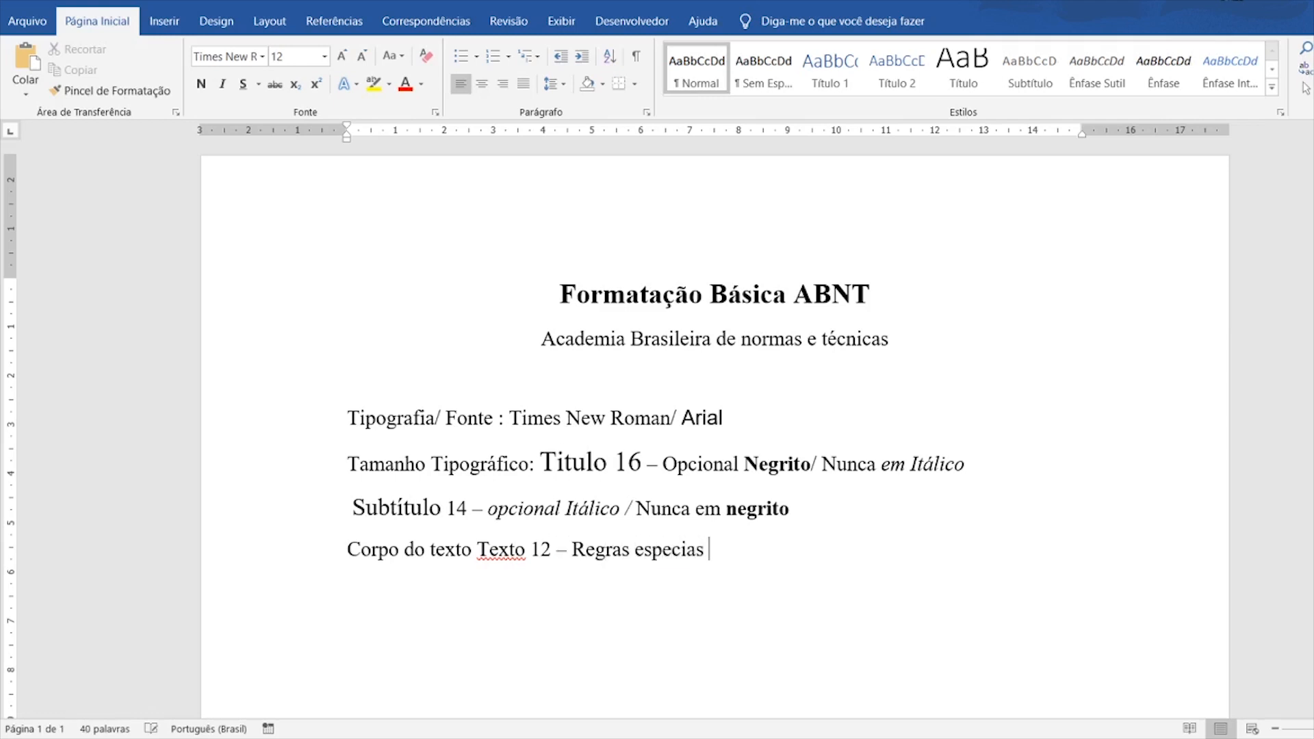
pyautogui.press('BackSpace')
pyautogui.press('BackSpace')
pyautogui.write('is')
# - Add a new line 'Termos estrangeiros :' with “Selfie” needing italics or double quotes
pyautogui.press('Return')
pyautogui.write('Termos estr')
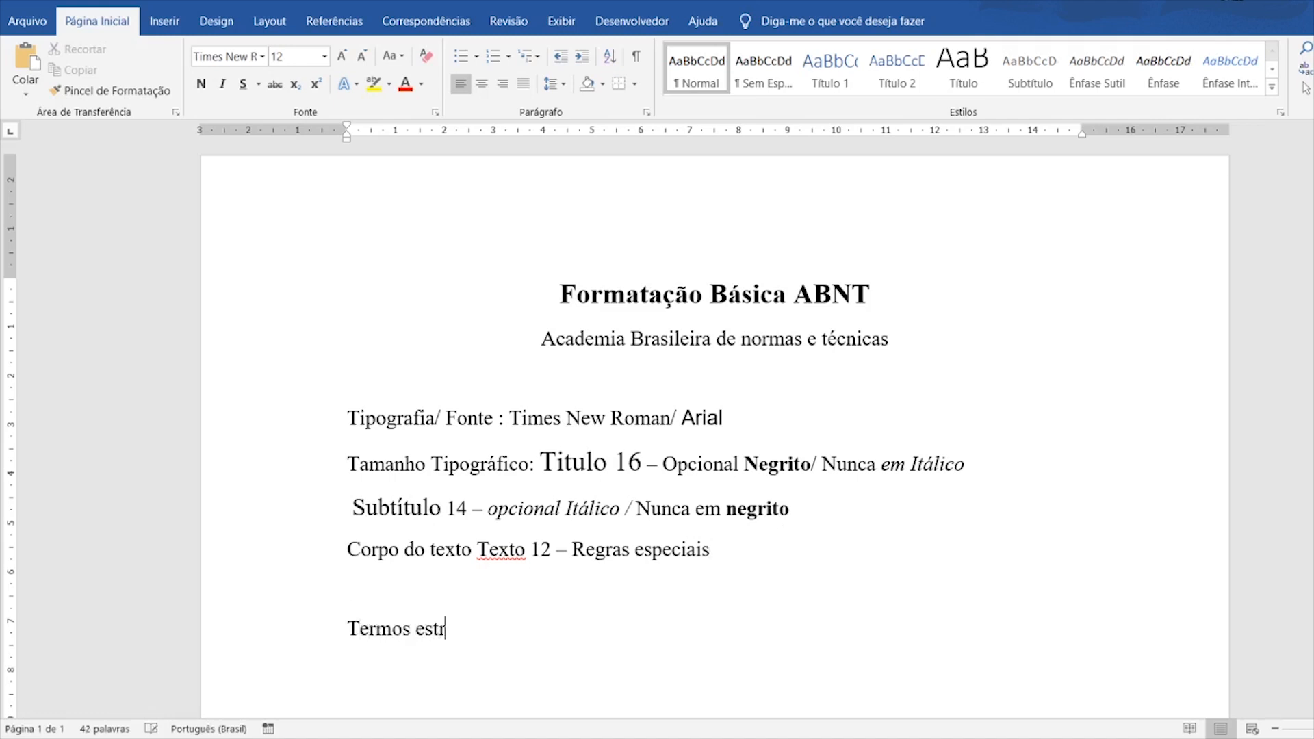
pyautogui.write('angeiros :')
pyautogui.write('“Selfie')
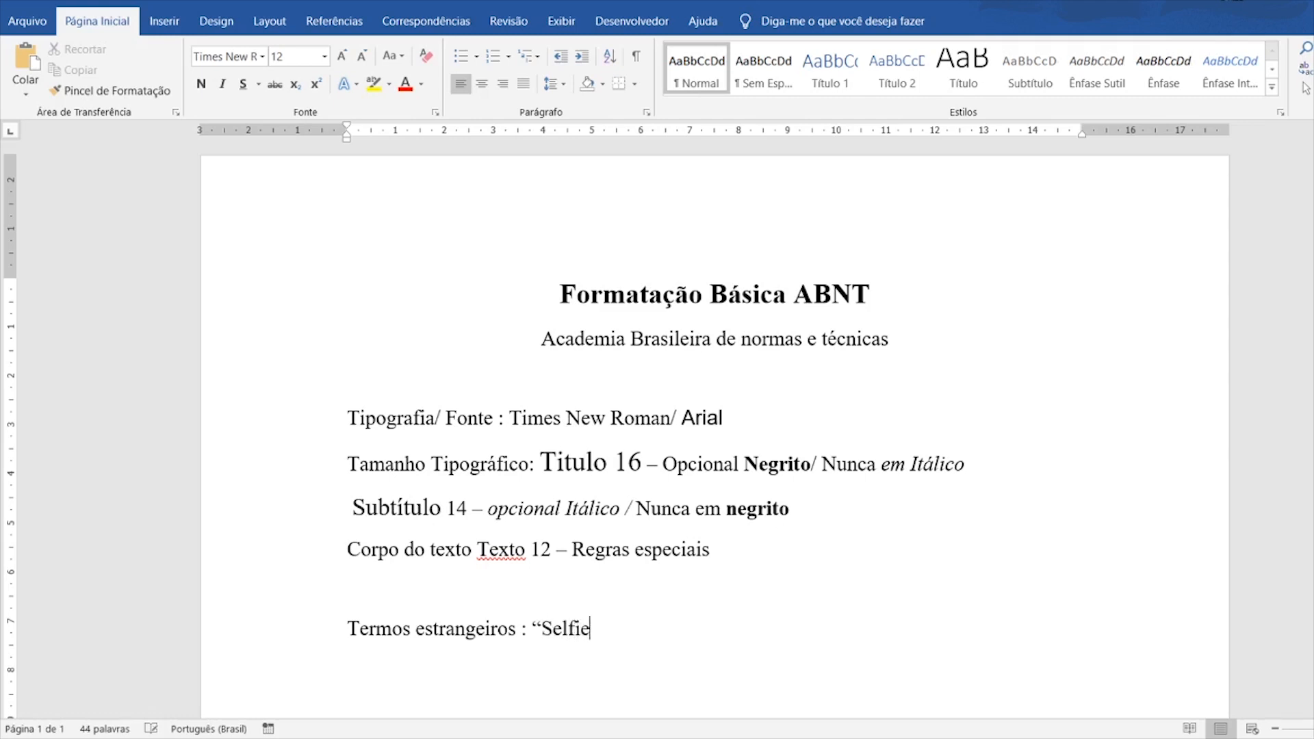
pyautogui.write('” - Deve estar em ita')
pyautogui.write('lico ')
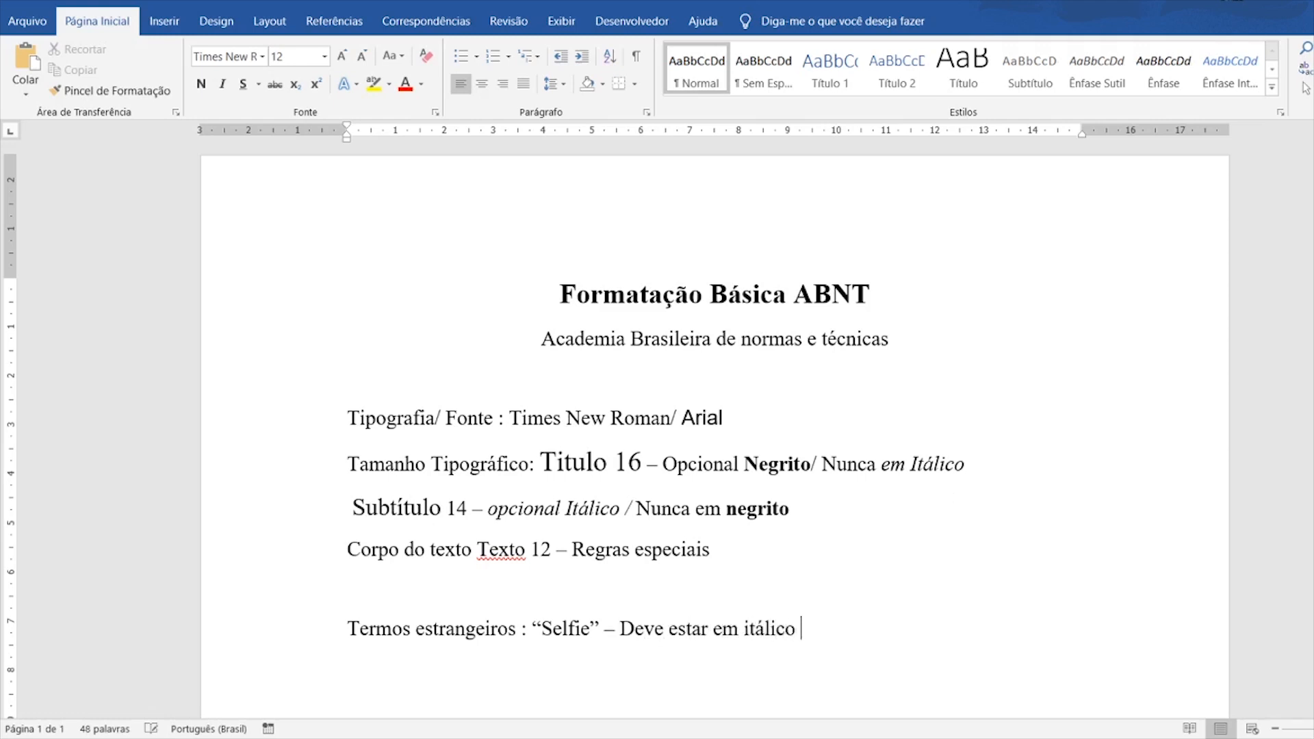
pyautogui.write('ou Entre aspas duplas')
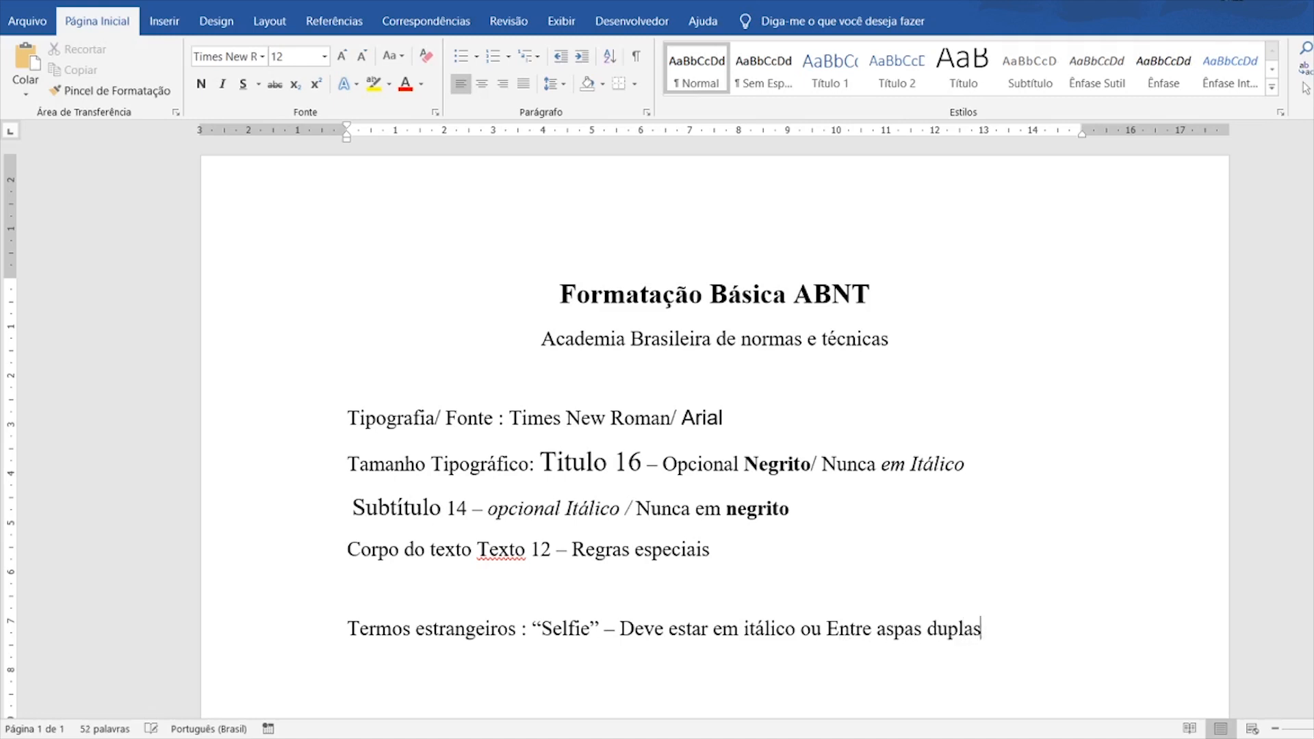
# - Make the word Selfie italic
pyautogui.click(536, 623)
pyautogui.click(593, 625)
pyautogui.moveTo(542, 631); pyautogui.dragTo(590, 631)
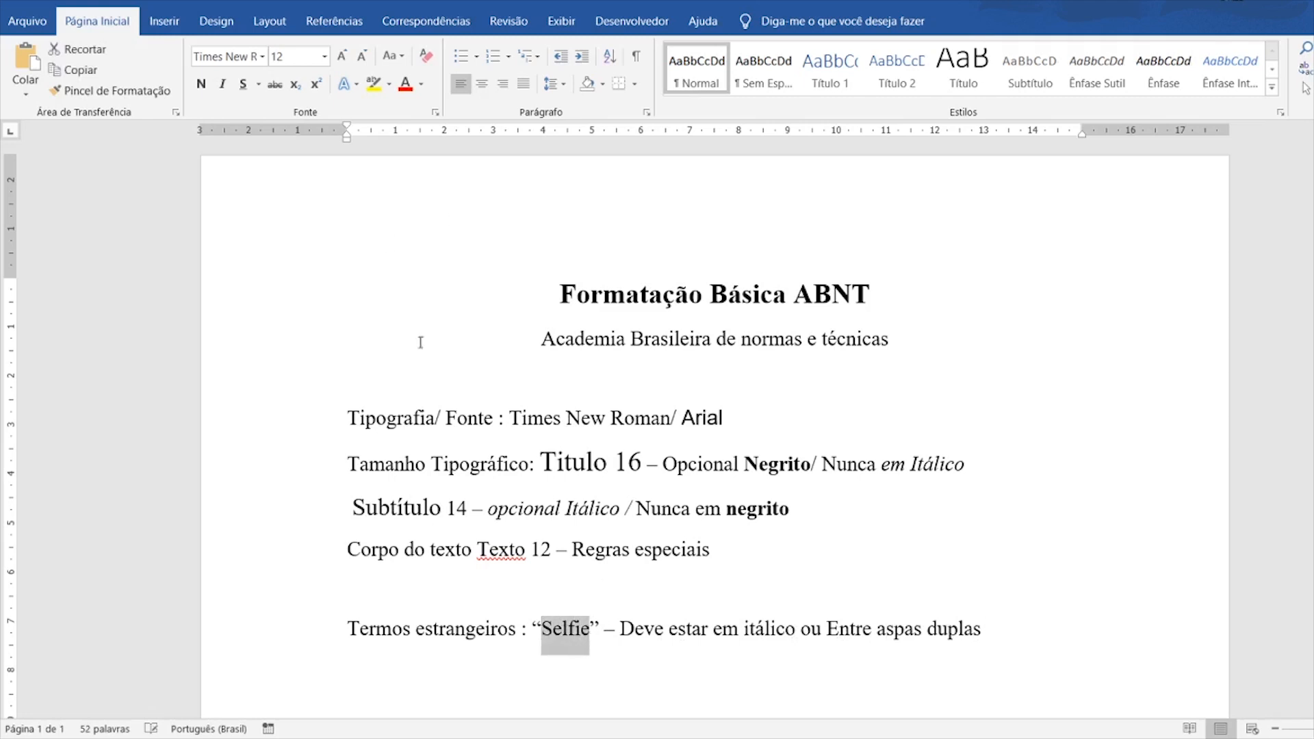
pyautogui.click(222, 83)
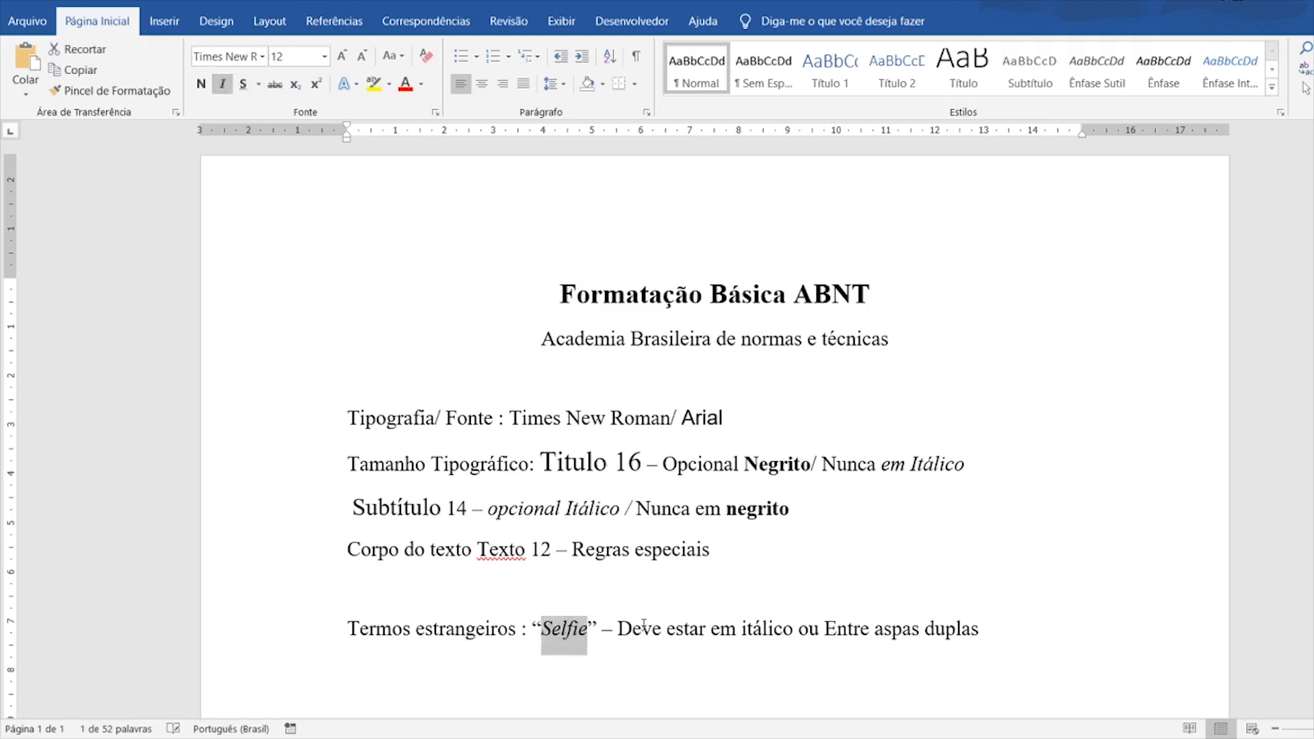
# - End the foreign-terms line with 'ou ambos os casos.' and recheck Selfie's italics
pyautogui.click(1028, 626)
pyautogui.write('ou ')
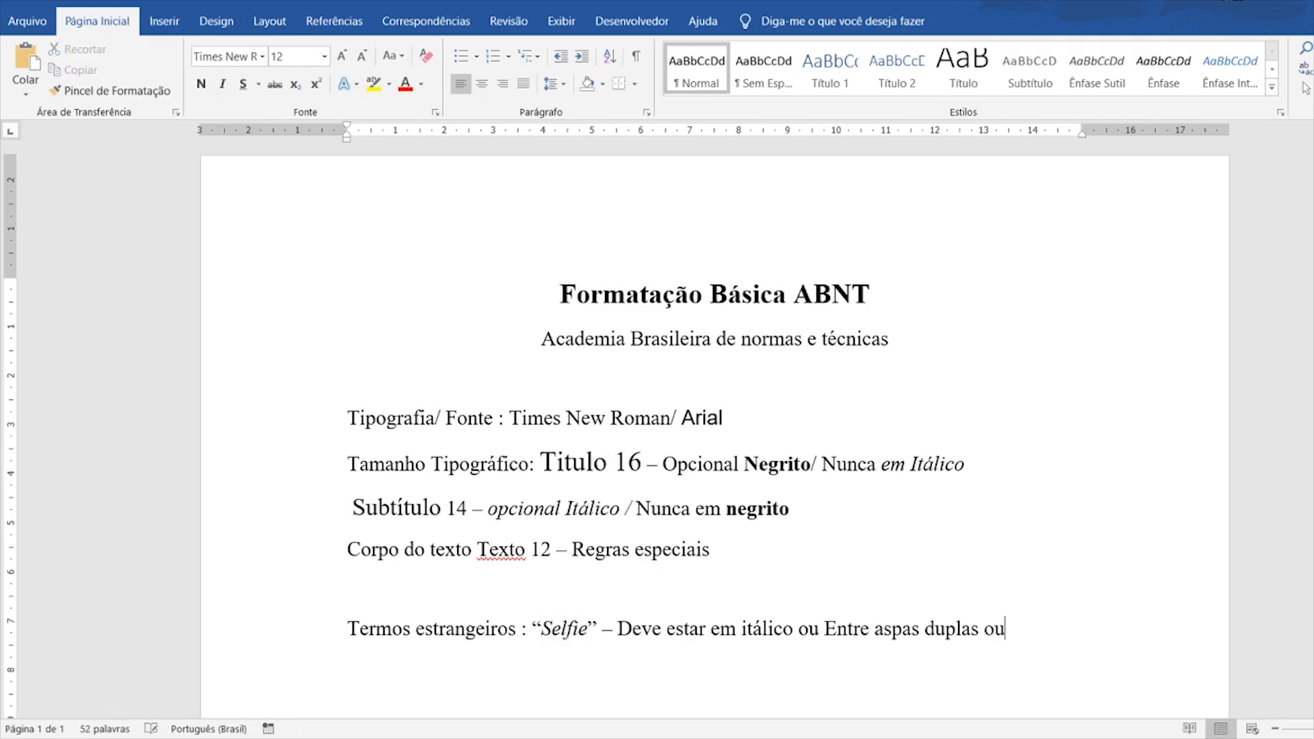
pyautogui.write('ambos os casos')
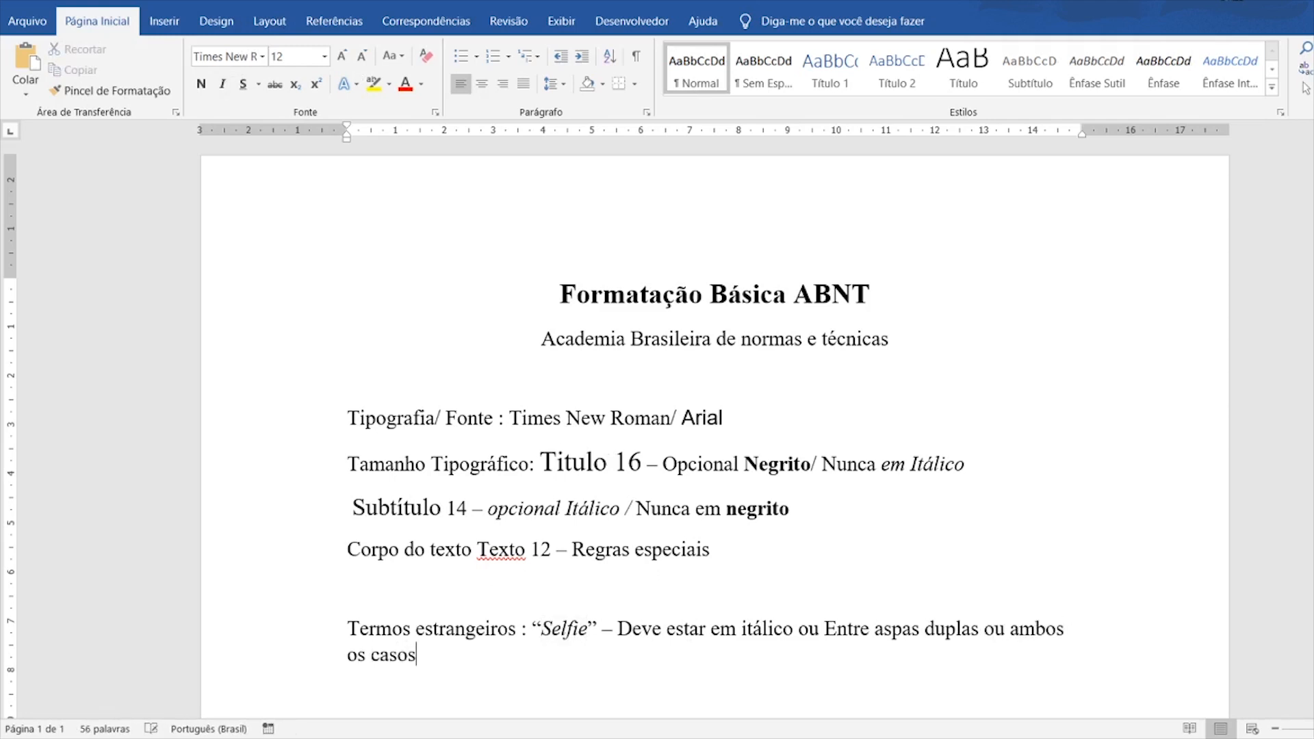
pyautogui.write('.')
pyautogui.scroll(-1, 553, 593)
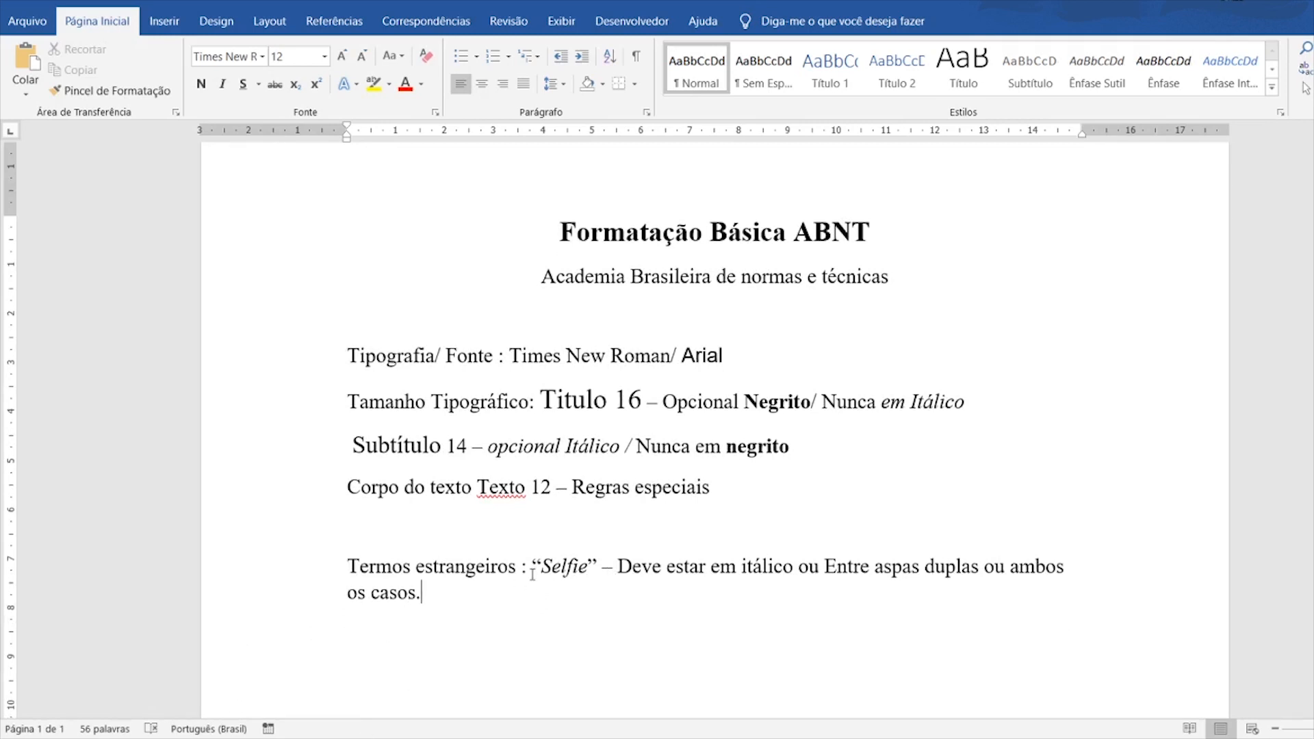
pyautogui.moveTo(542, 568); pyautogui.dragTo(589, 567)
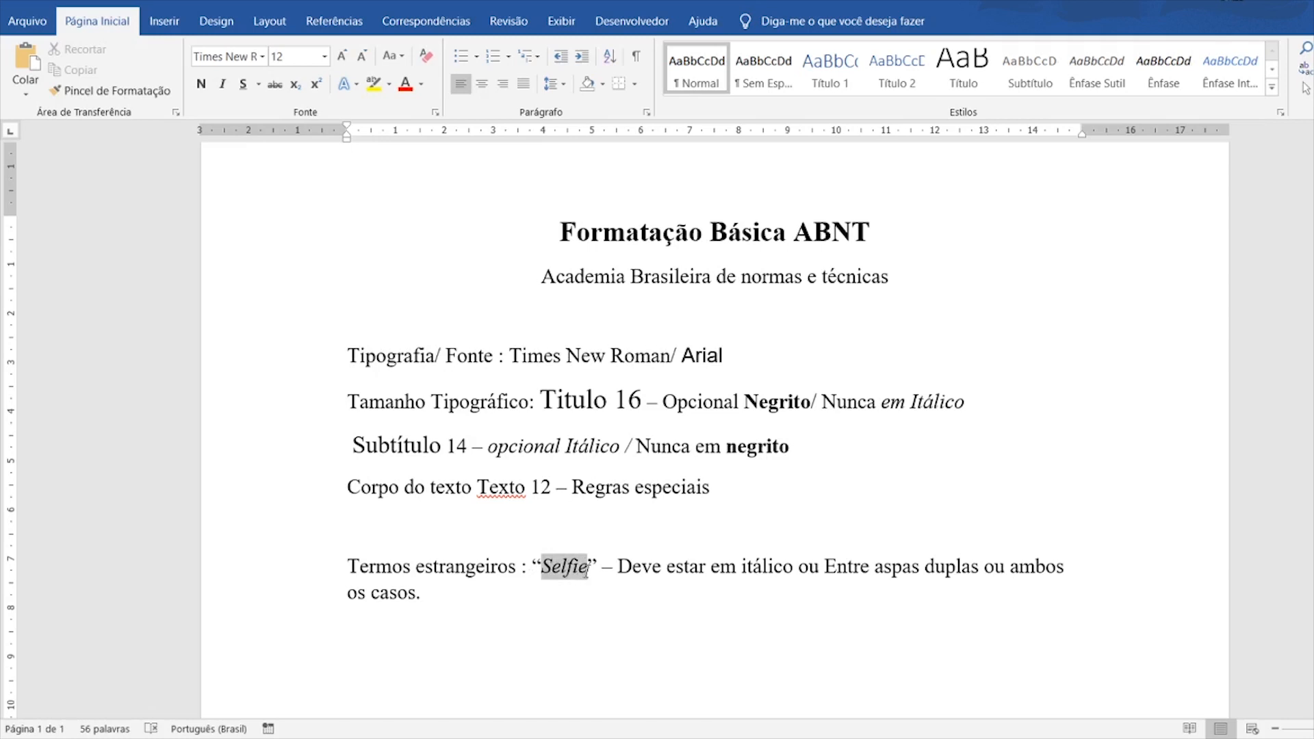
pyautogui.click(494, 608)
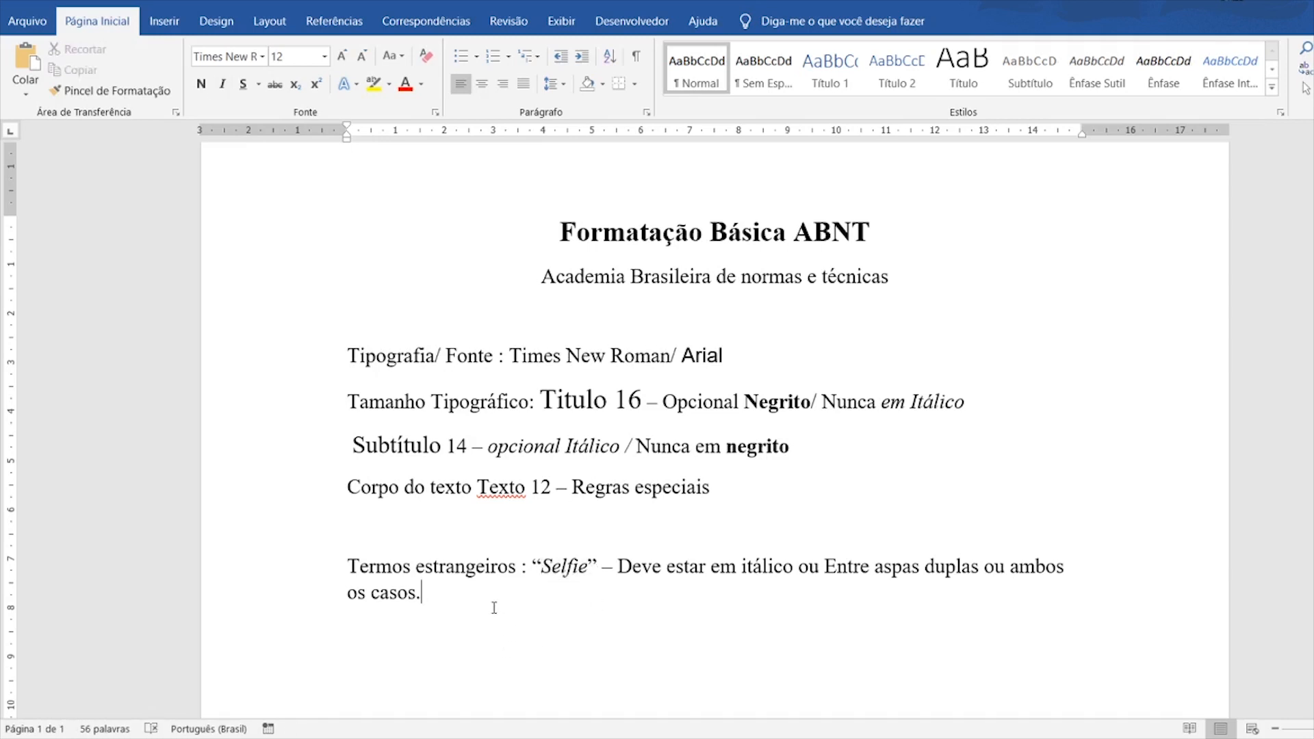
# - Add the line 'Frases de citações : Deve estar entre aspas duplas', correcting 'e' to 'de'
pyautogui.press('Return')
pyautogui.write('Frases e cita')
pyautogui.write('ç')
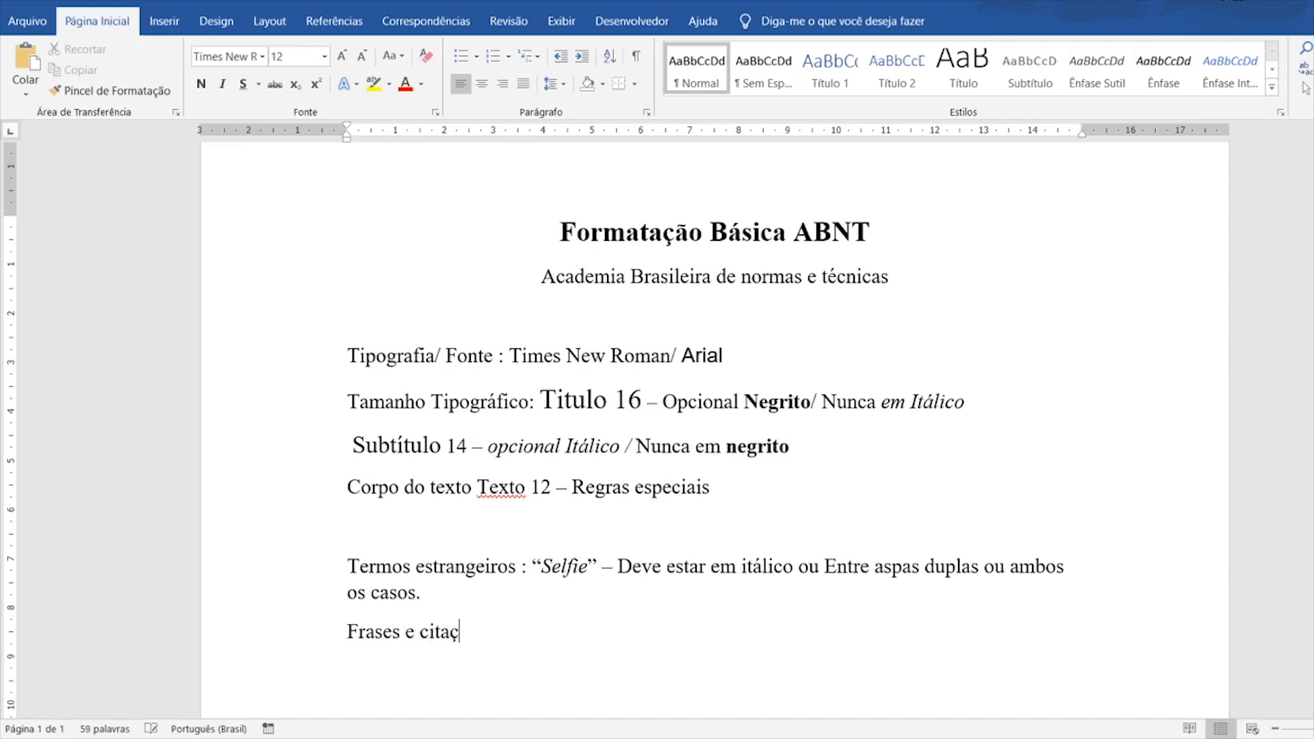
pyautogui.write('ões : Deve estar')
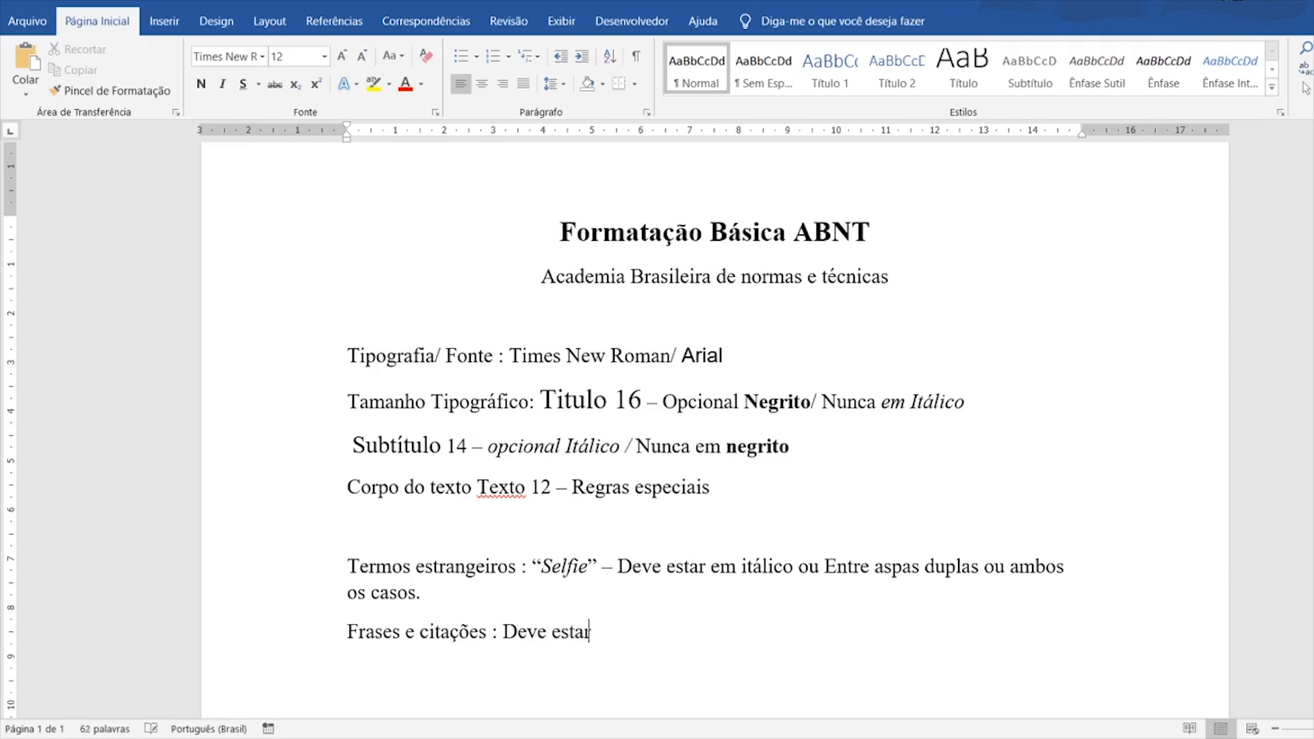
pyautogui.write(' entre aspas duplas')
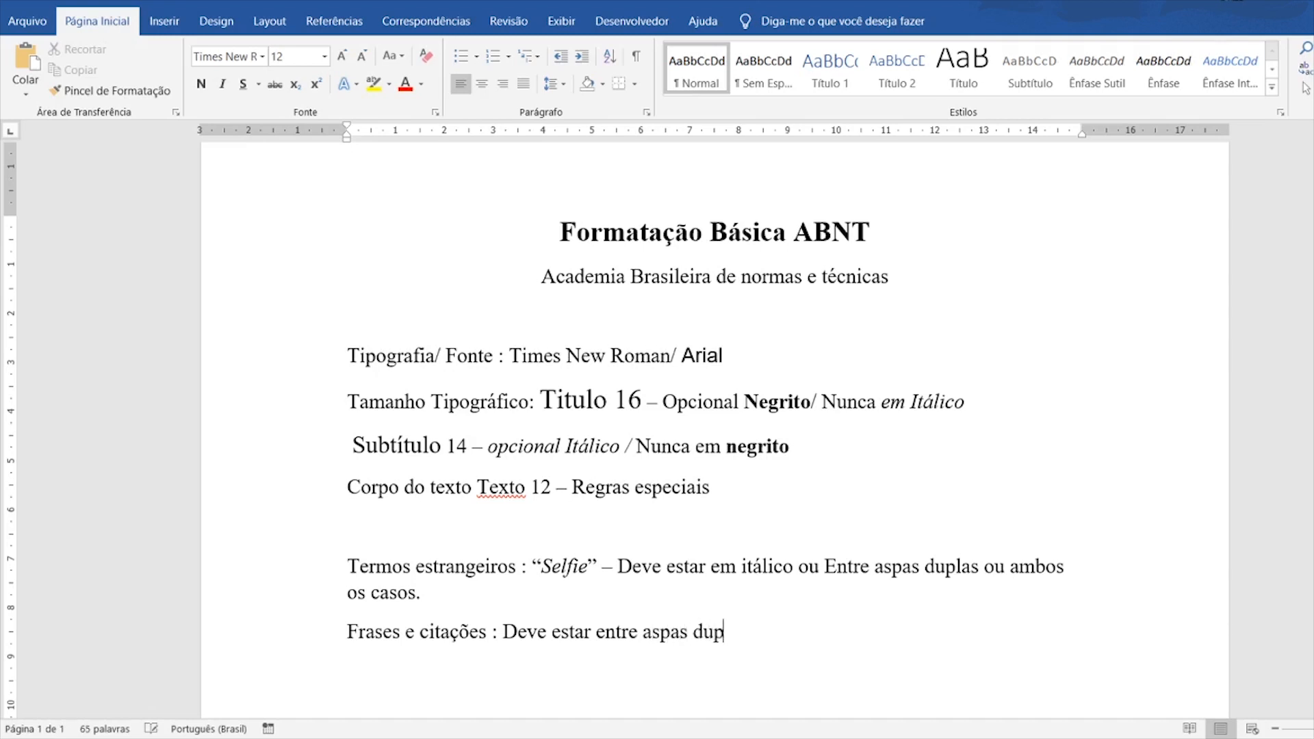
pyautogui.click(408, 630)
pyautogui.write('d')
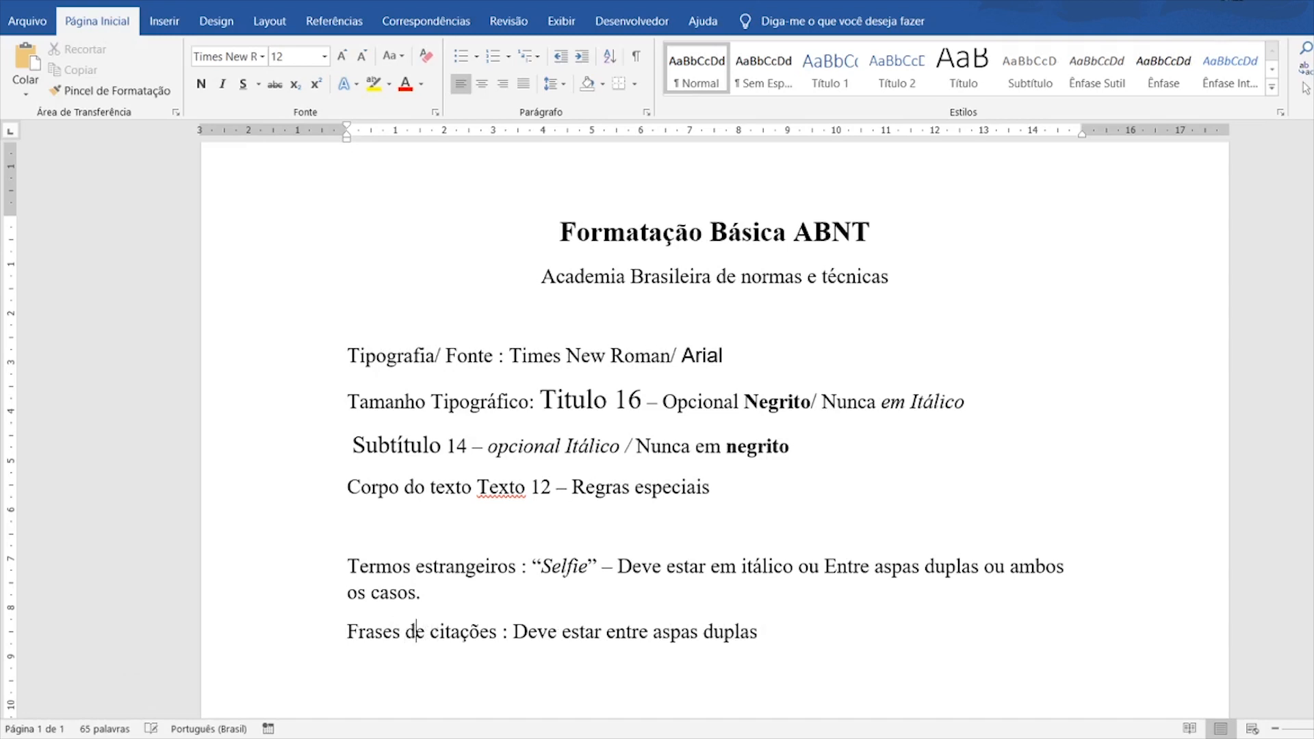
# - Enclose 'Deve estar entre aspas duplas' in double quotation marks
pyautogui.click(771, 631)
pyautogui.write('"')
pyautogui.click(515, 631)
pyautogui.write('"')
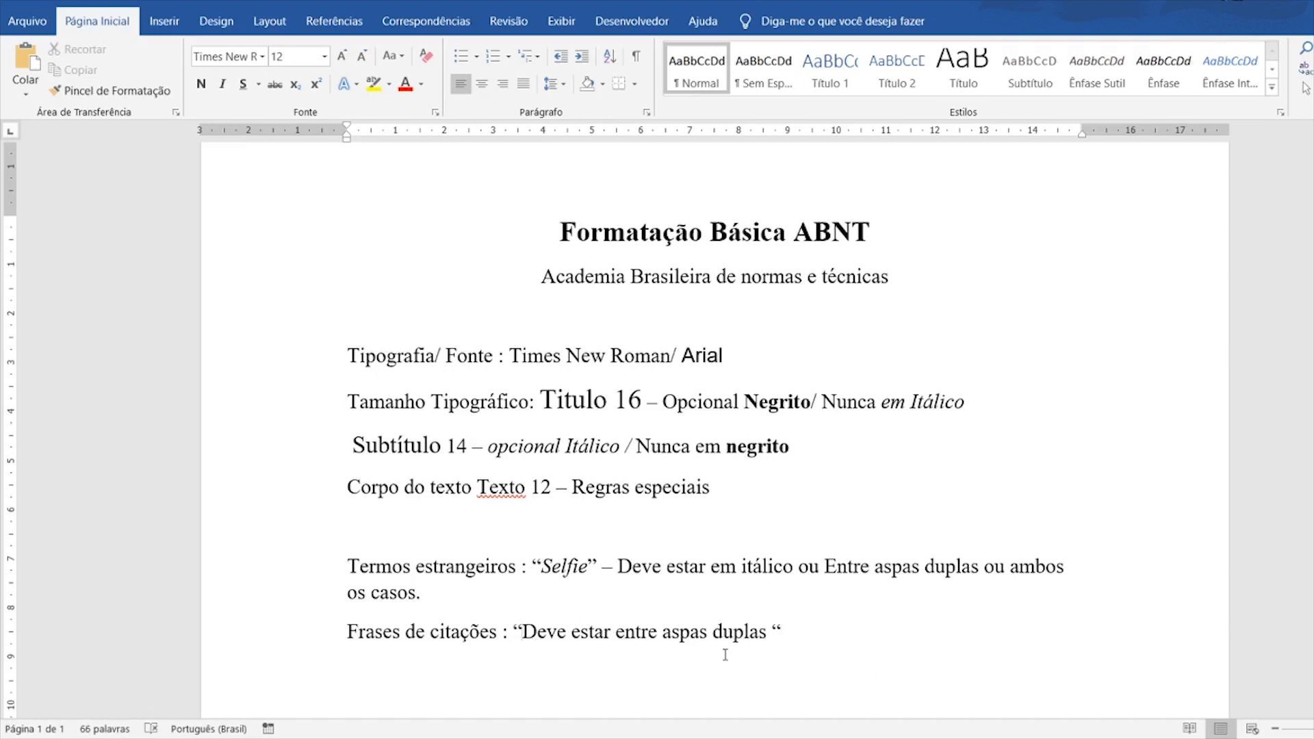
pyautogui.click(841, 631)
# - Start the next line with 'Palavra de impacto'
pyautogui.scroll(-2, 856, 622)
pyautogui.write('Pl')
pyautogui.press('BackSpace')
pyautogui.write('alavra de impacto')
# - Append ': Termo Chave' to the impact line and make 'Termo Chave' bold
pyautogui.press('BackSpace')
pyautogui.write(': ')
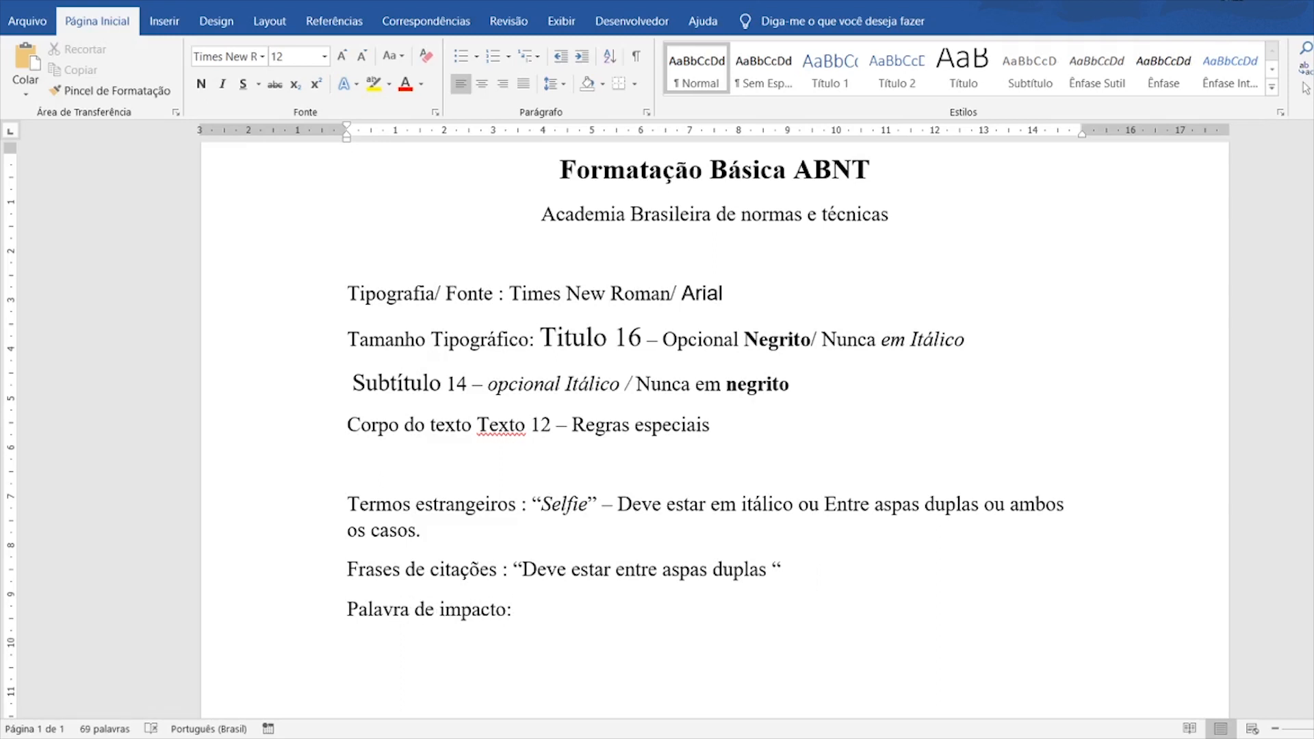
pyautogui.write('Termo Chave')
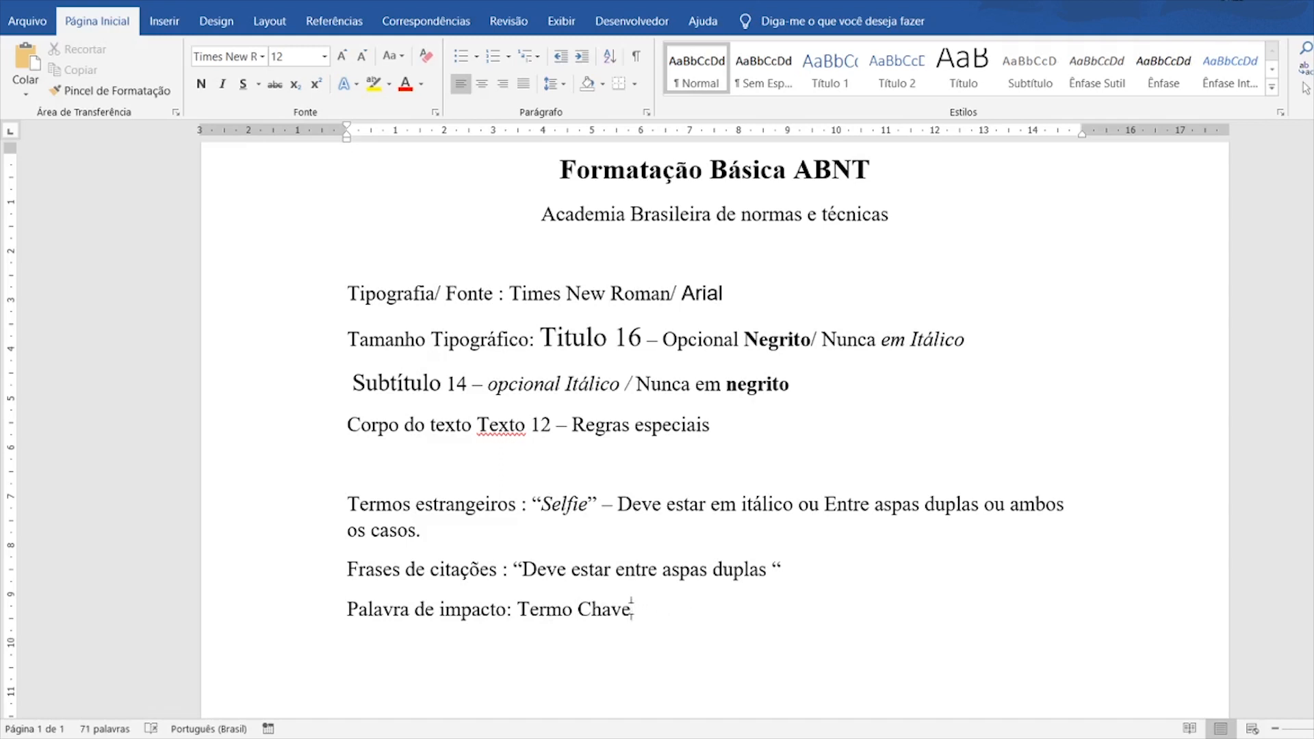
pyautogui.moveTo(634, 609); pyautogui.dragTo(517, 609)
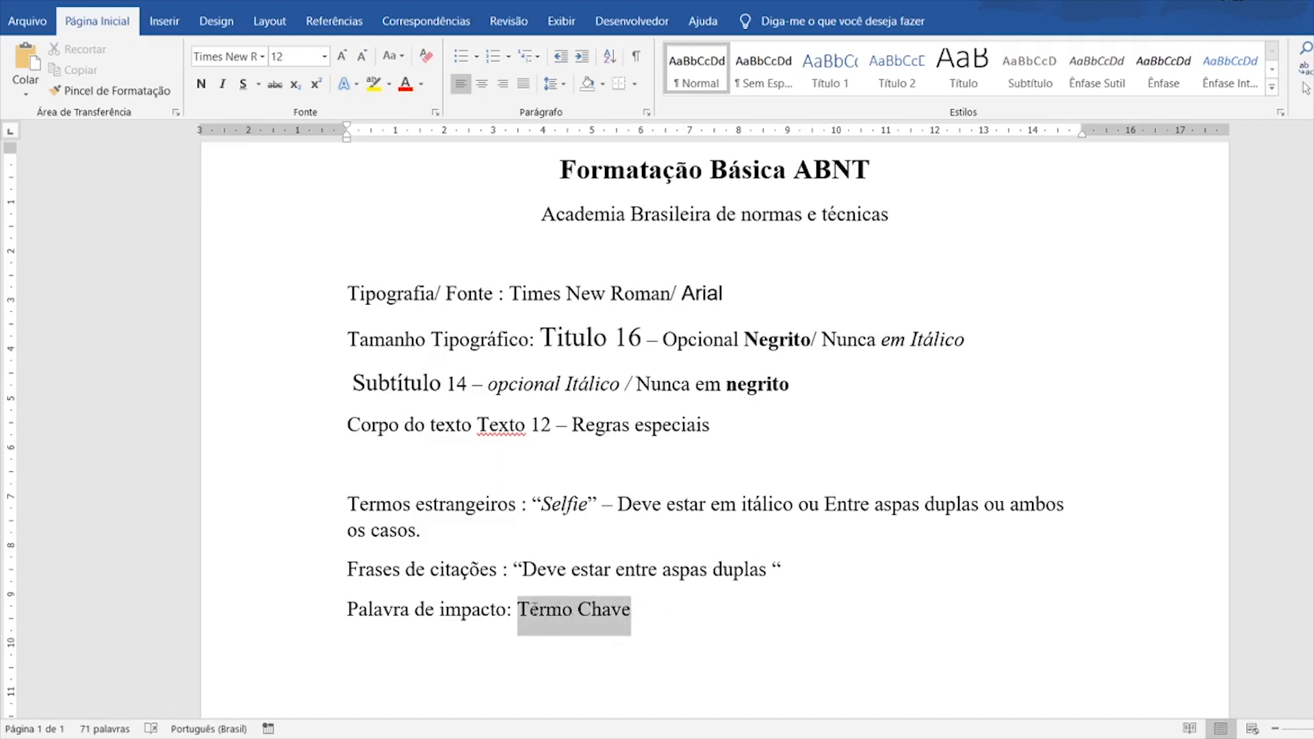
pyautogui.click(201, 84)
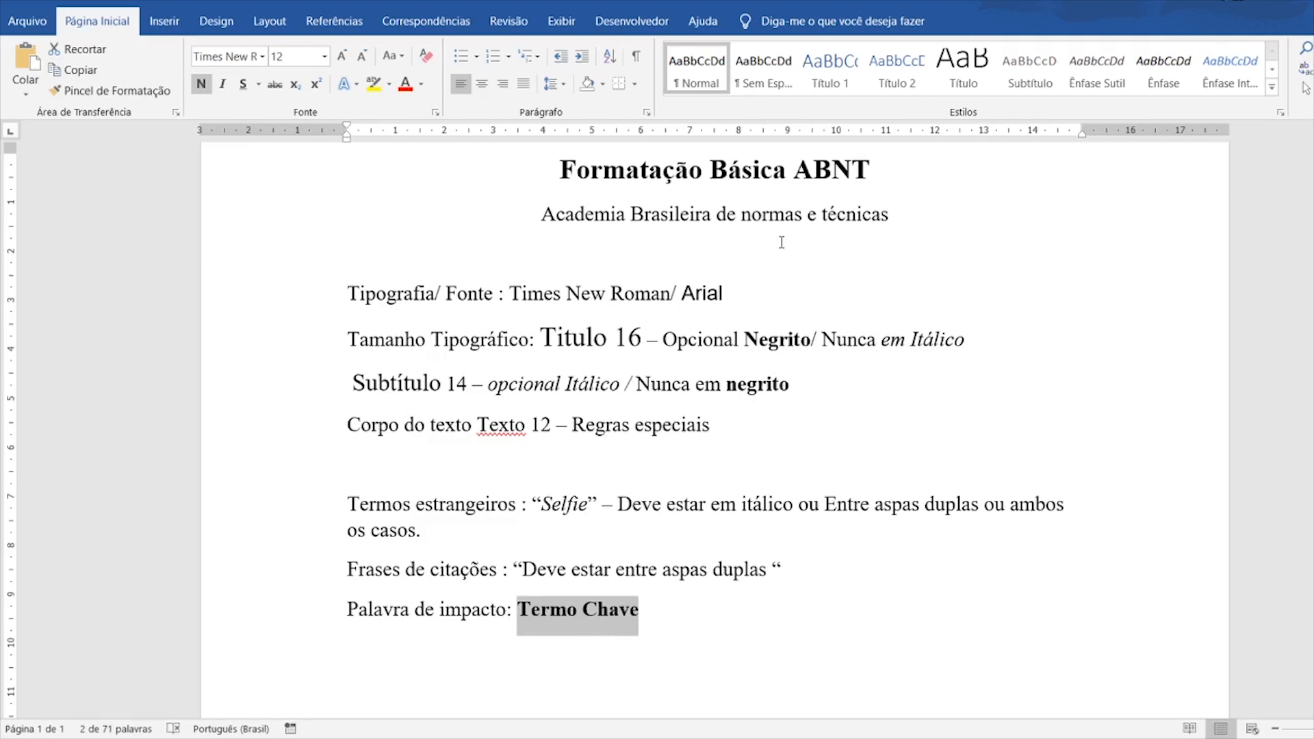
# - Add a new line starting with 'Coloração'
pyautogui.click(699, 619)
pyautogui.press('Return')
pyautogui.scroll(-2, 692, 575)
pyautogui.write('Coloração')
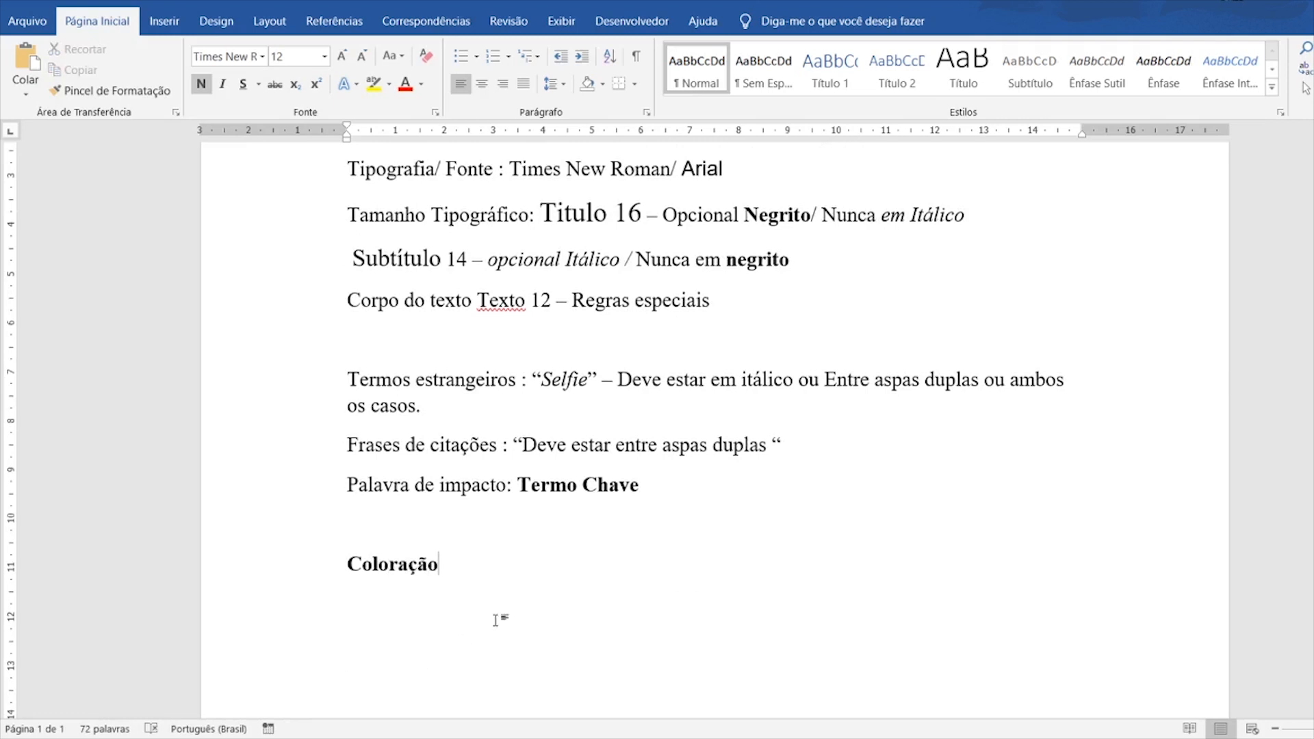
# - Remove bold from 'Coloração' and continue the line with ': Tons de Preto.'
pyautogui.hotkey('shift', 'Home')
pyautogui.hotkey('ctrl', 'n')
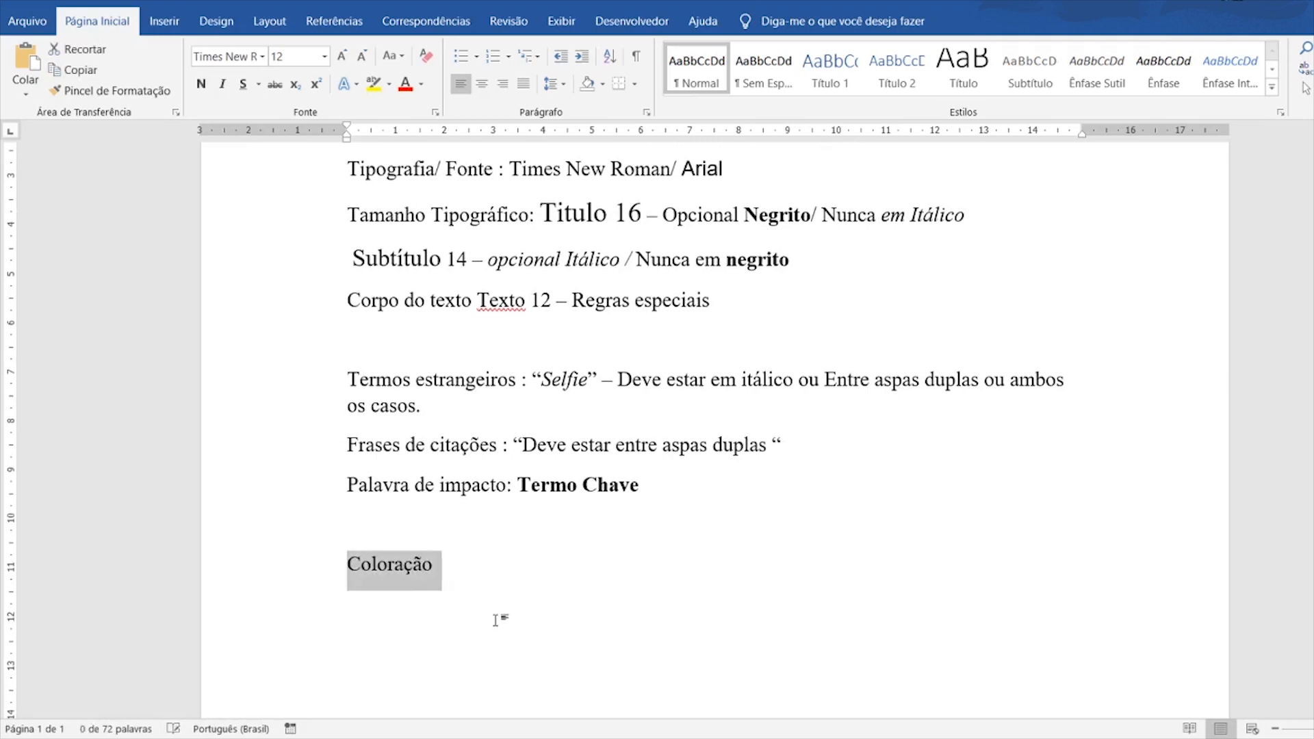
pyautogui.click(495, 620)
pyautogui.write(': Tons')
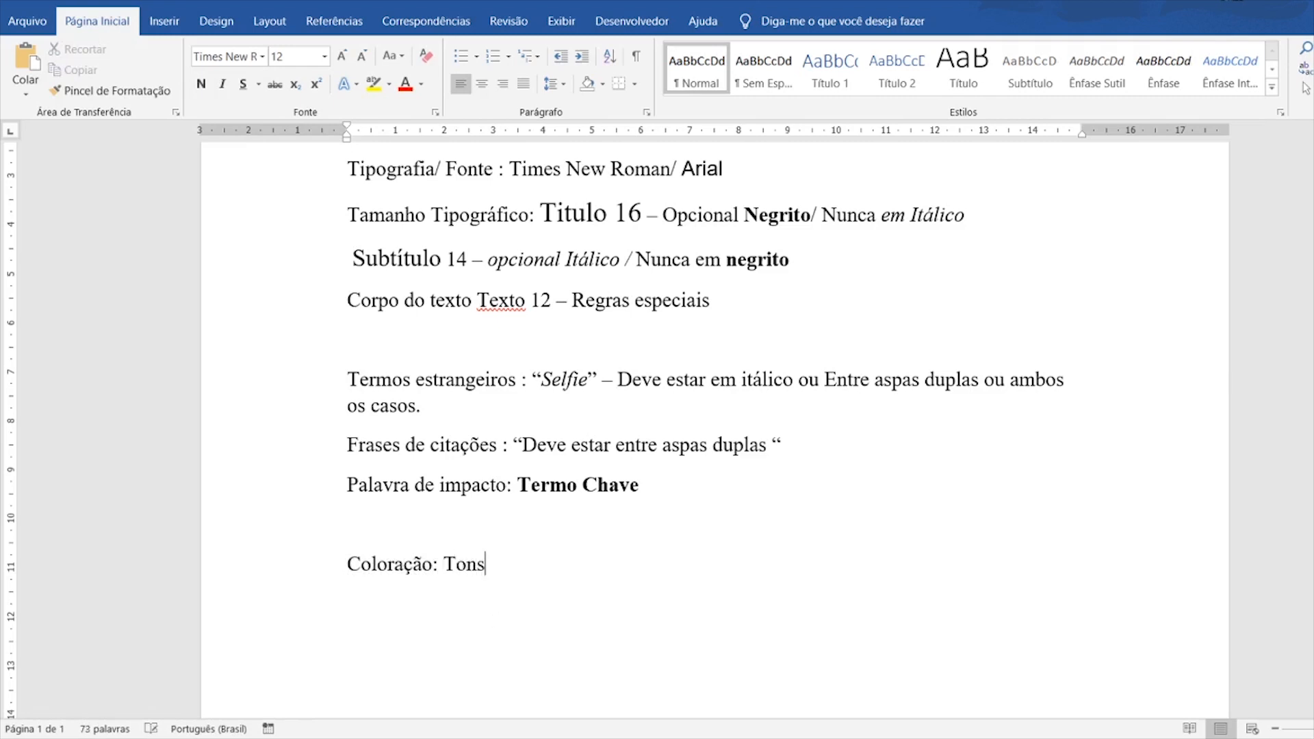
pyautogui.write(' de Preto.')
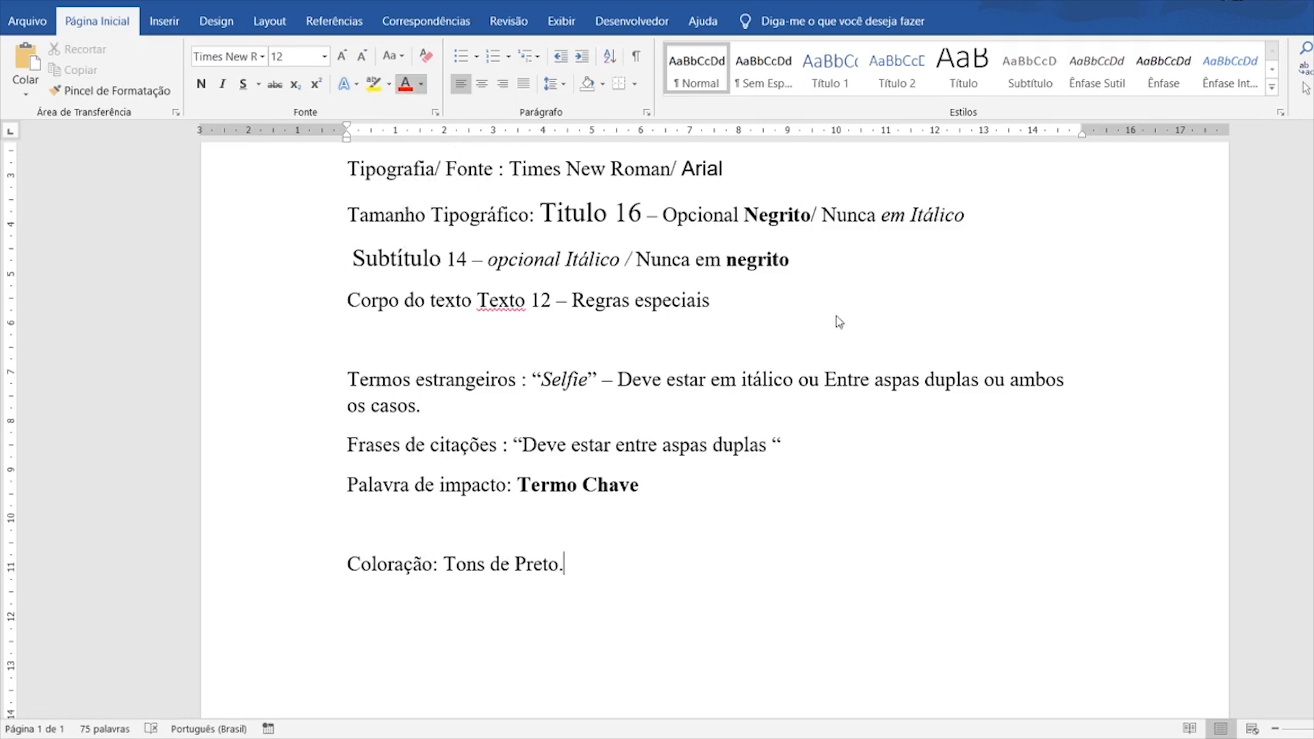
pyautogui.moveTo(377, 567); pyautogui.dragTo(578, 578)
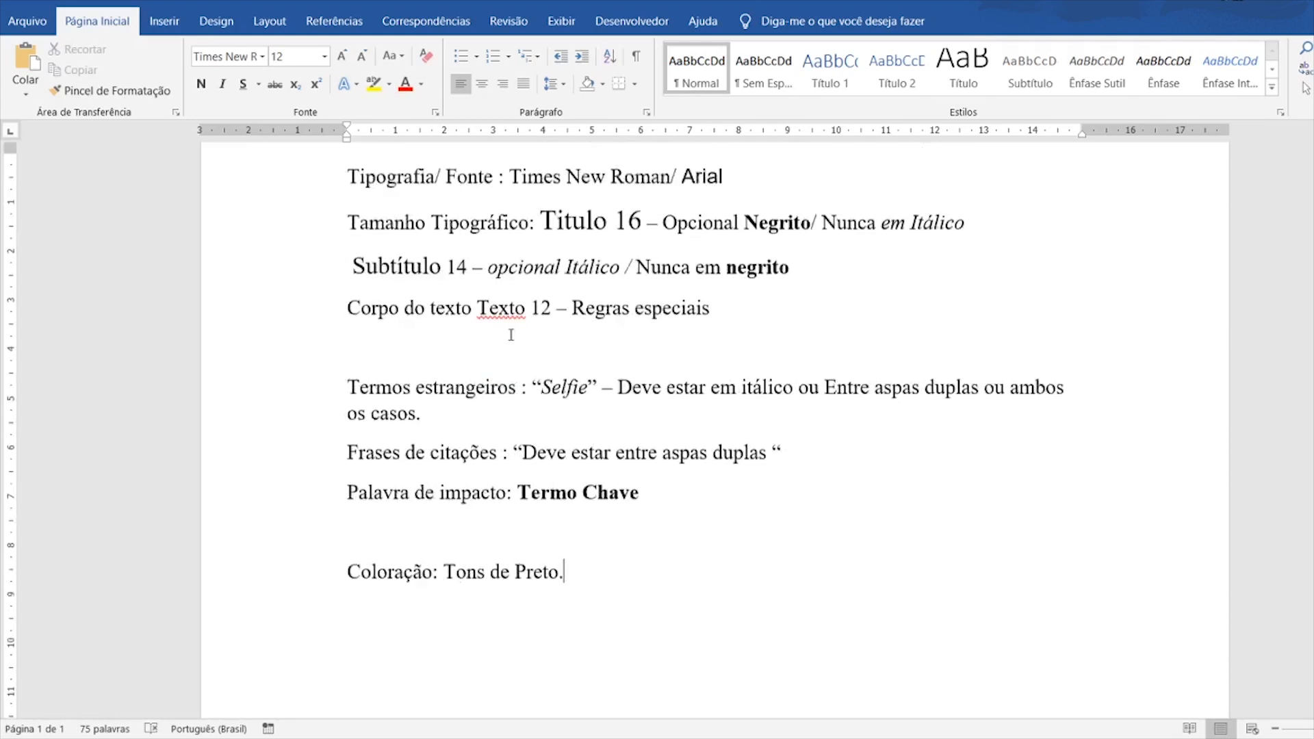
pyautogui.scroll(4, 588, 320)
pyautogui.scroll(-2, 563, 290)
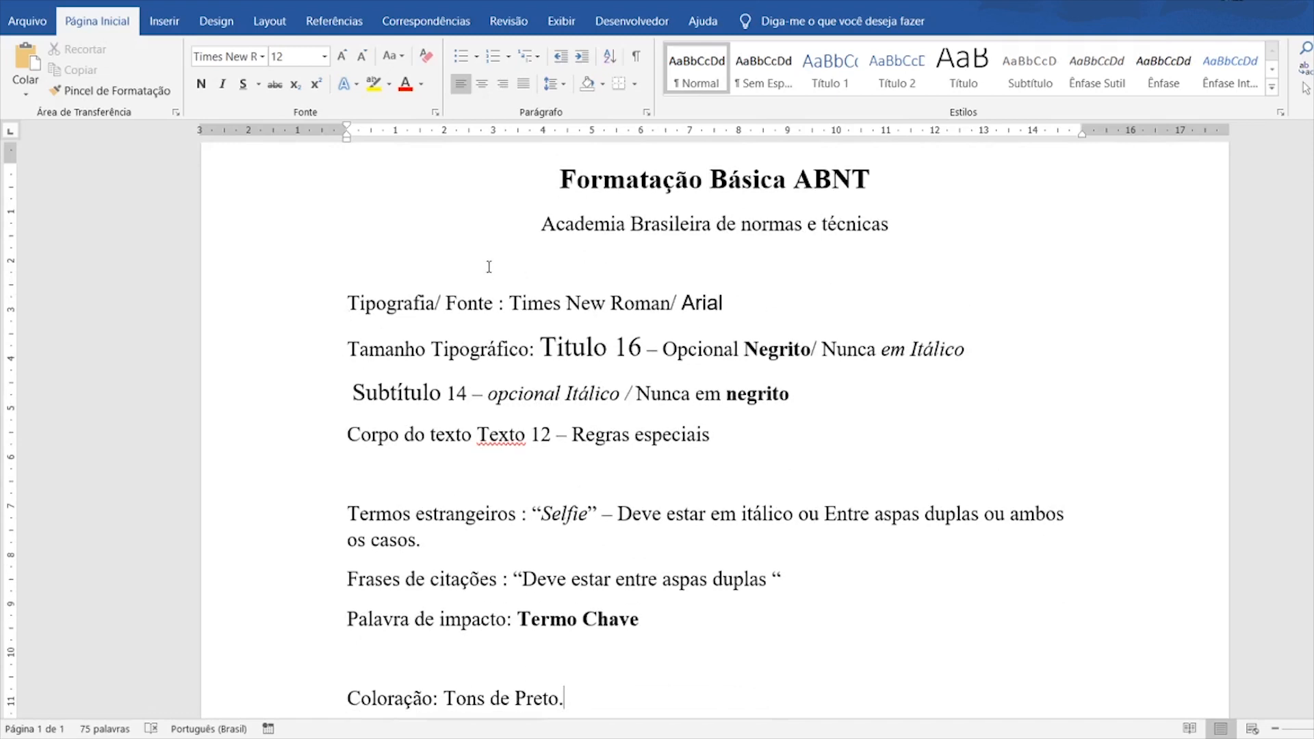
pyautogui.moveTo(554, 179); pyautogui.dragTo(867, 179)
pyautogui.click(852, 179)
pyautogui.scroll(-4, 546, 228)
pyautogui.scroll(5, 766, 348)
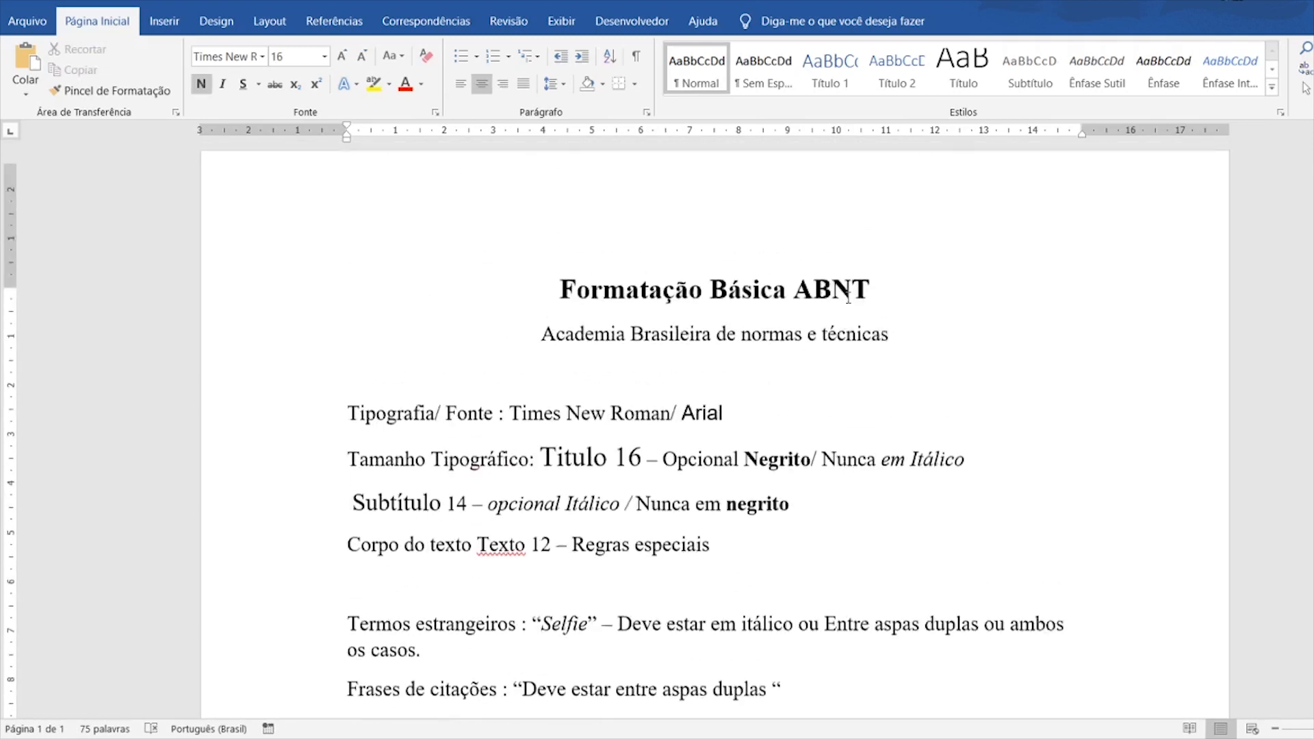
pyautogui.scroll(-2, 766, 347)
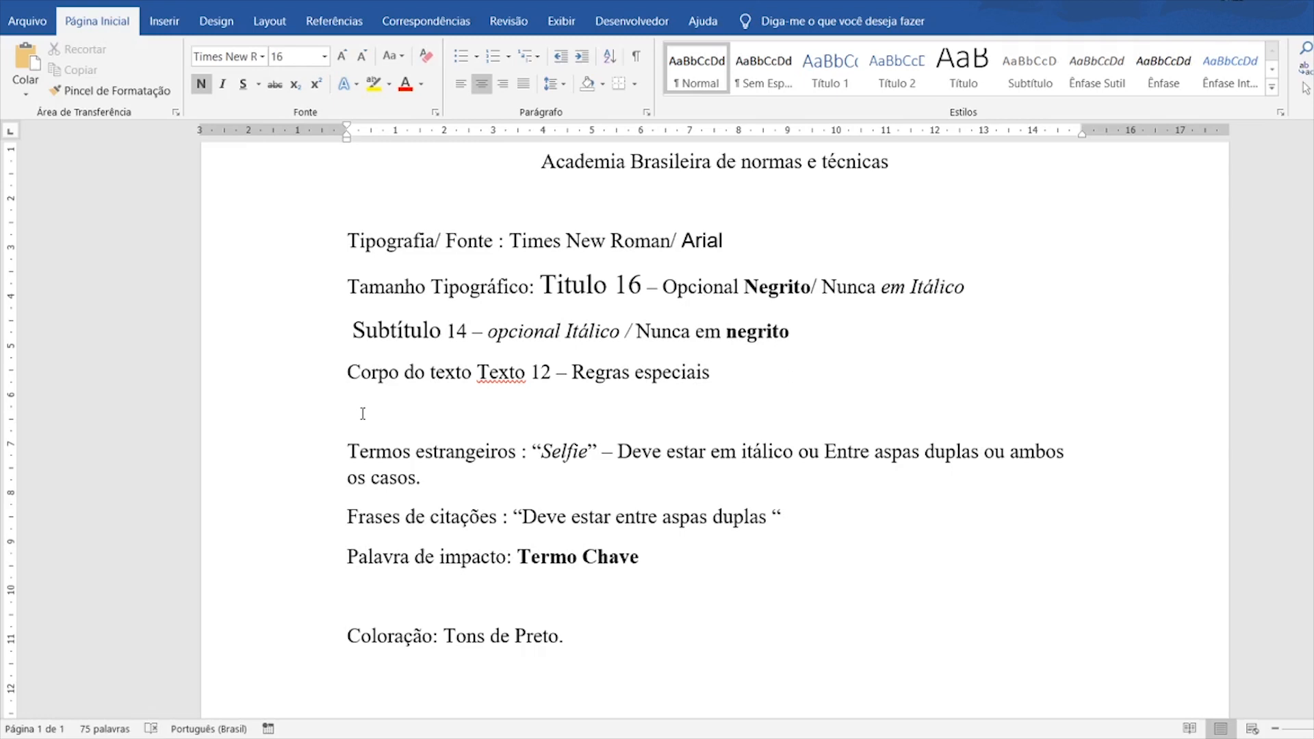
pyautogui.scroll(2, 363, 413)
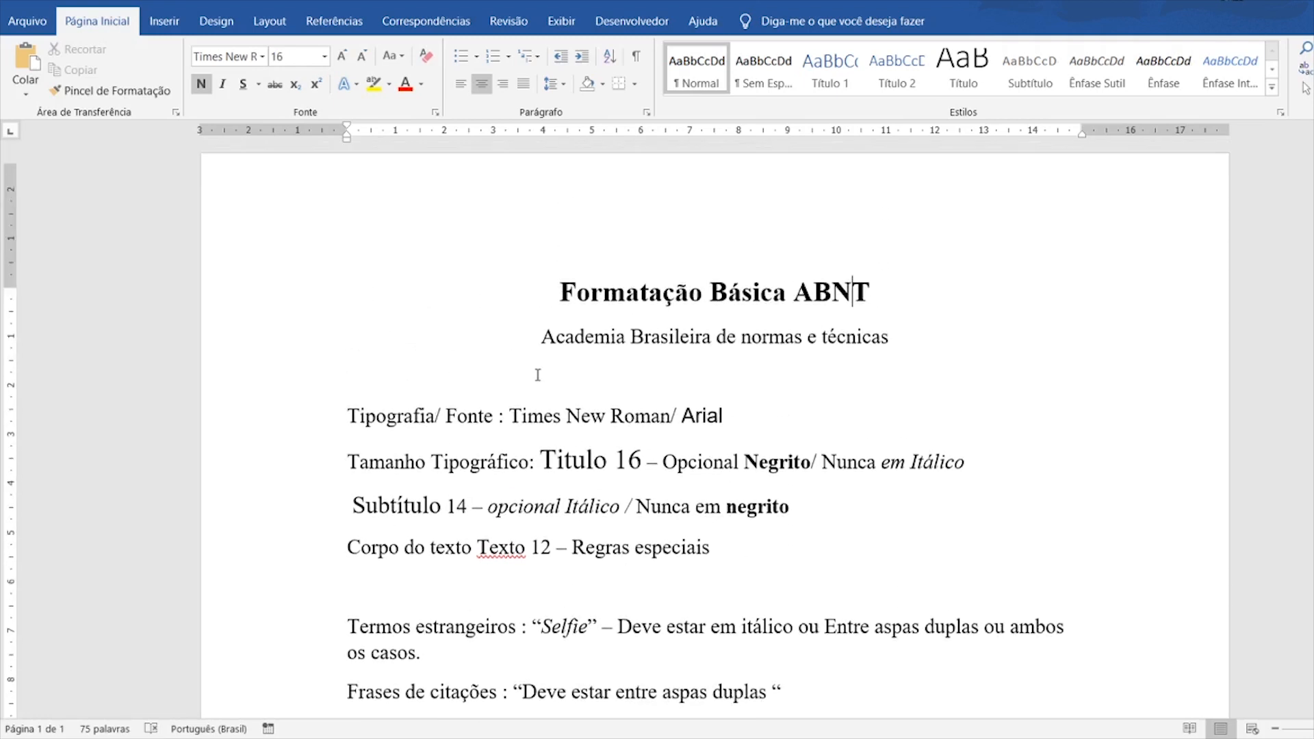
pyautogui.scroll(-2, 689, 382)
pyautogui.scroll(3, 690, 381)
pyautogui.scroll(-5, 604, 527)
pyautogui.scroll(10, 604, 526)
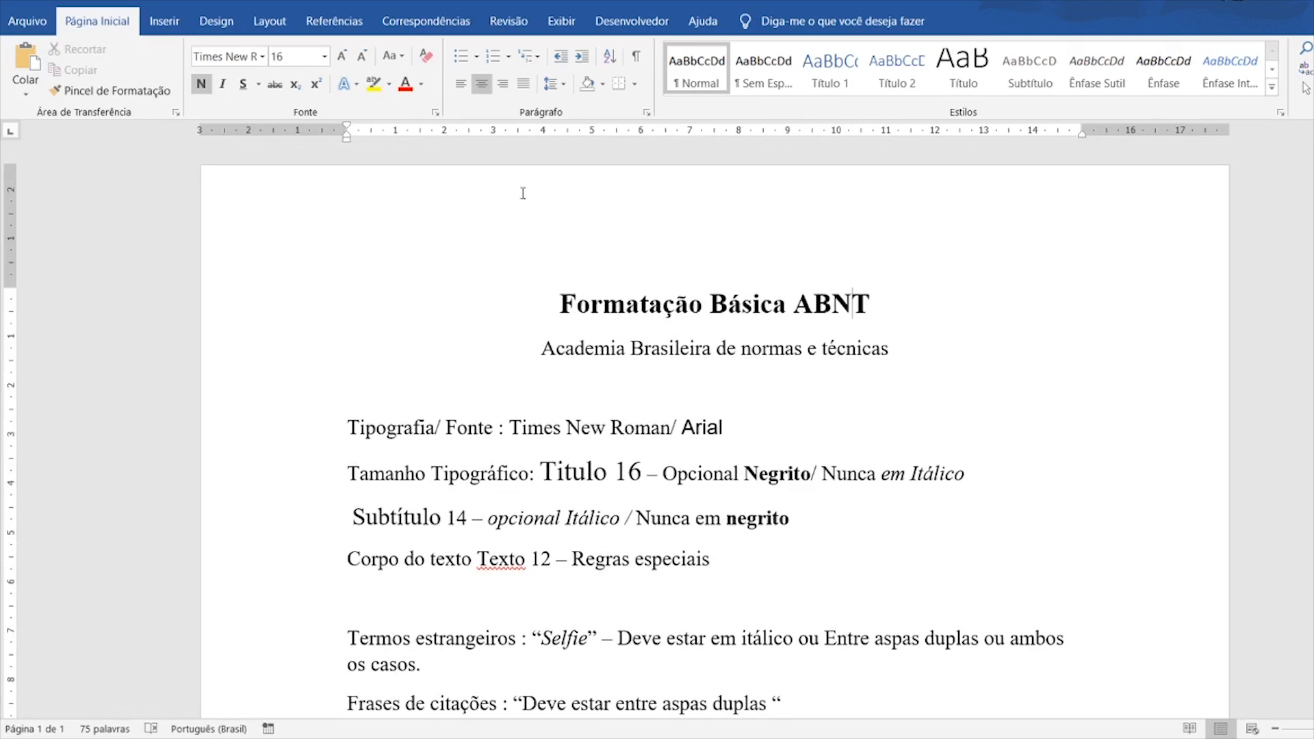
pyautogui.scroll(-3, 525, 410)
pyautogui.scroll(-2, 561, 527)
pyautogui.scroll(2, 684, 489)
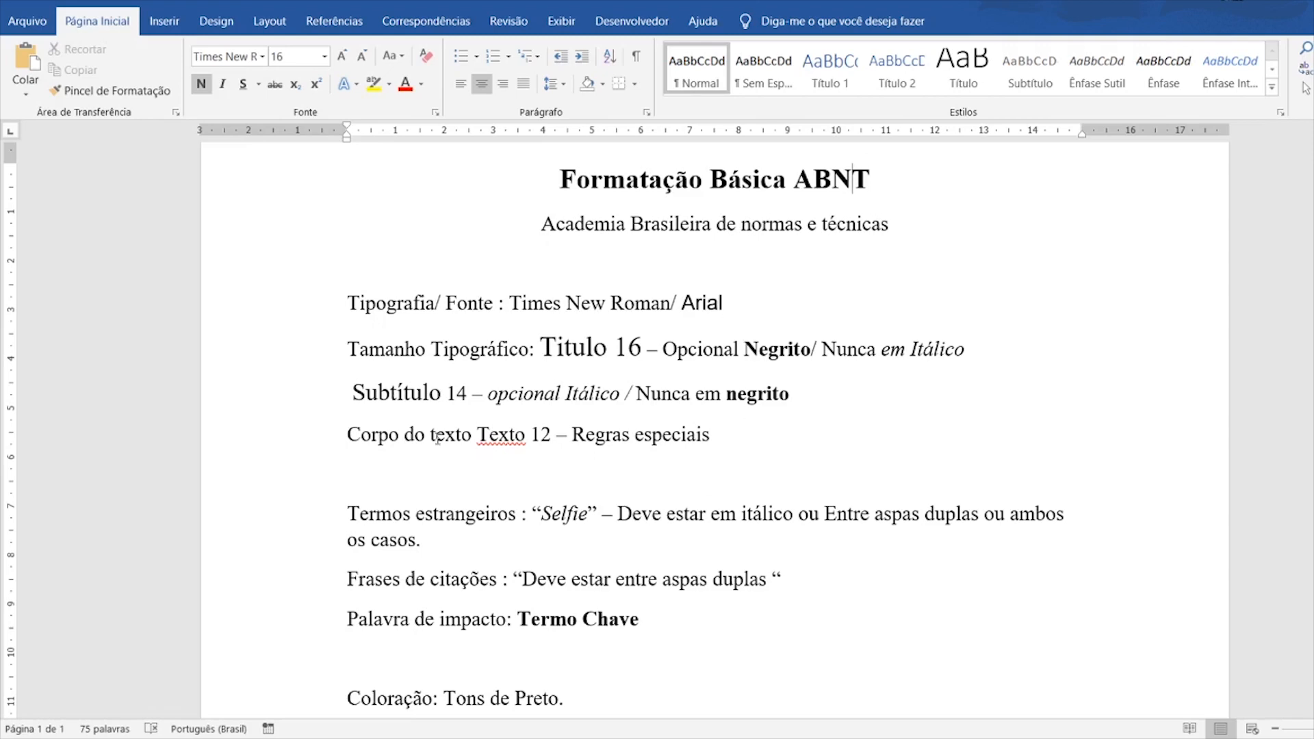
pyautogui.scroll(-1, 496, 315)
pyautogui.moveTo(375, 243); pyautogui.dragTo(620, 628)
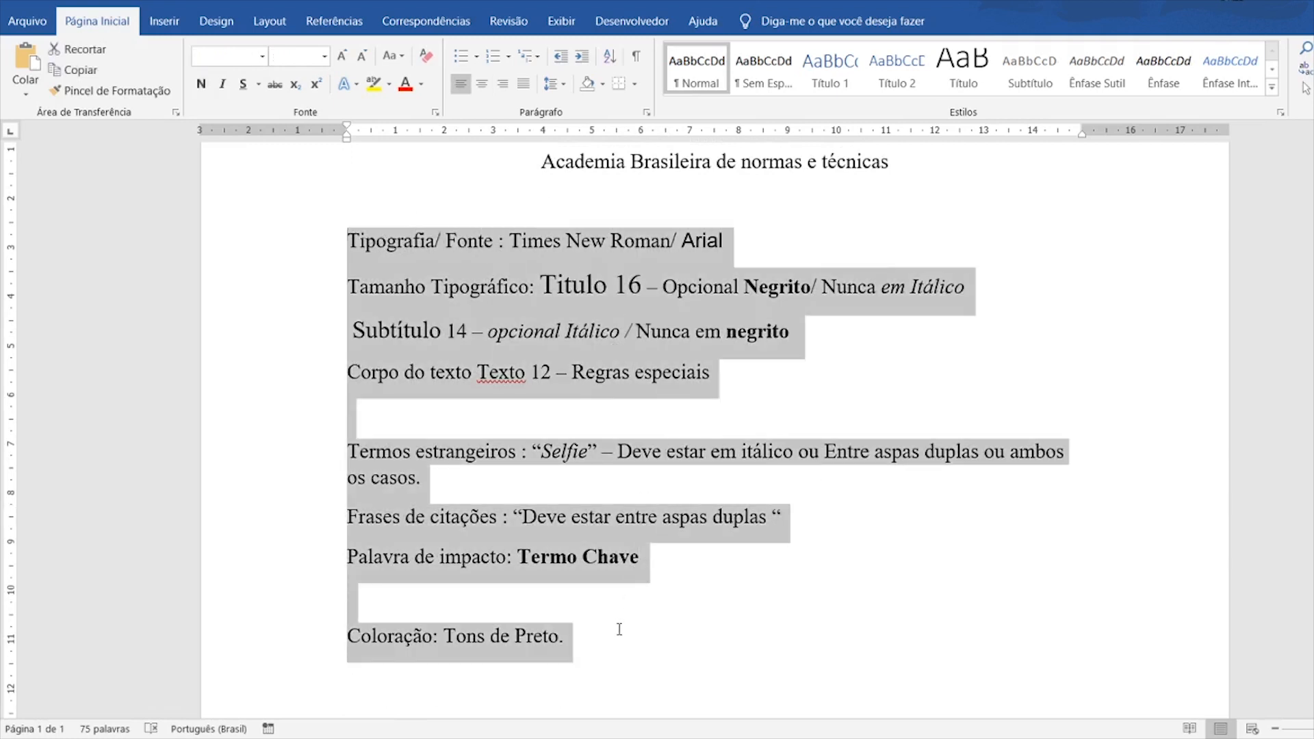
pyautogui.click(620, 628)
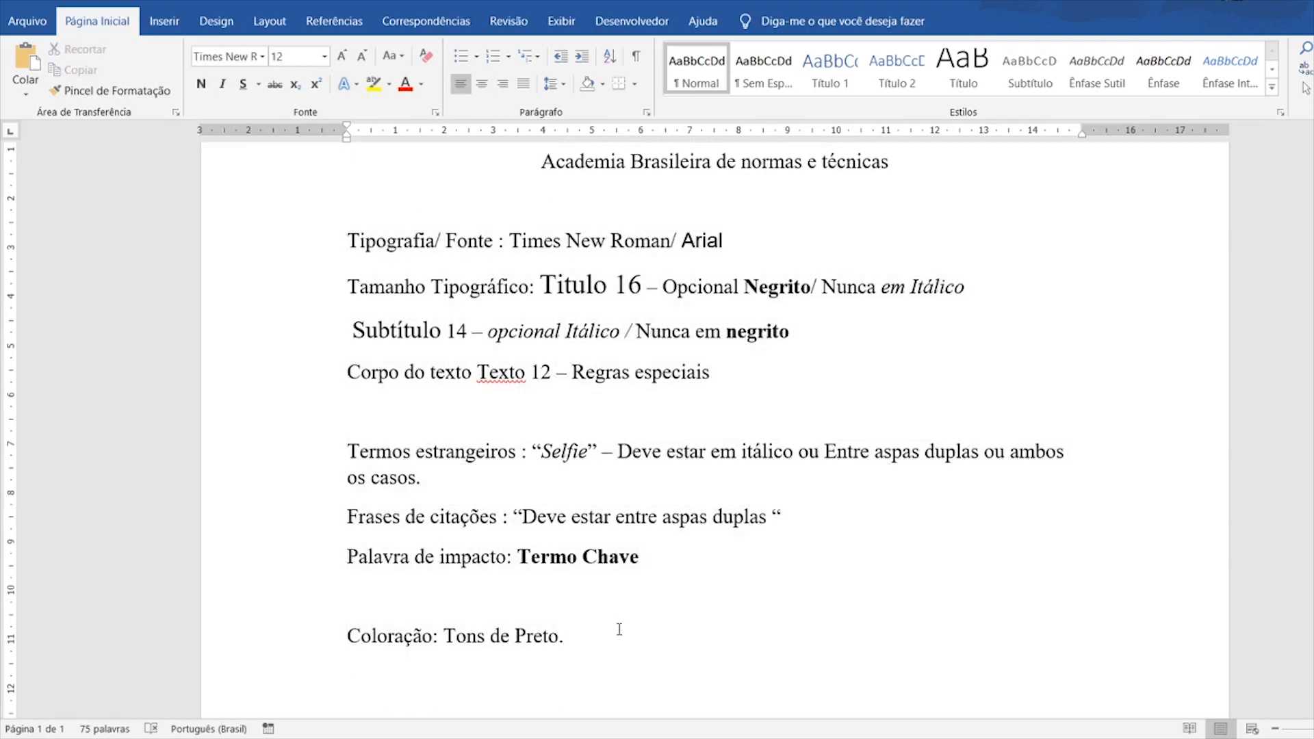